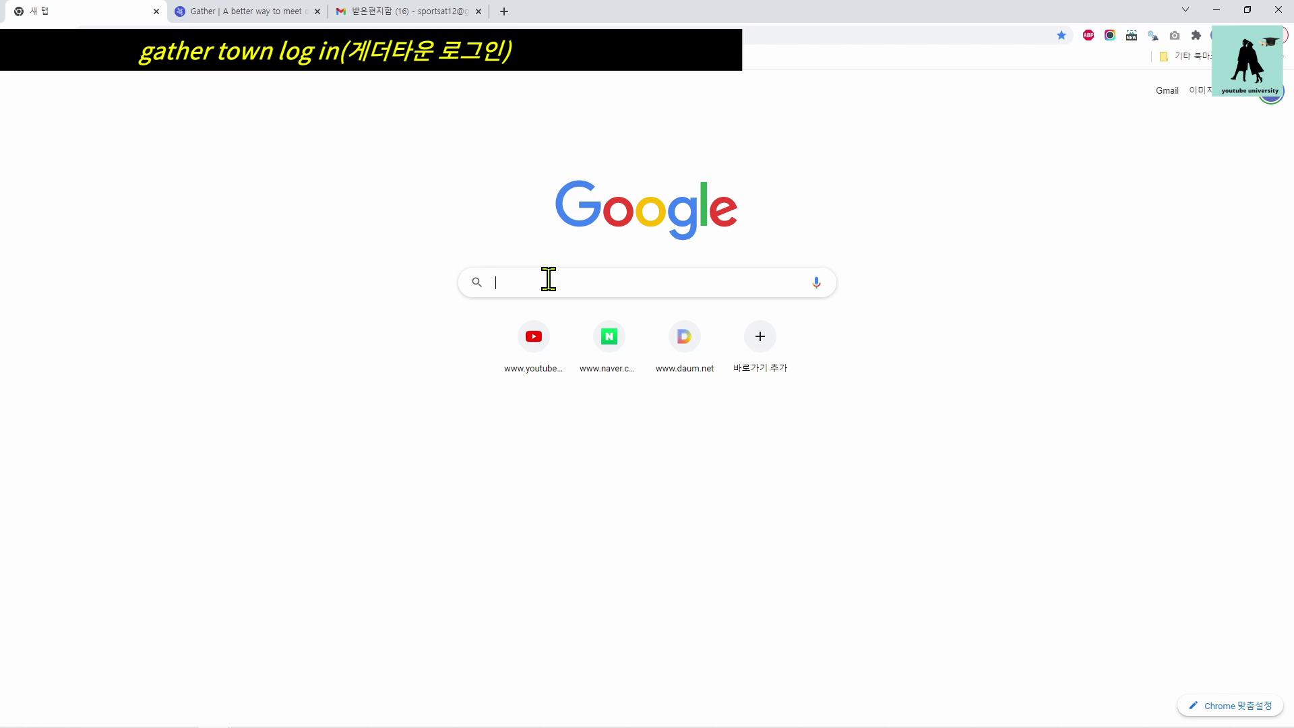
# Search Google for "gather town" and open the gather.town result "Gather | A better way to meet online.".
pyautogui.click(549, 279)
pyautogui.write('ga')
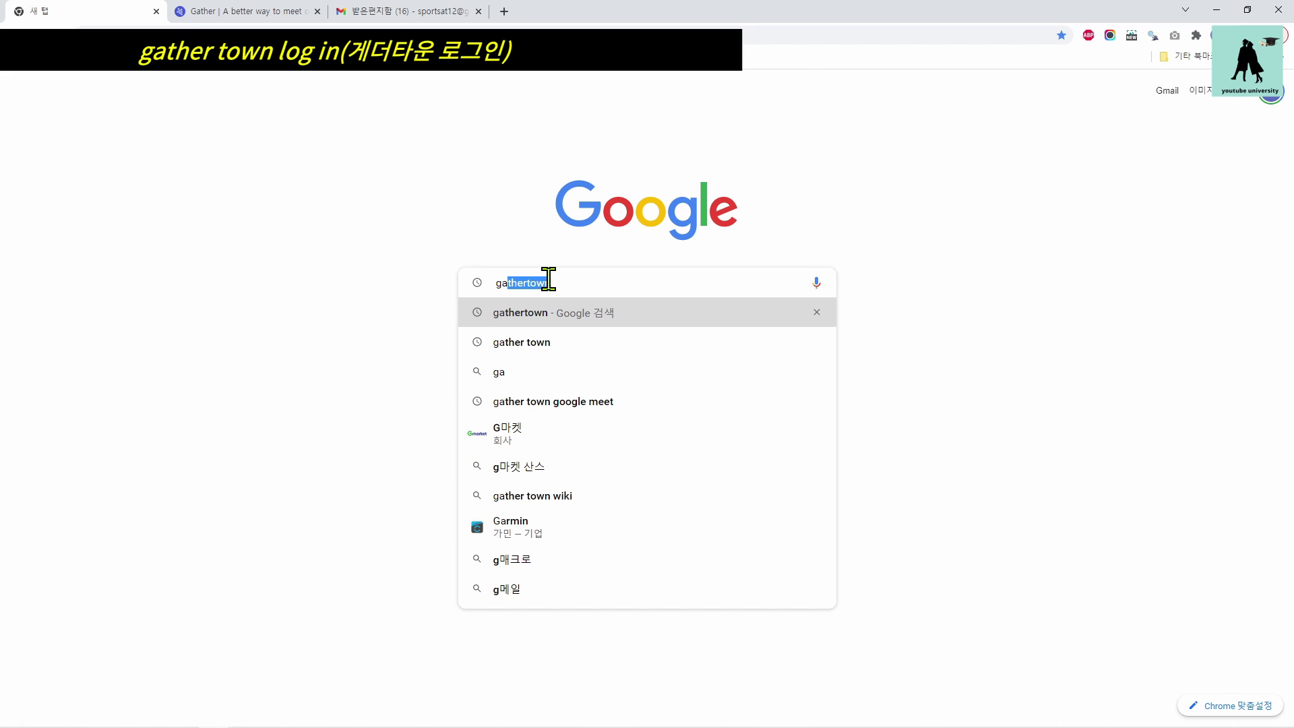
pyautogui.write('t')
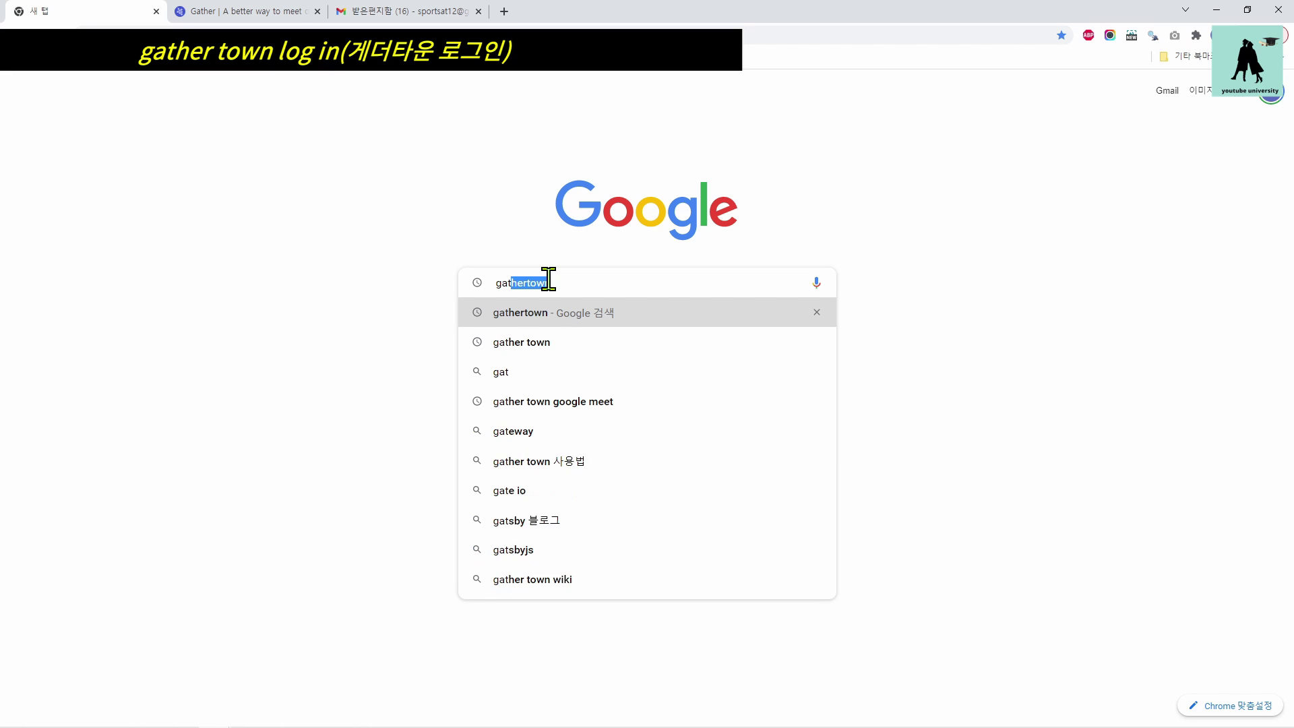
pyautogui.write('her tow')
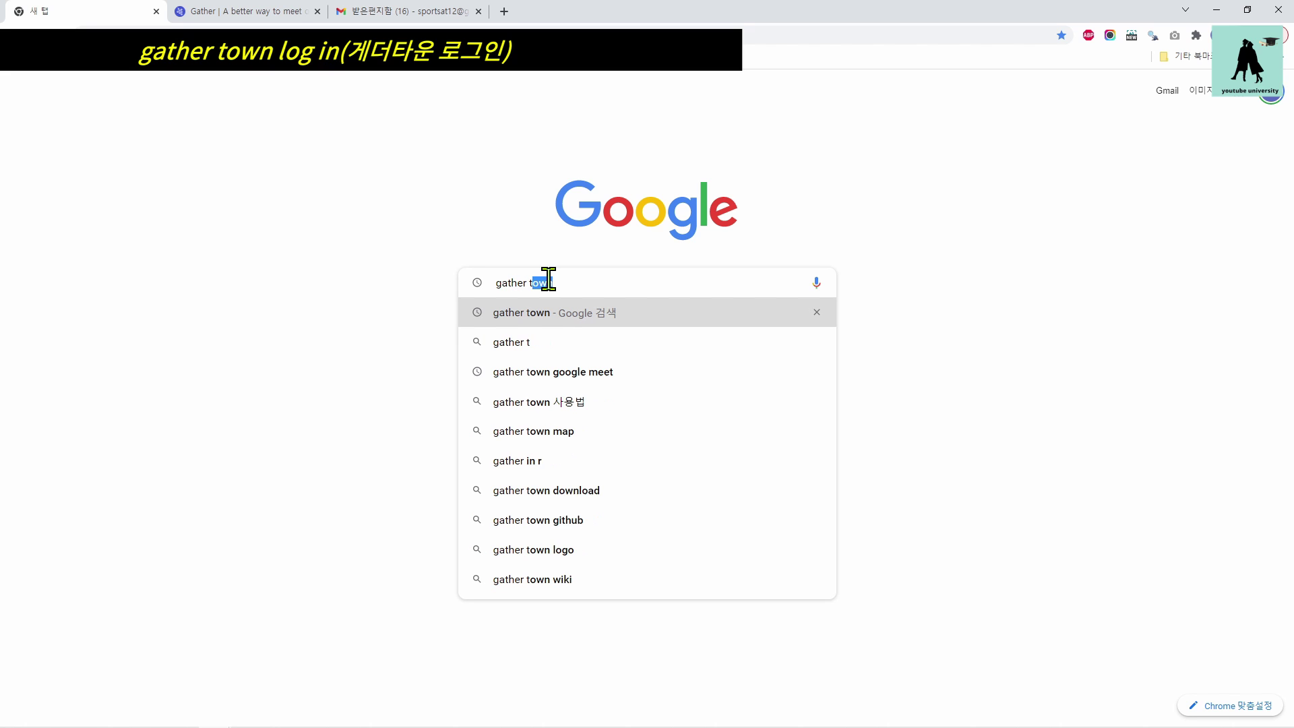
pyautogui.write('n')
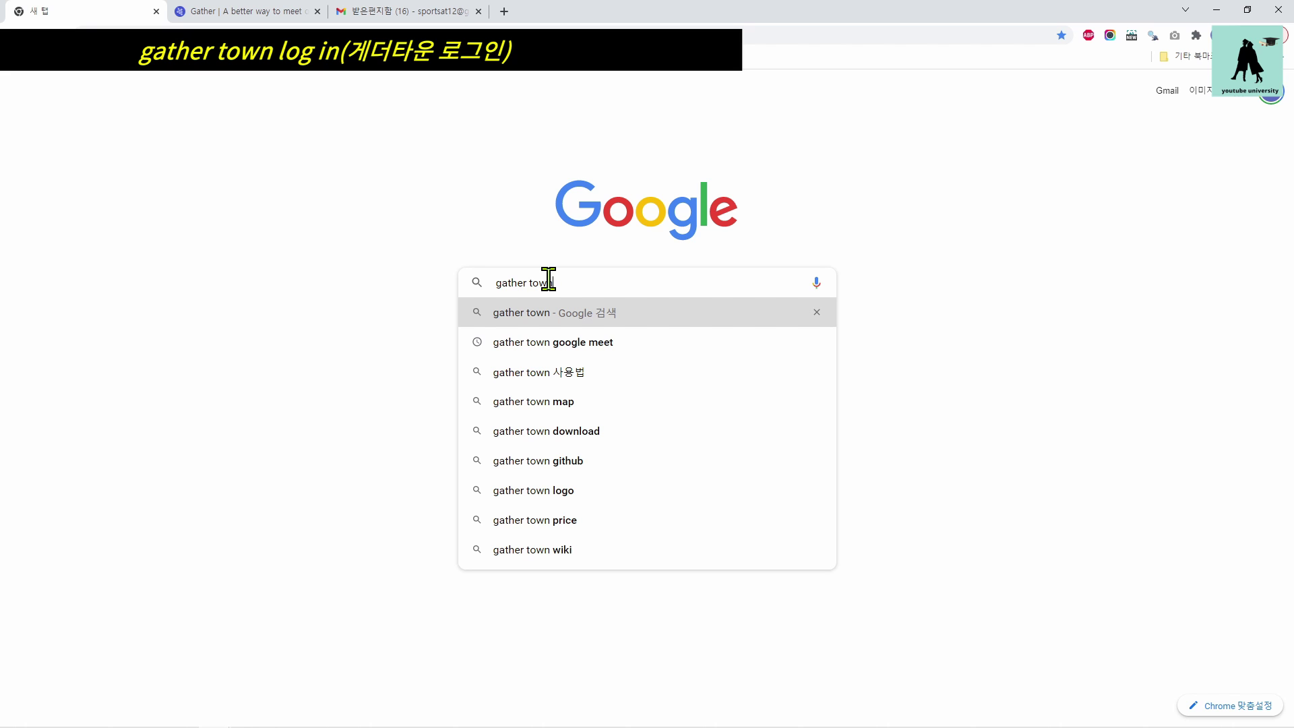
pyautogui.press('Return')
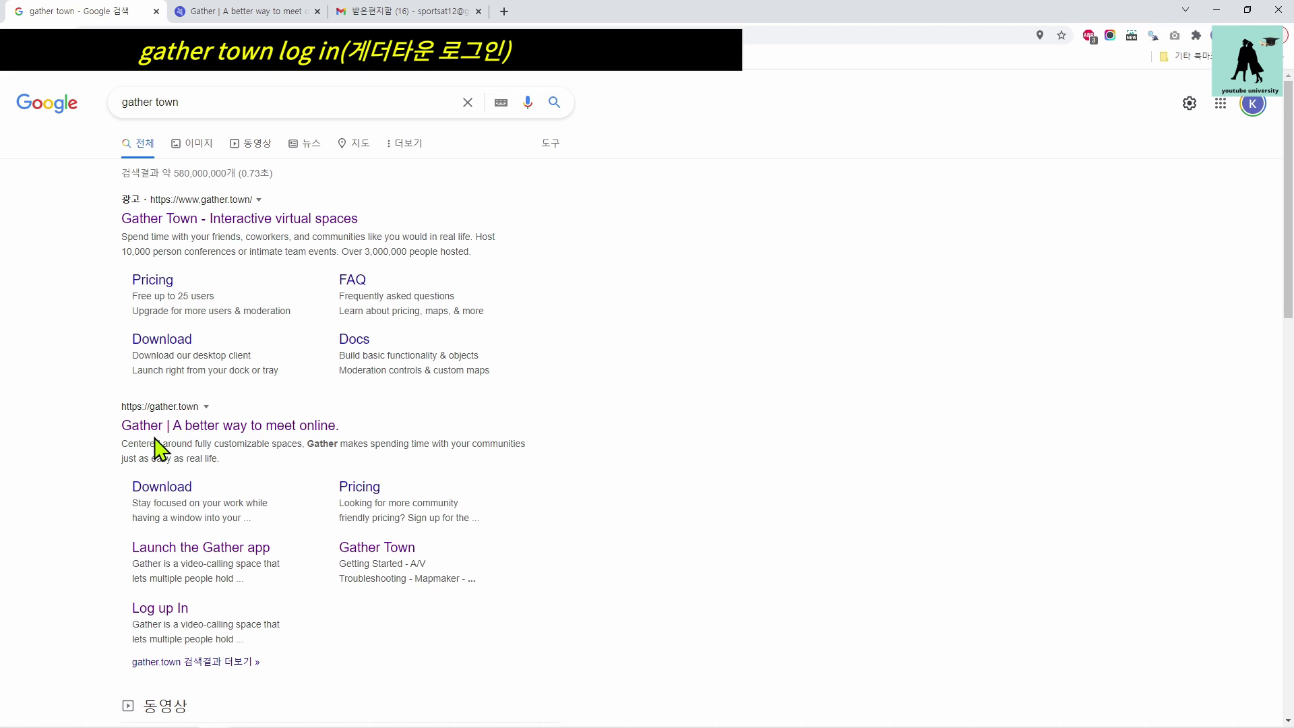
pyautogui.click(152, 434)
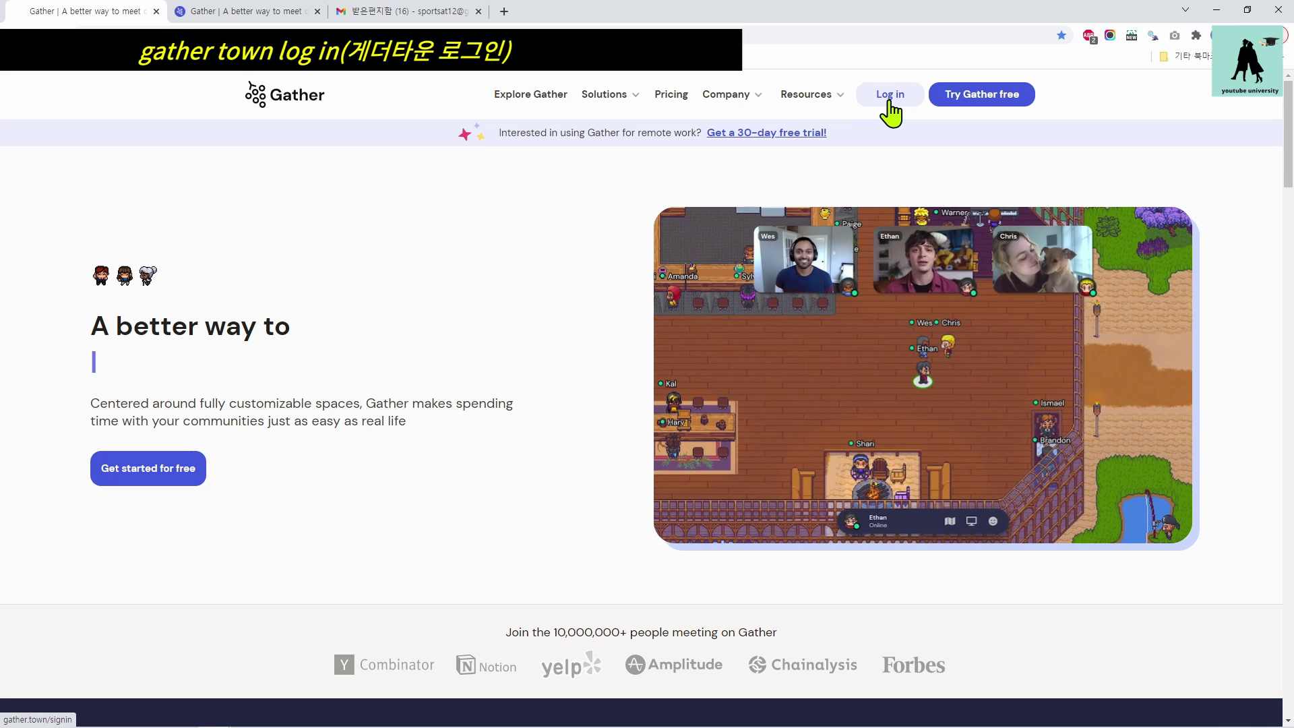
# Log in to Gather through Google sign-in with the existing Google account.
pyautogui.click(890, 108)
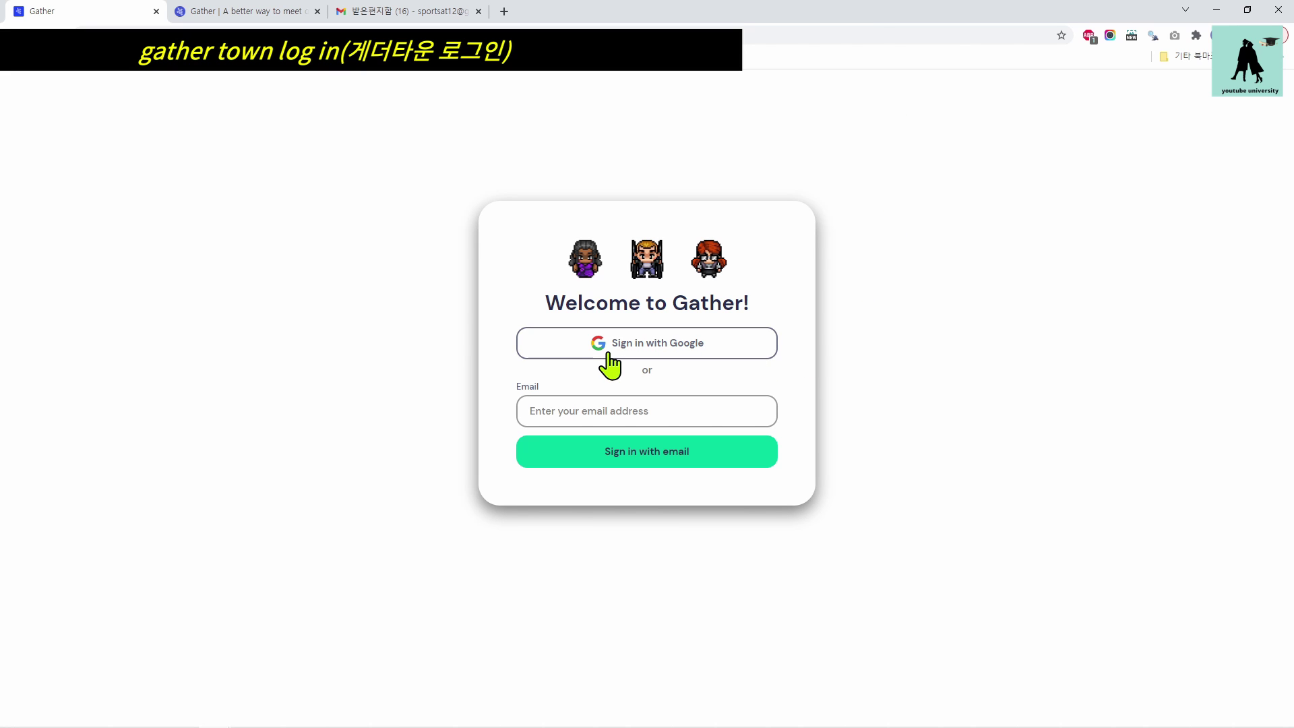
pyautogui.click(681, 349)
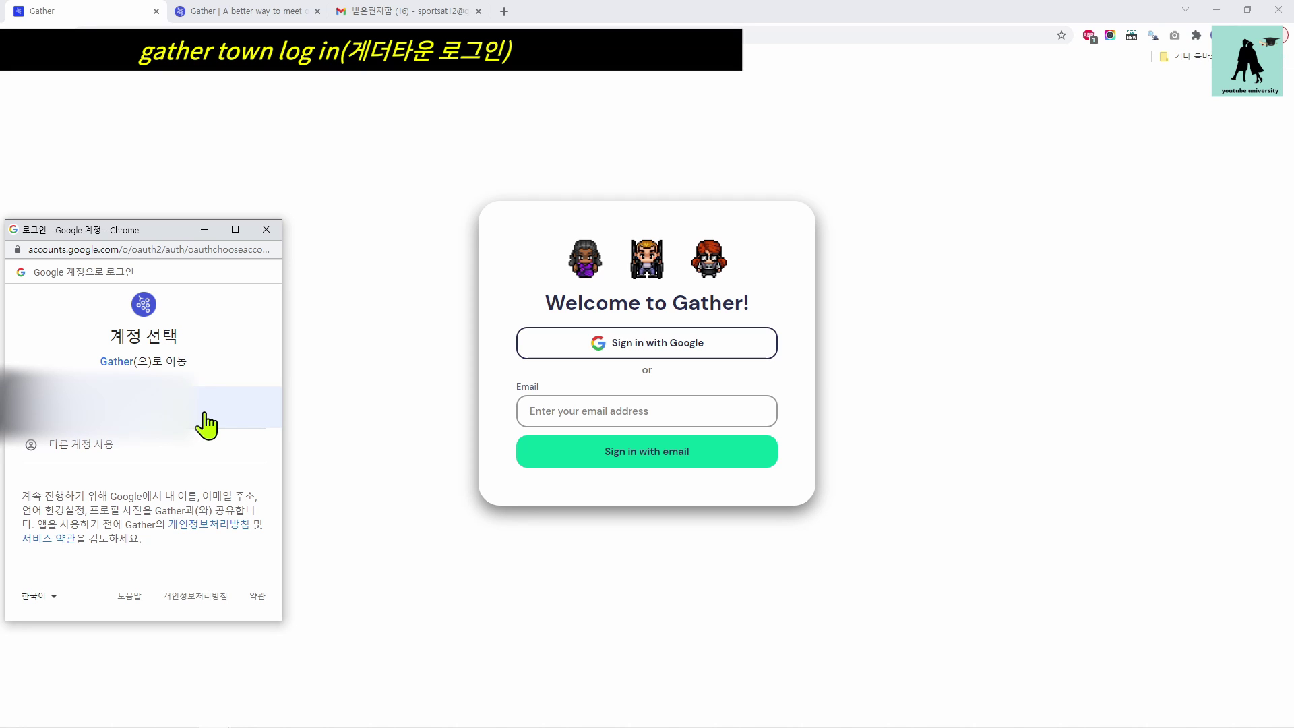
pyautogui.click(248, 412)
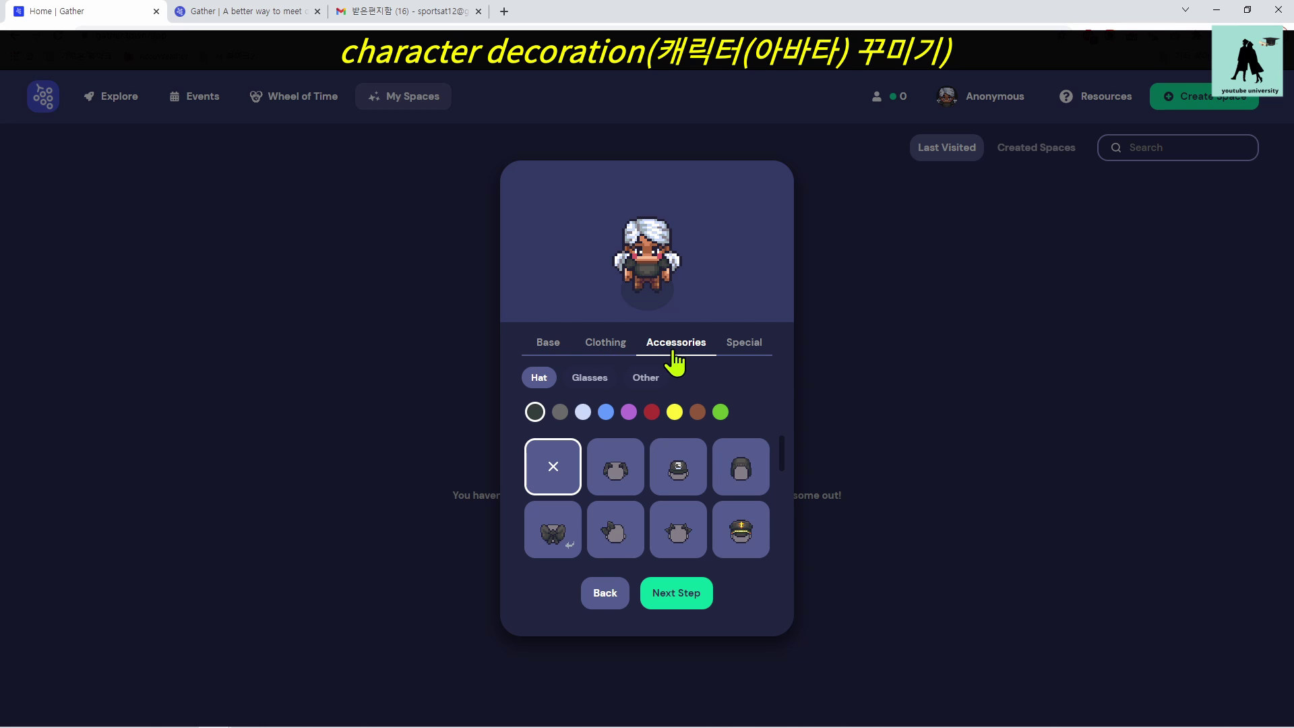
# Look through the avatar's Base, Clothing, Accessories and Special options, including the Hair and Facial Hair choices.
pyautogui.click(550, 352)
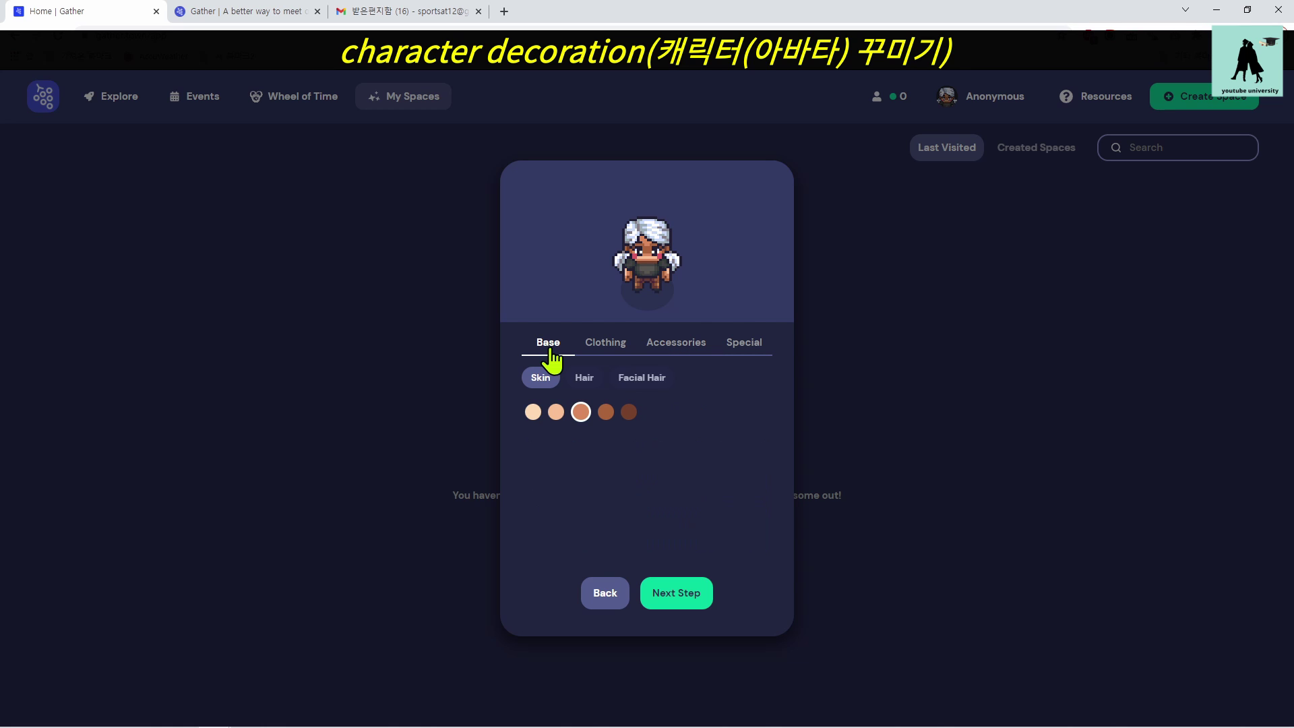
pyautogui.click(606, 354)
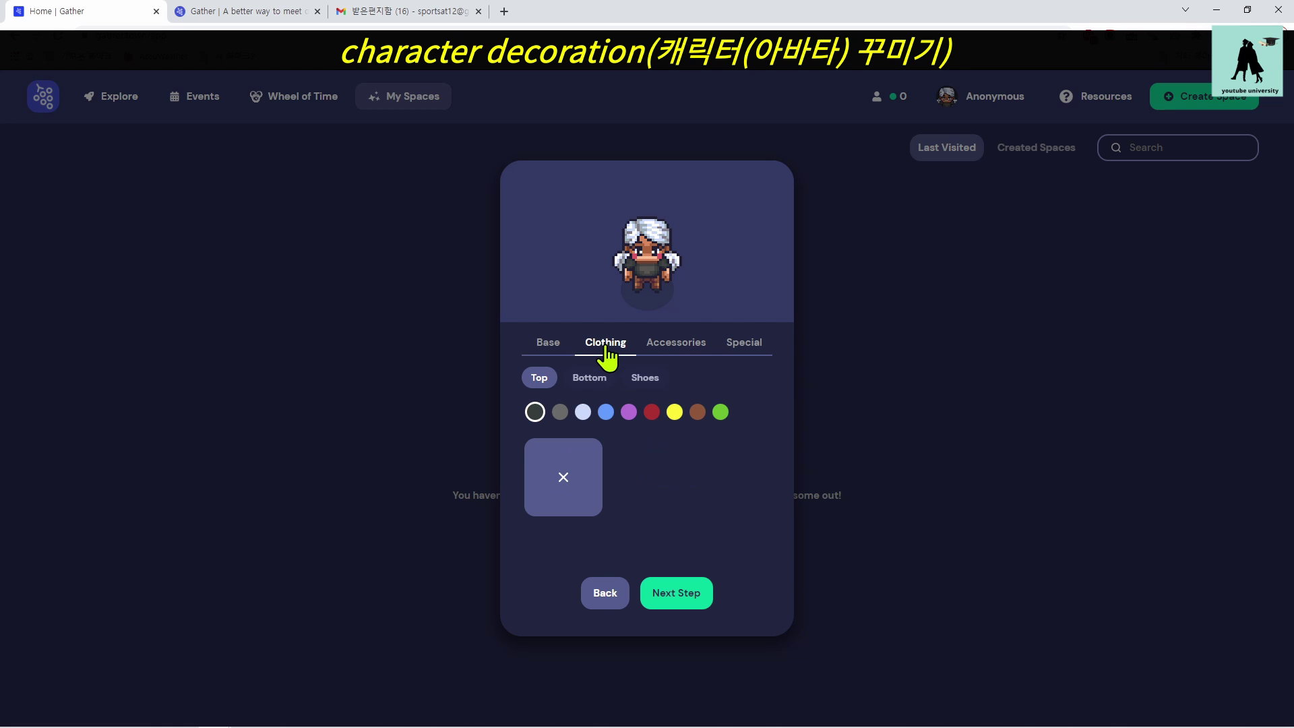
pyautogui.click(672, 355)
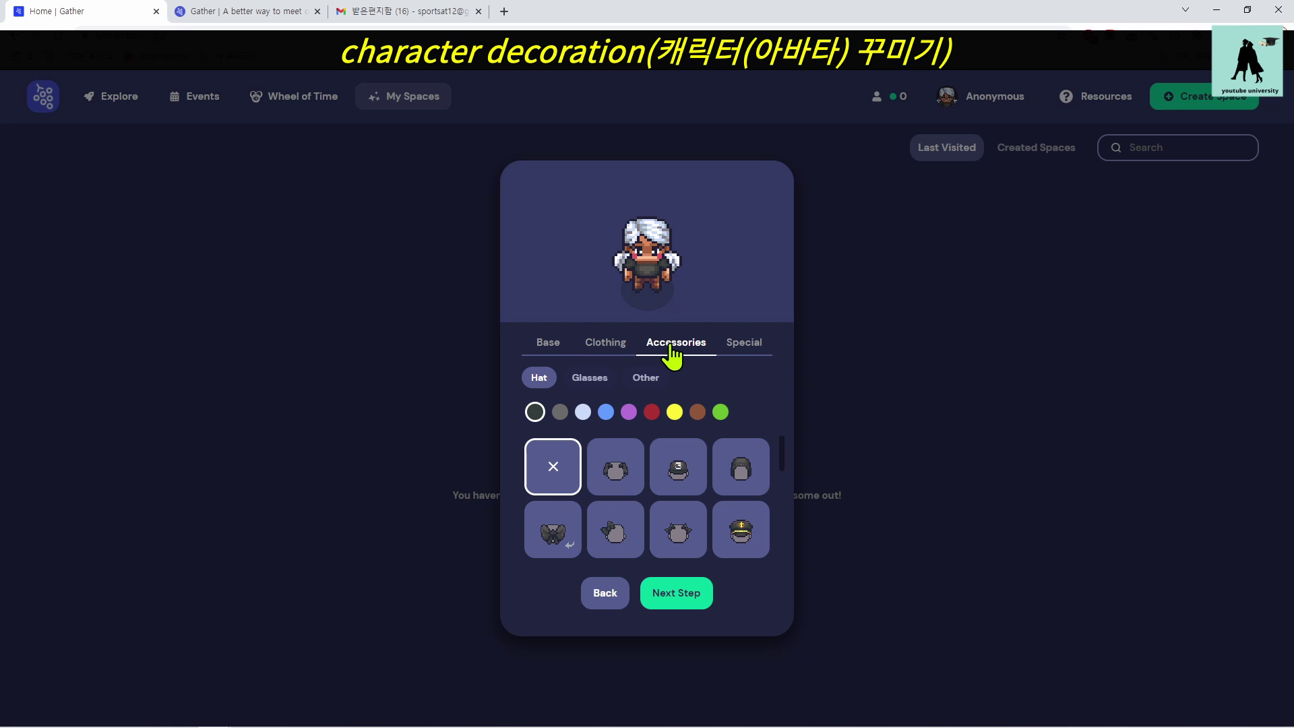
pyautogui.click(751, 348)
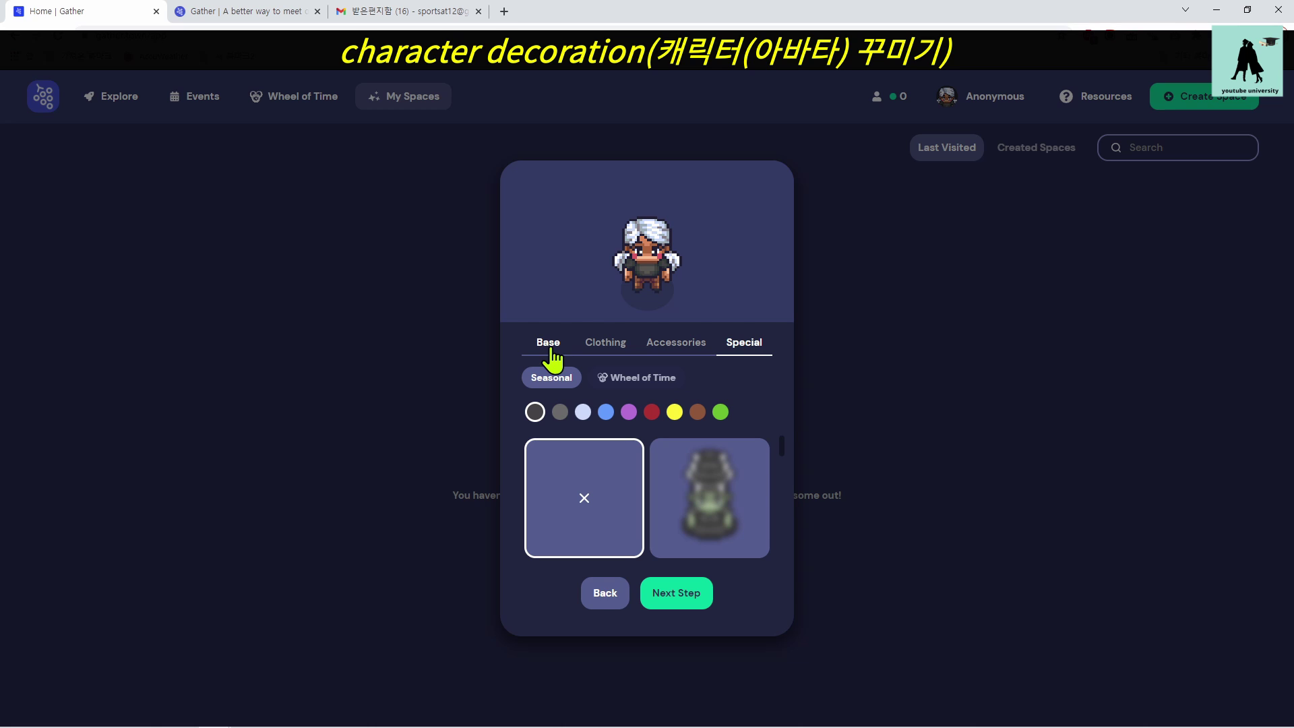
pyautogui.click(550, 358)
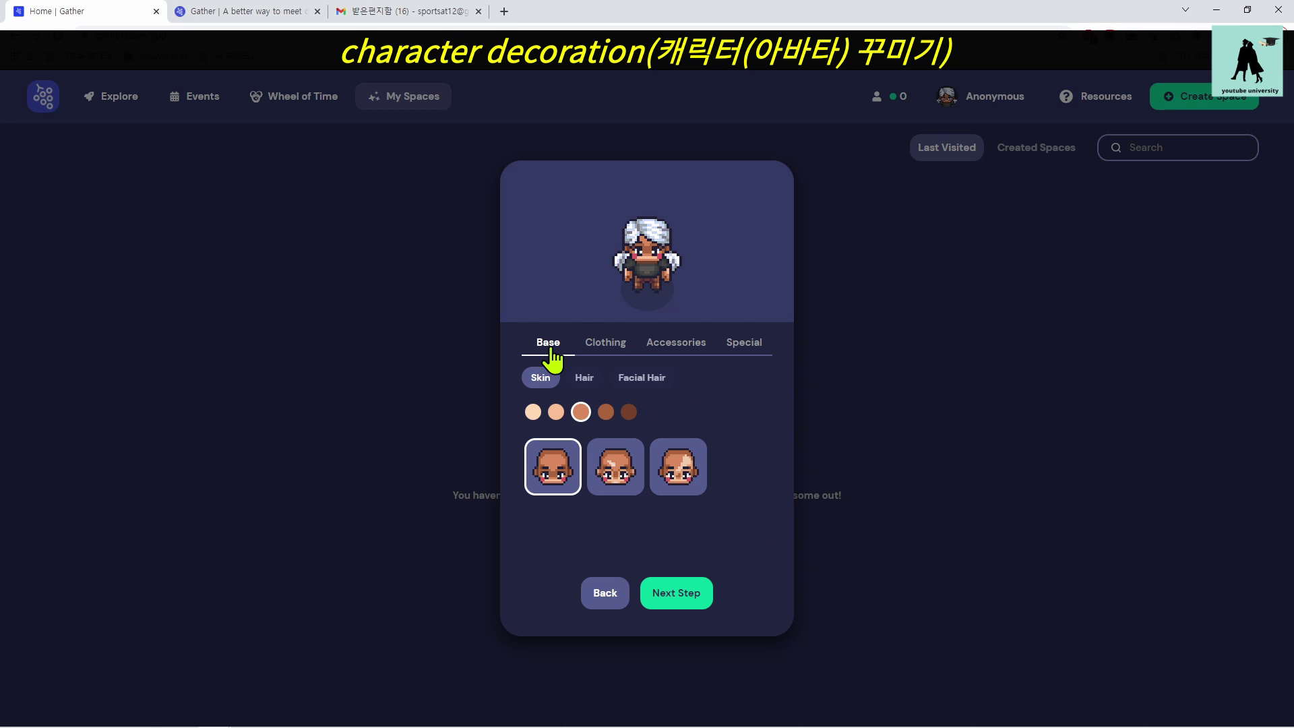
pyautogui.click(585, 379)
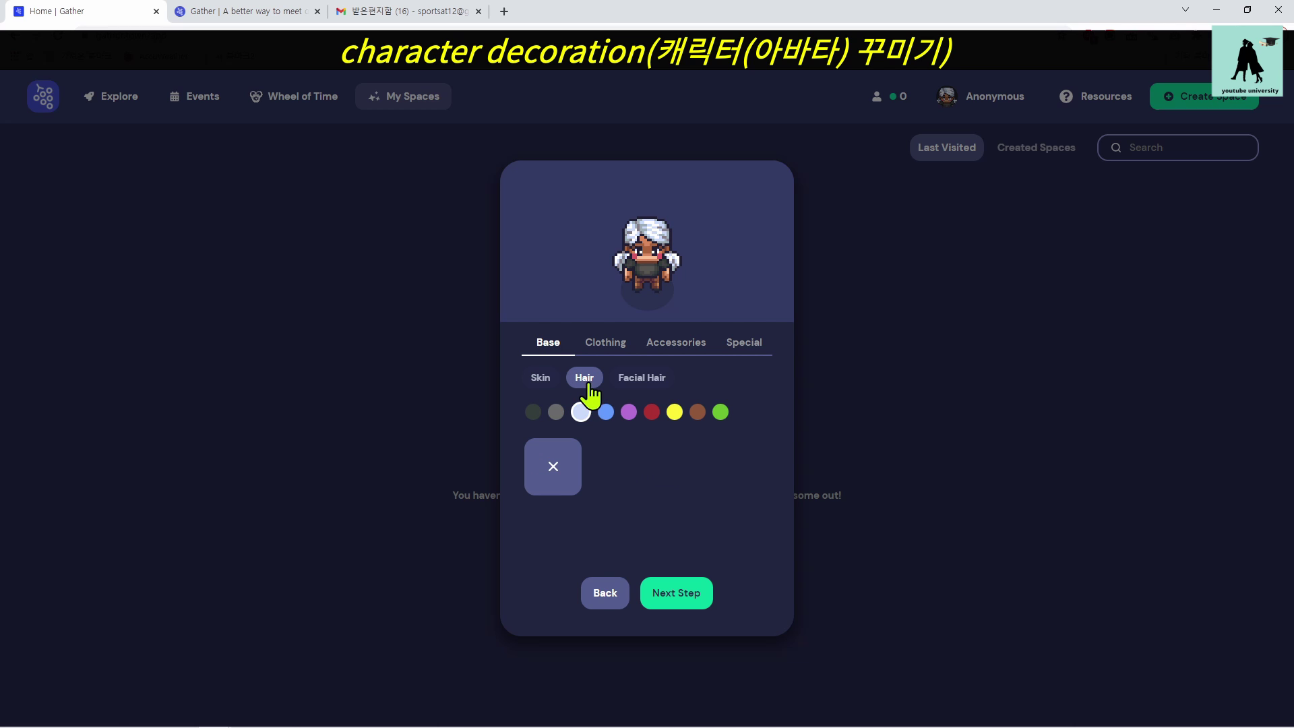
pyautogui.click(646, 387)
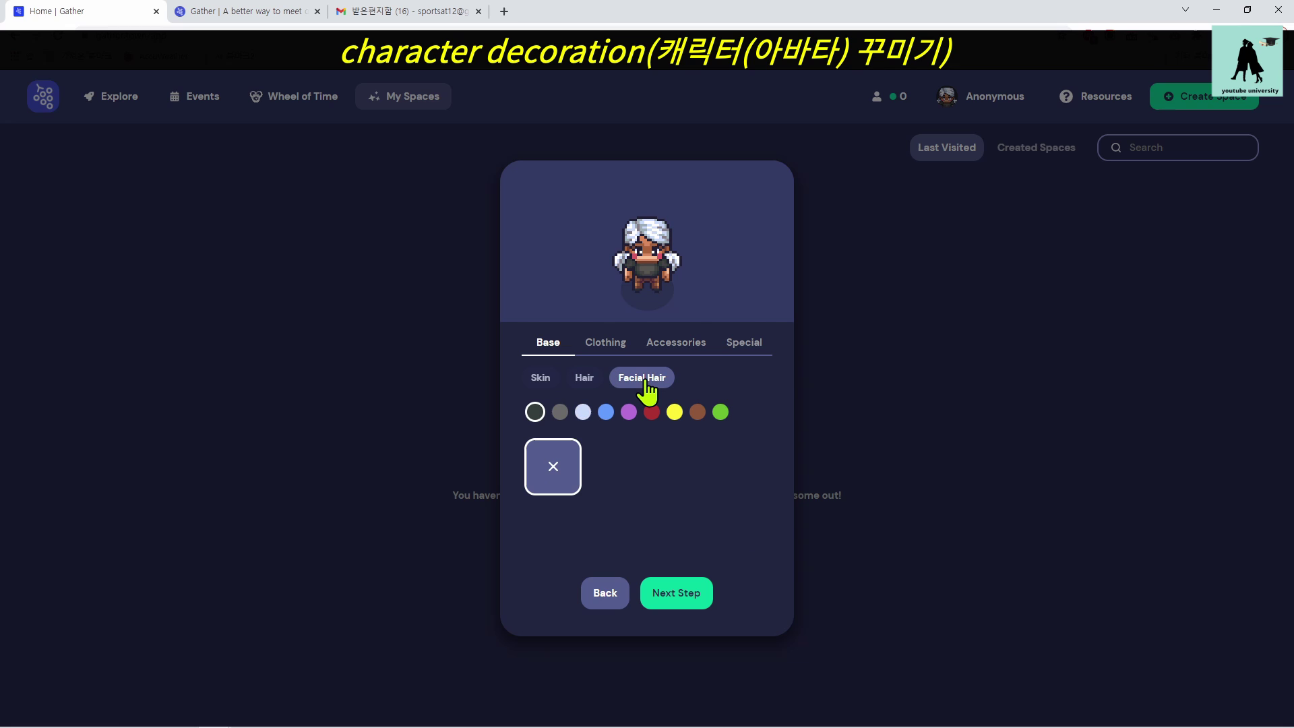
# Set the avatar's skin to the darkest brown tone.
pyautogui.click(542, 380)
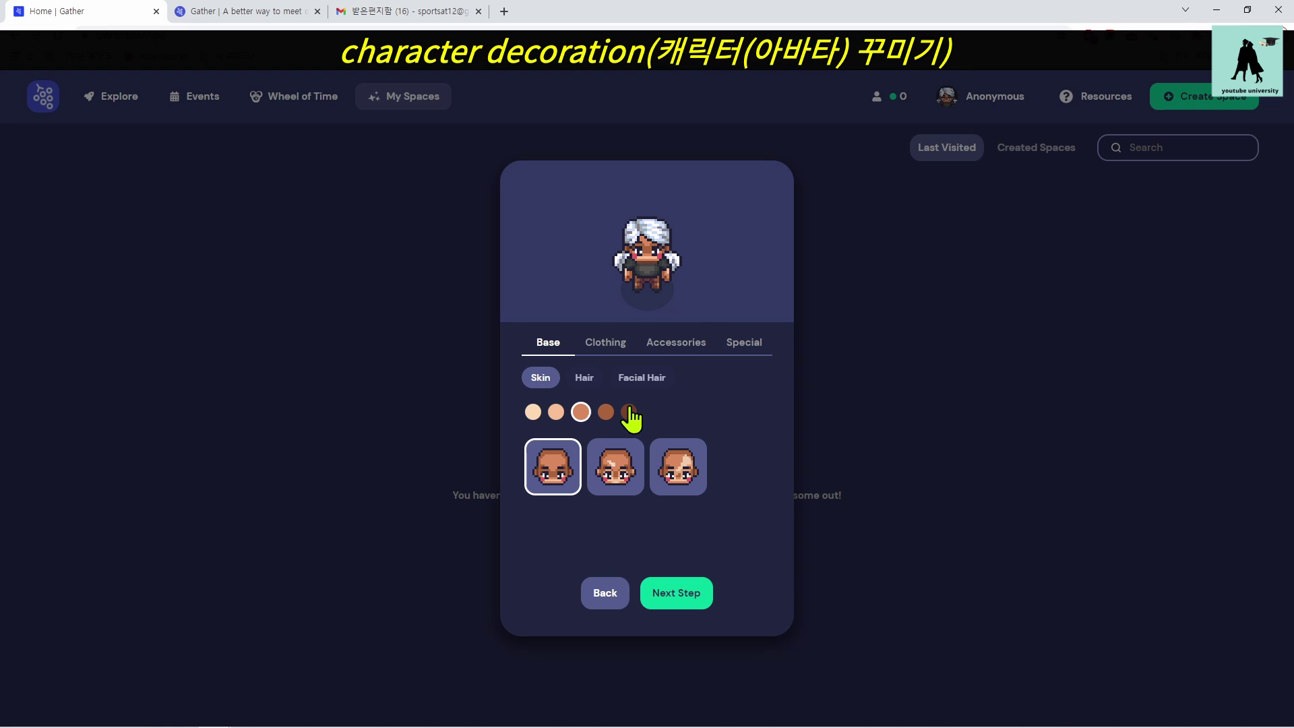
pyautogui.click(605, 413)
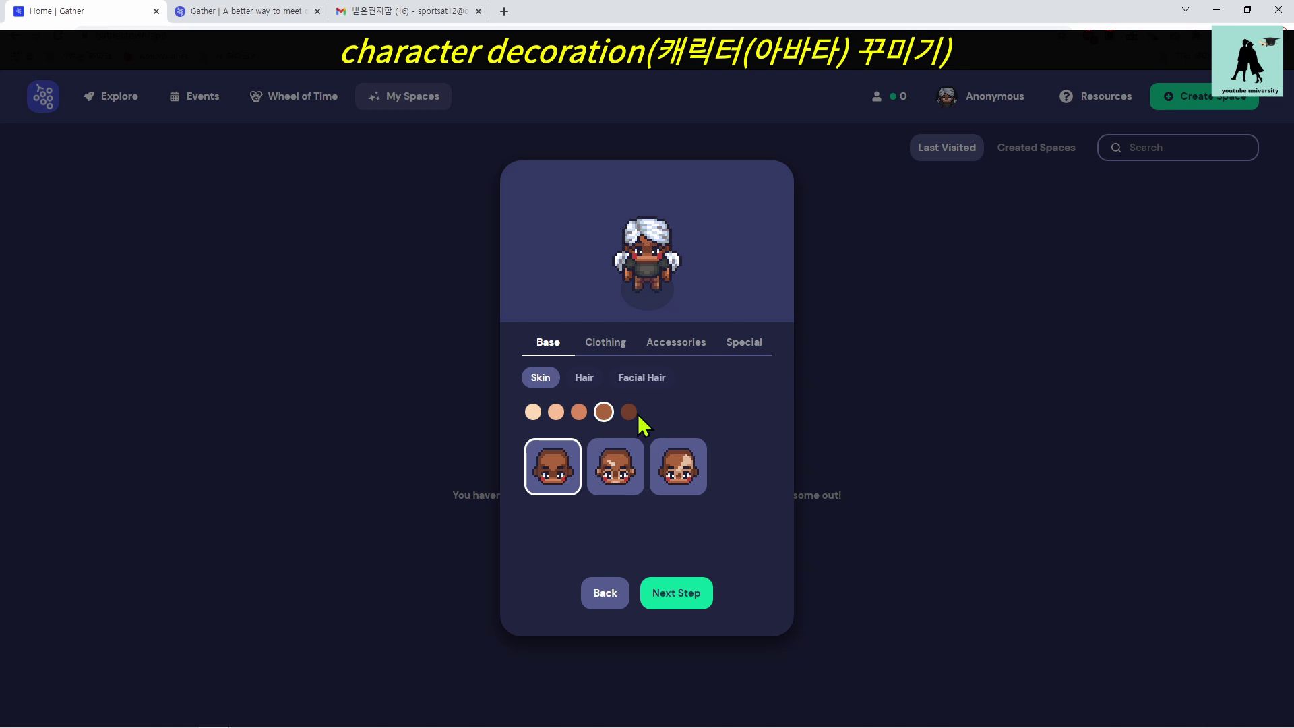
pyautogui.click(627, 412)
# Give the avatar the first white hairstyle after the no-hair option, and view the facial hair choices.
pyautogui.click(584, 379)
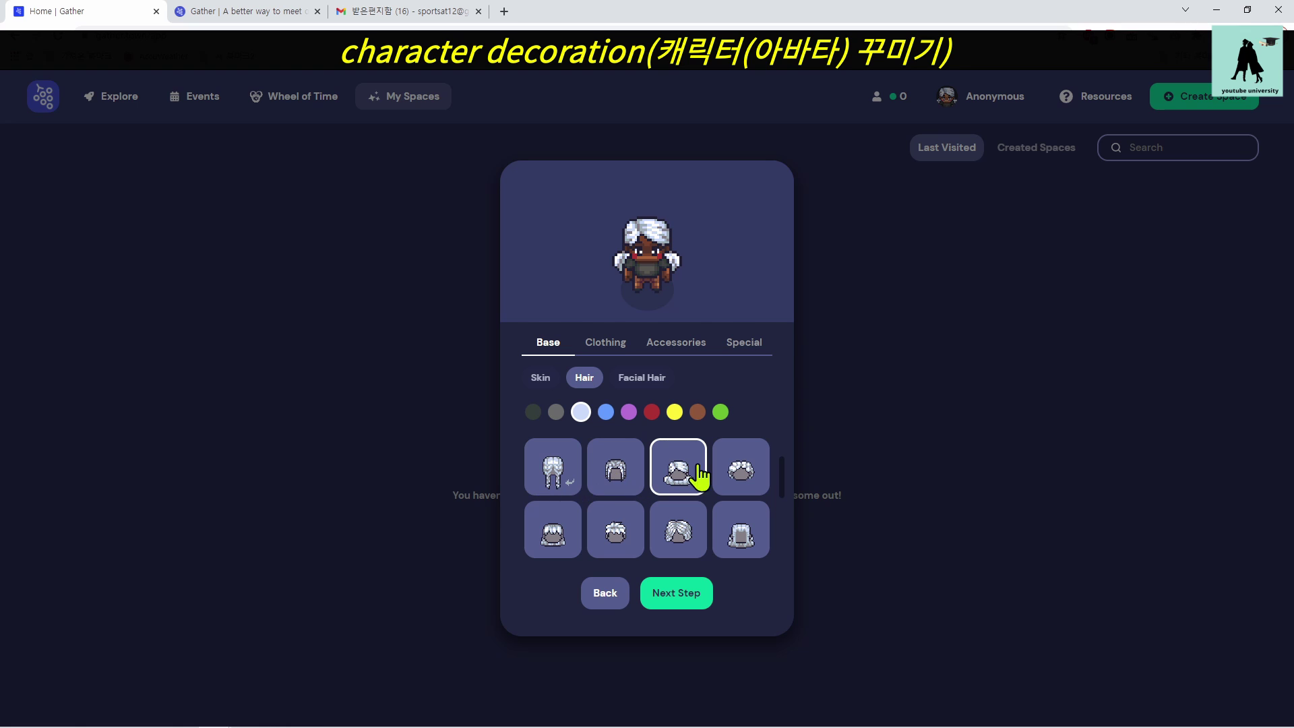
pyautogui.scroll(-3, 674, 529)
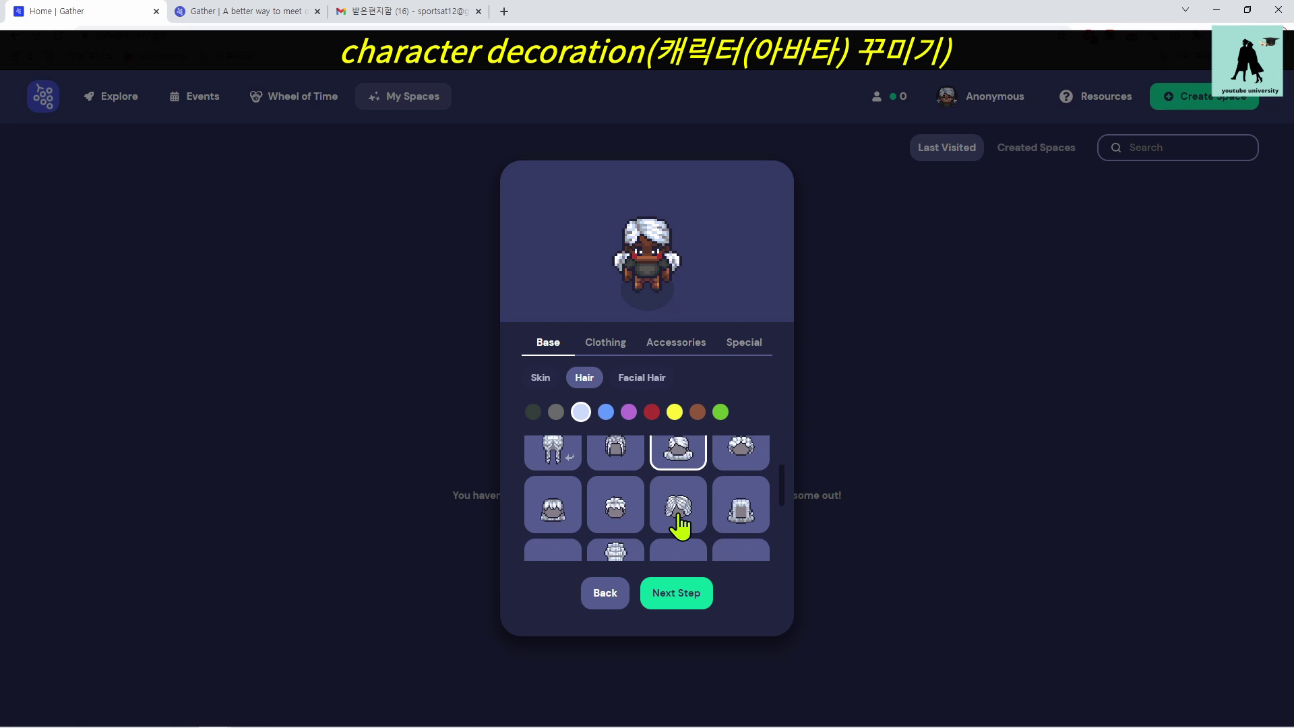
pyautogui.scroll(3, 680, 527)
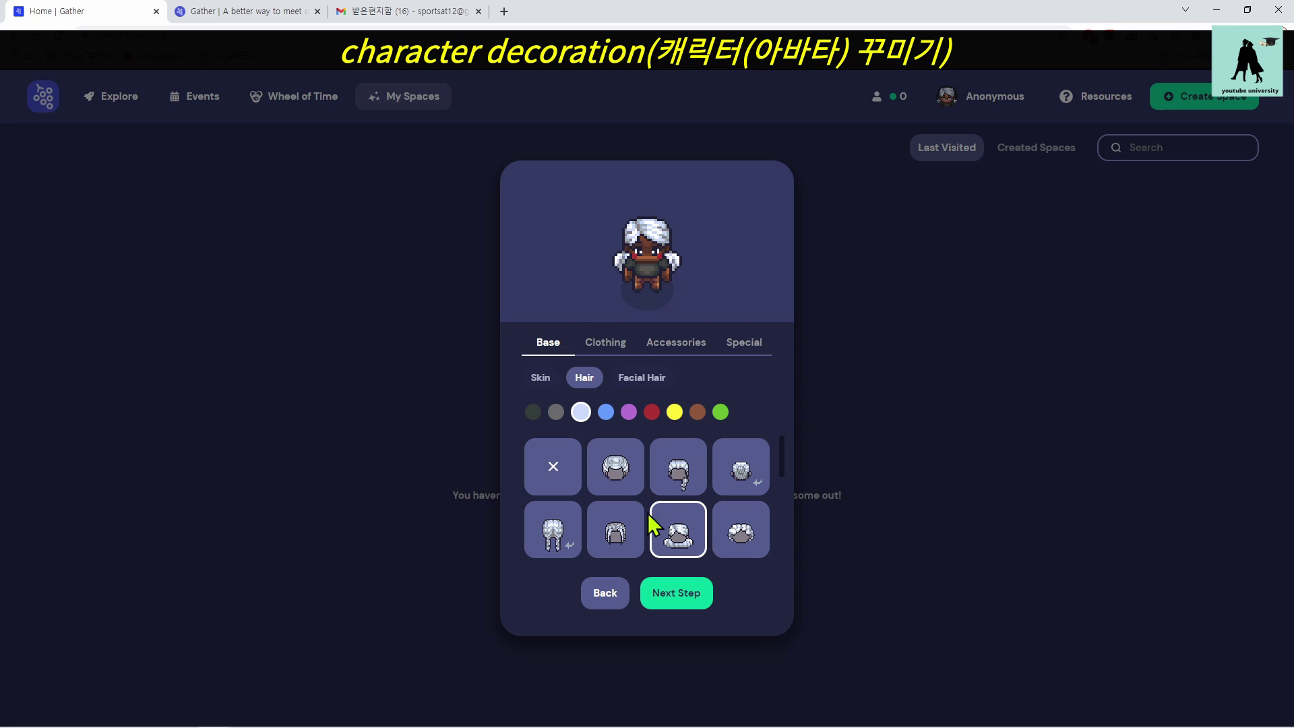
pyautogui.click(617, 474)
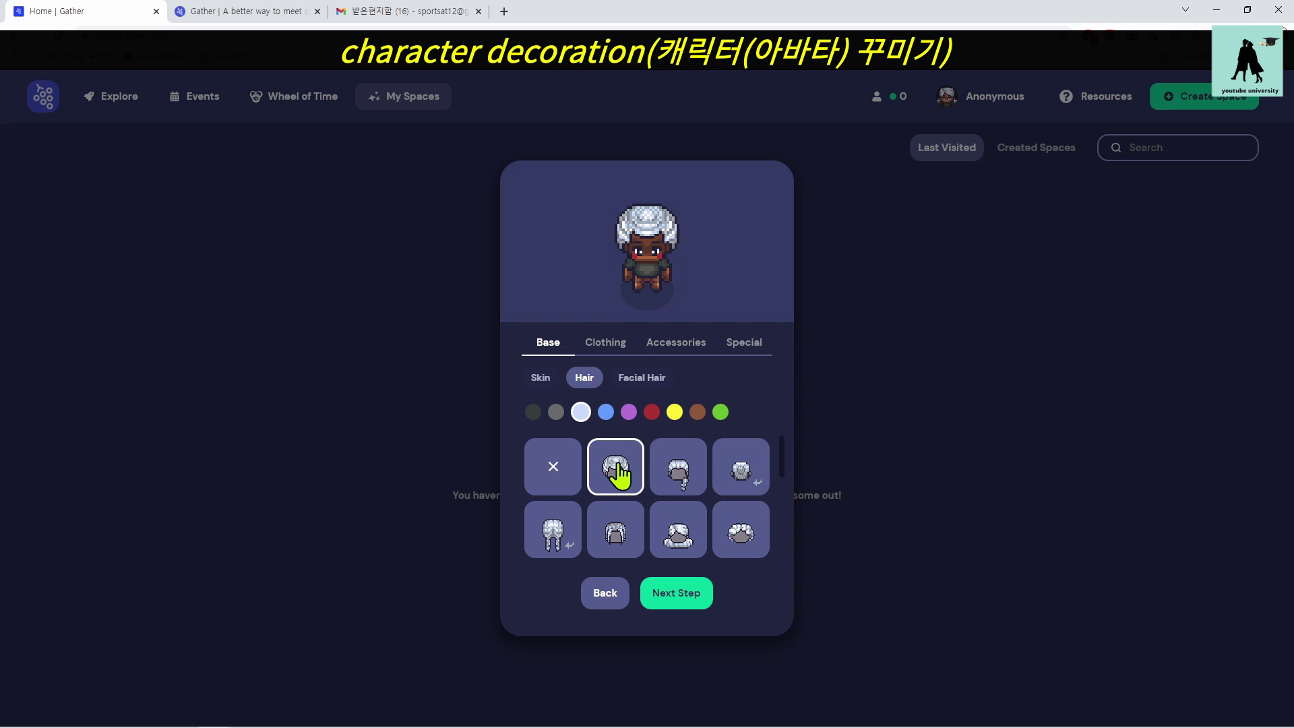
pyautogui.click(646, 381)
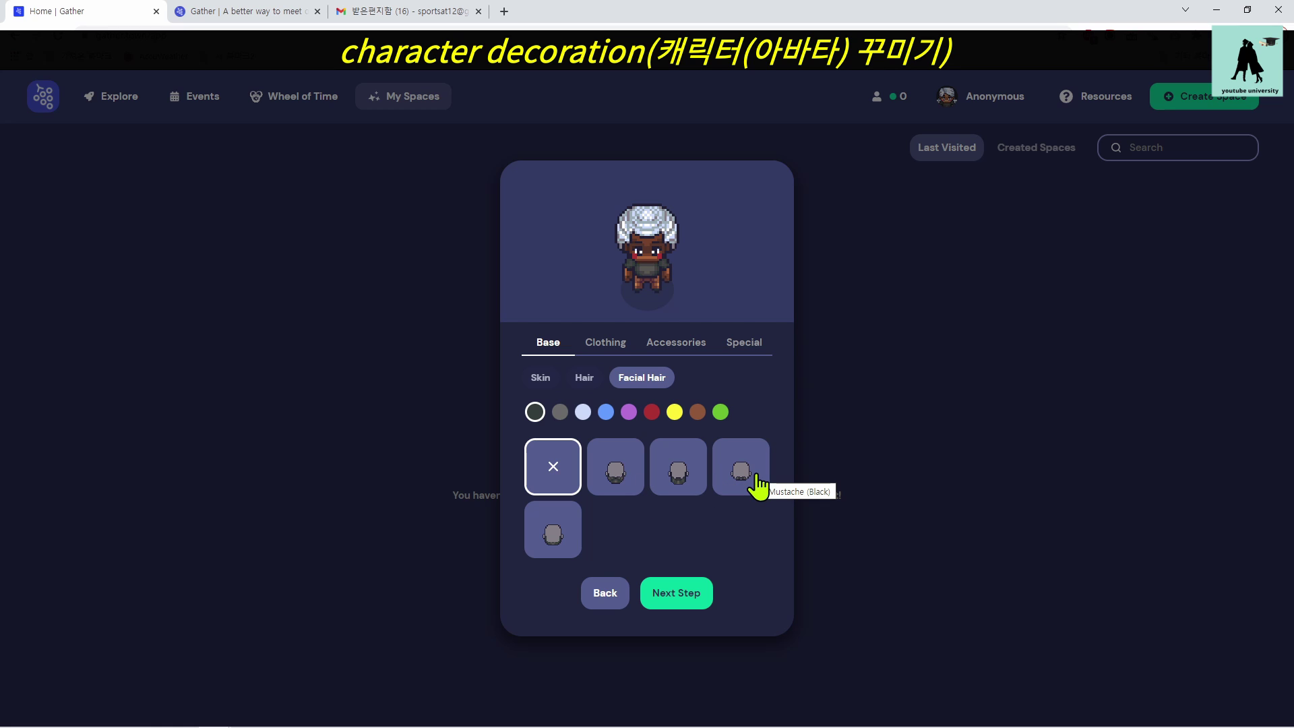
# Change the avatar's shirt colour to yellow and the colour of its bottoms to green.
pyautogui.click(604, 348)
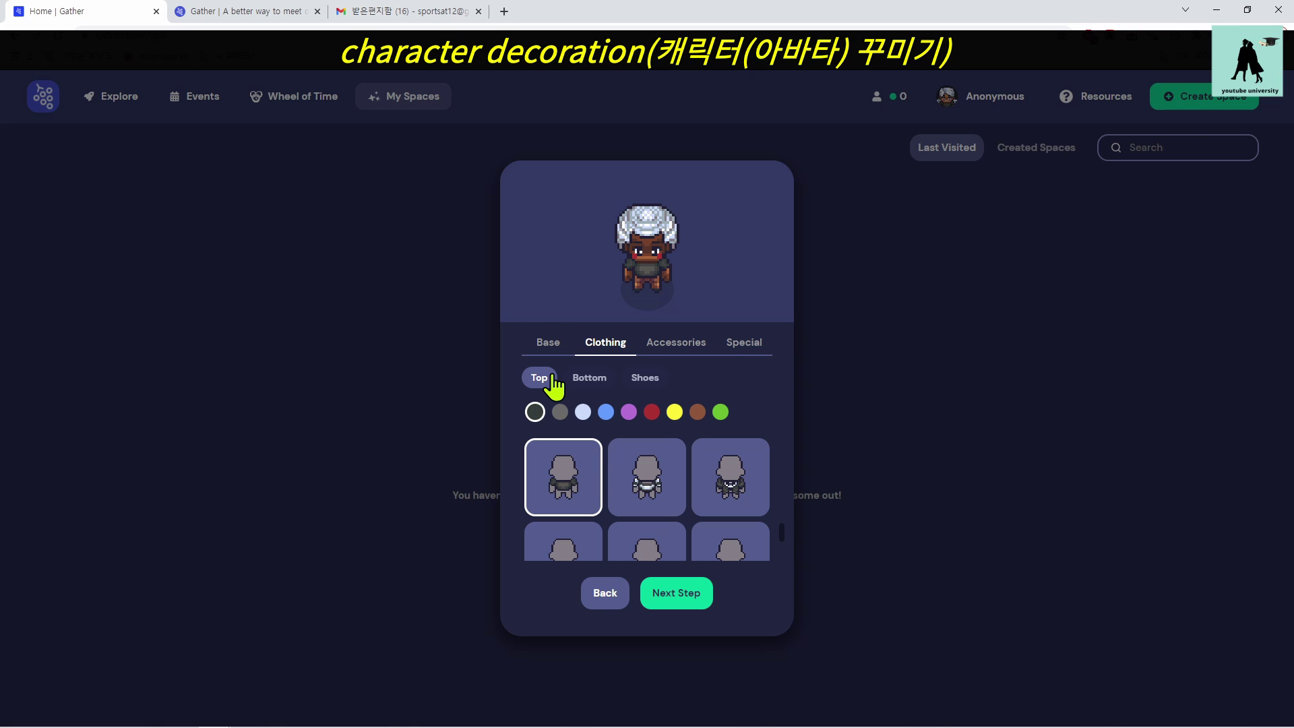
pyautogui.click(674, 414)
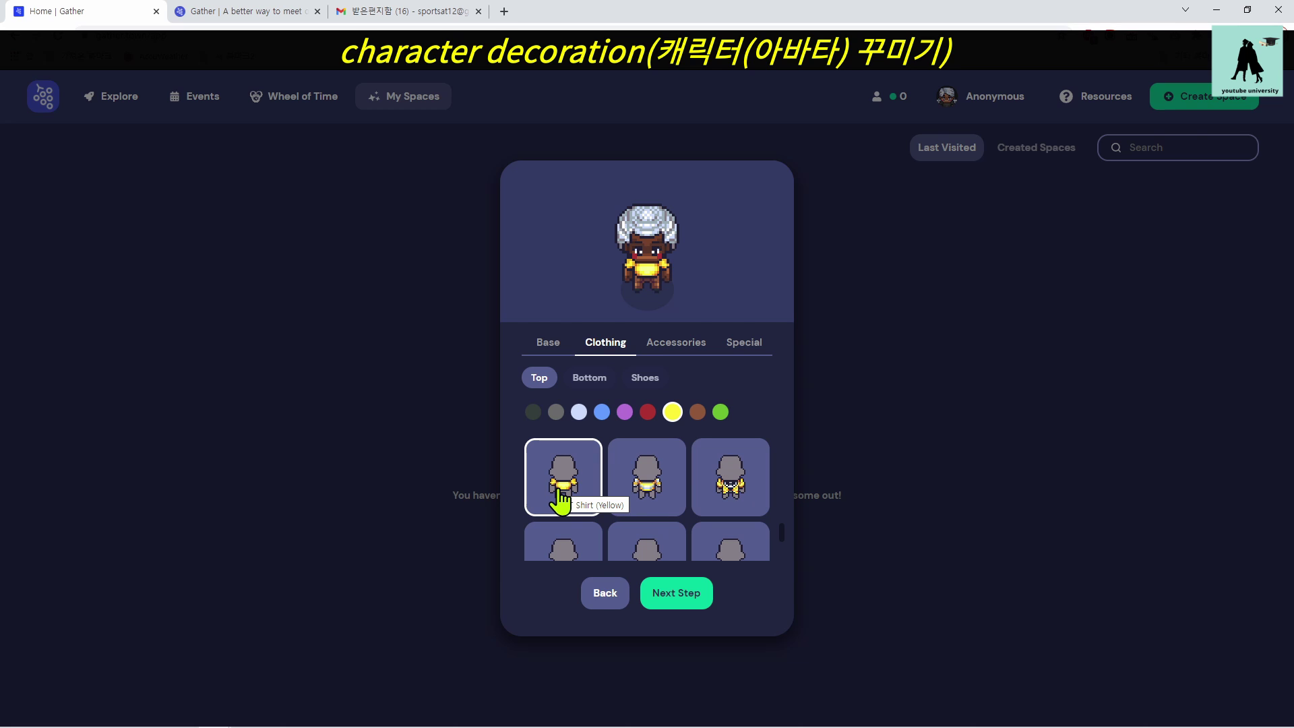
pyautogui.click(590, 379)
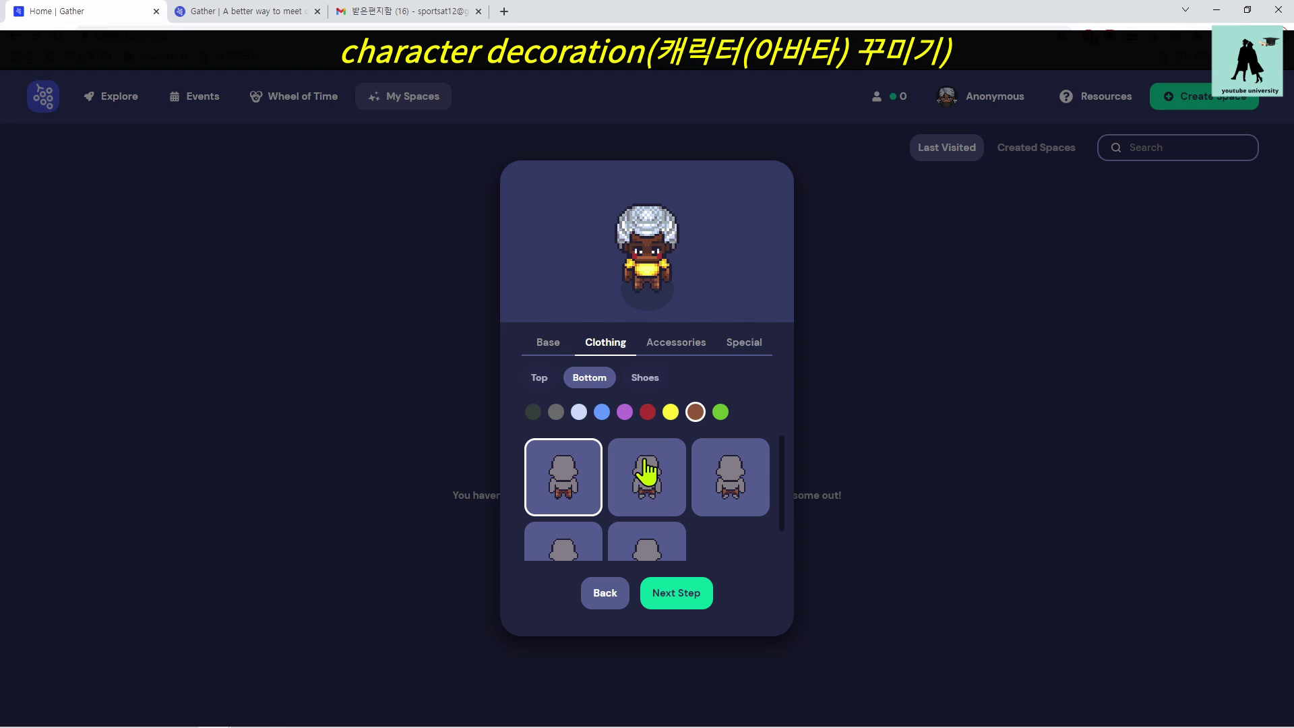
pyautogui.click(720, 415)
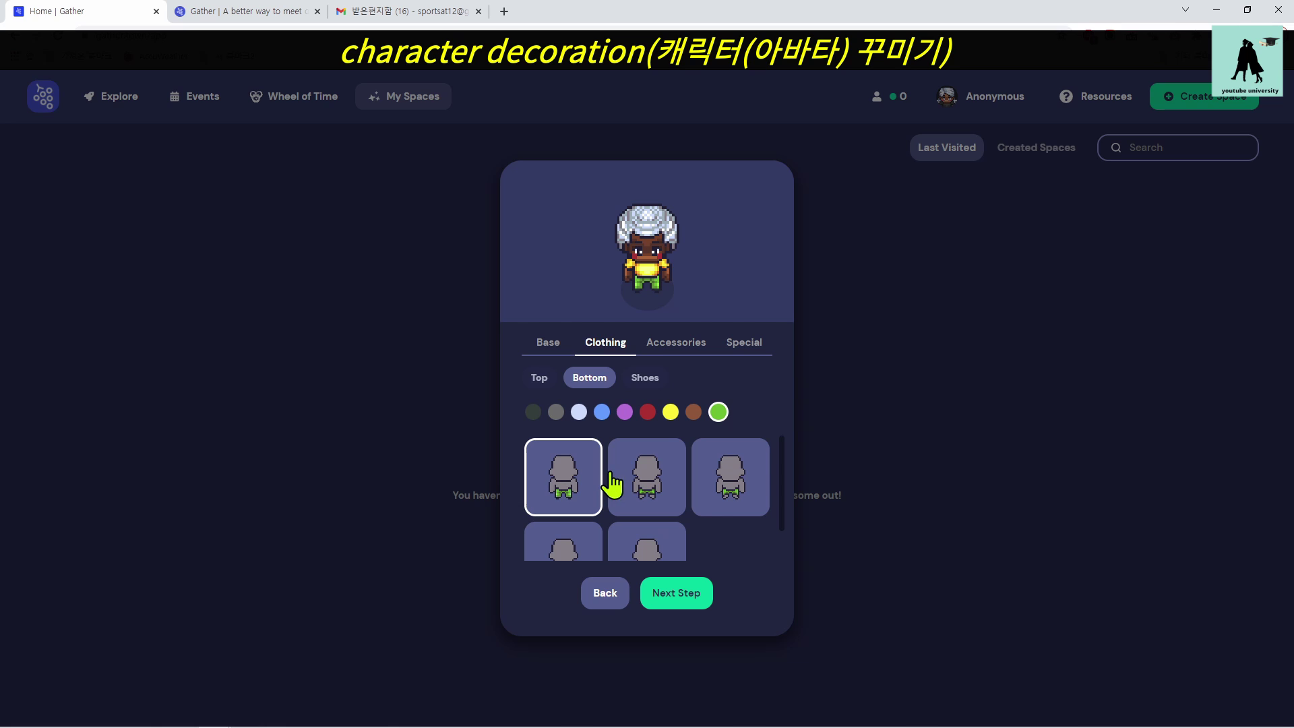
# Set the avatar's shoe colour to brown.
pyautogui.click(645, 379)
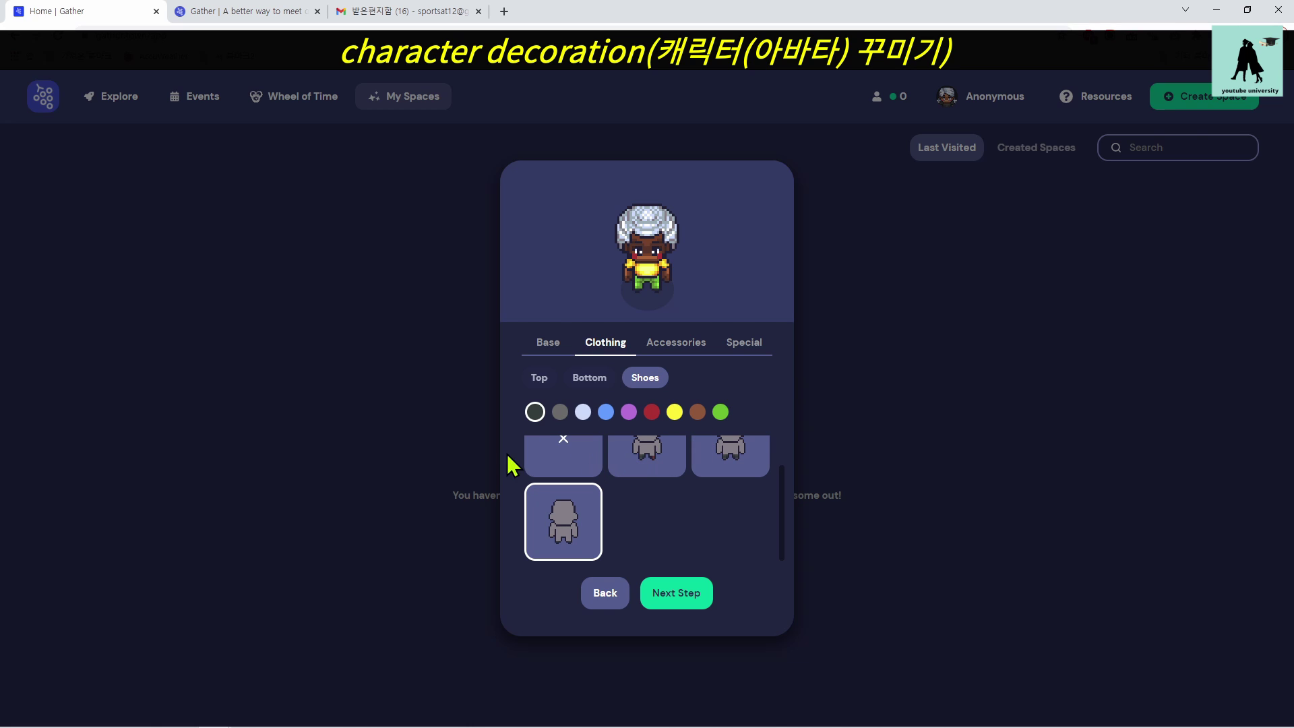
pyautogui.click(697, 414)
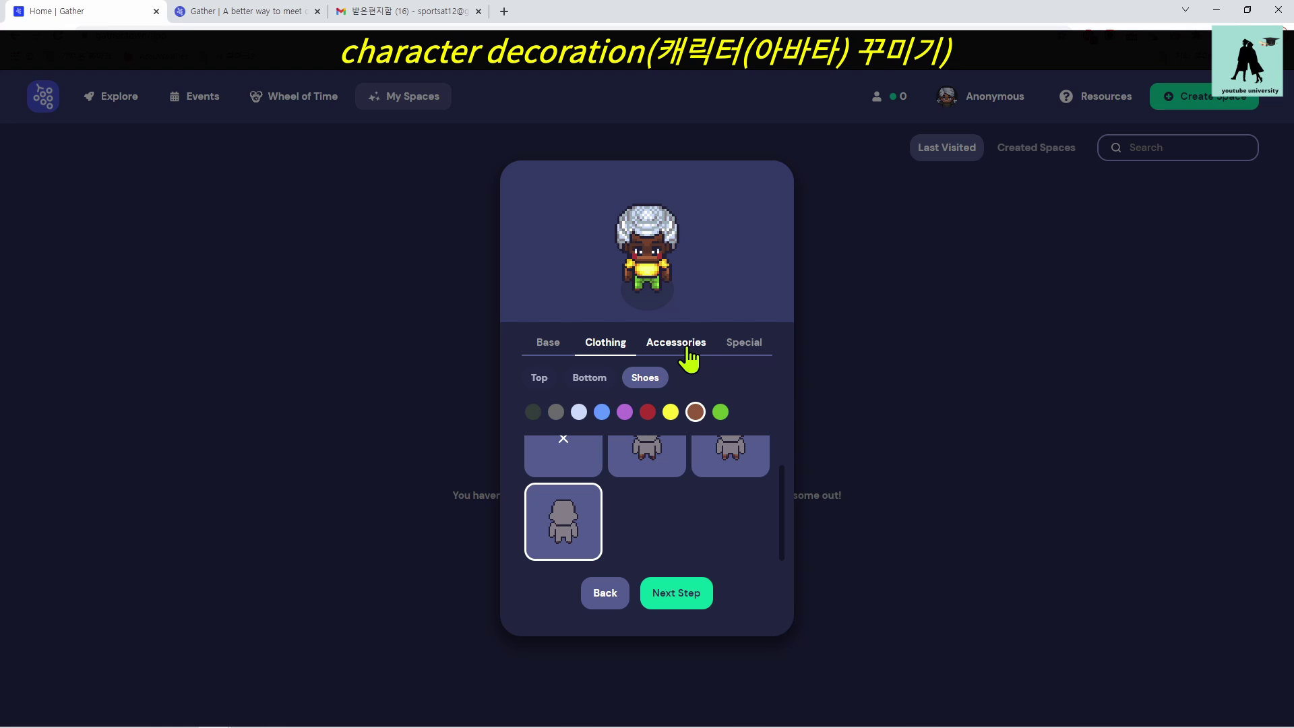
# Examine the avatar's hats, glasses and other accessories, plus the special Seasonal and Wheel of Time outfits.
pyautogui.click(687, 355)
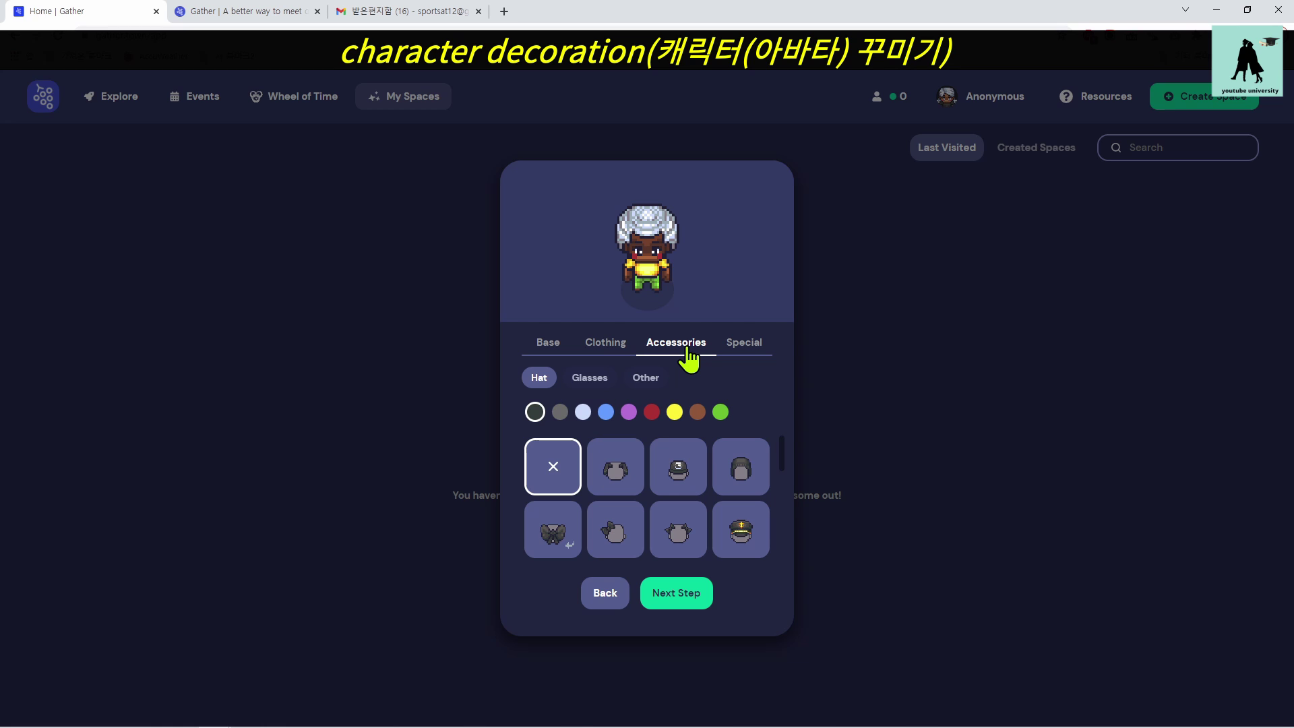
pyautogui.click(594, 383)
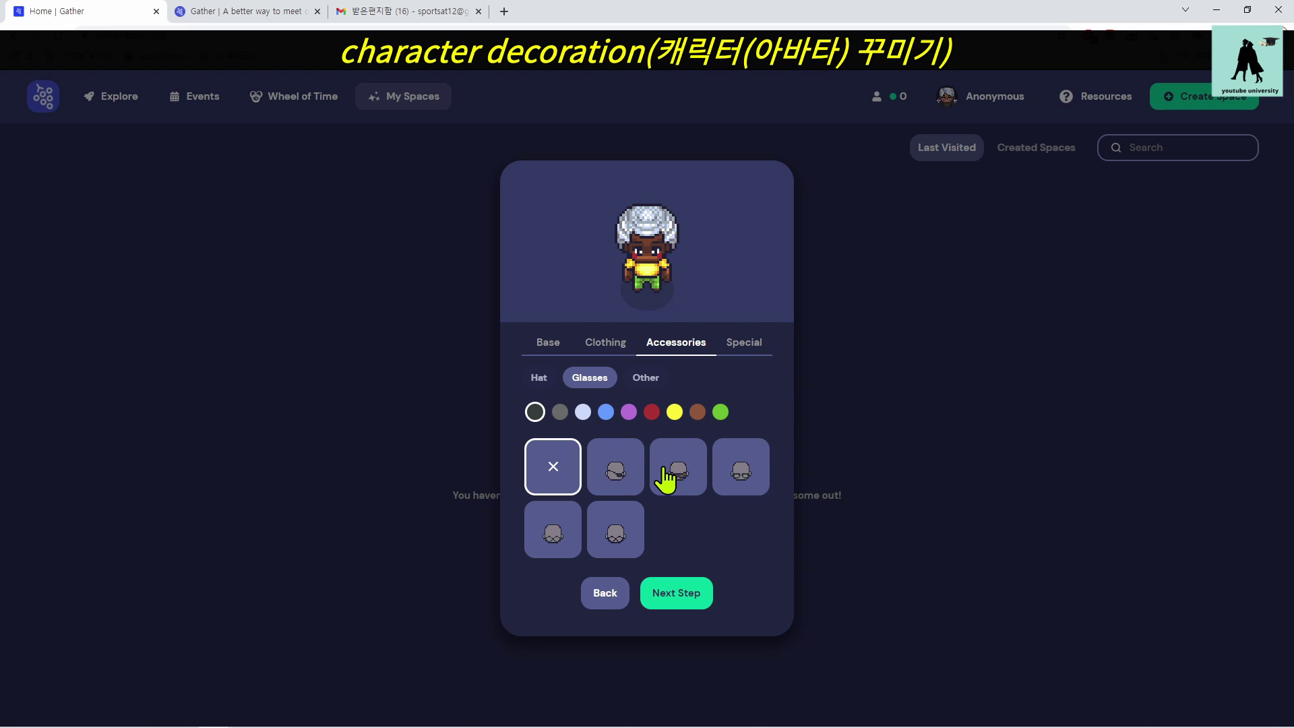
pyautogui.click(646, 379)
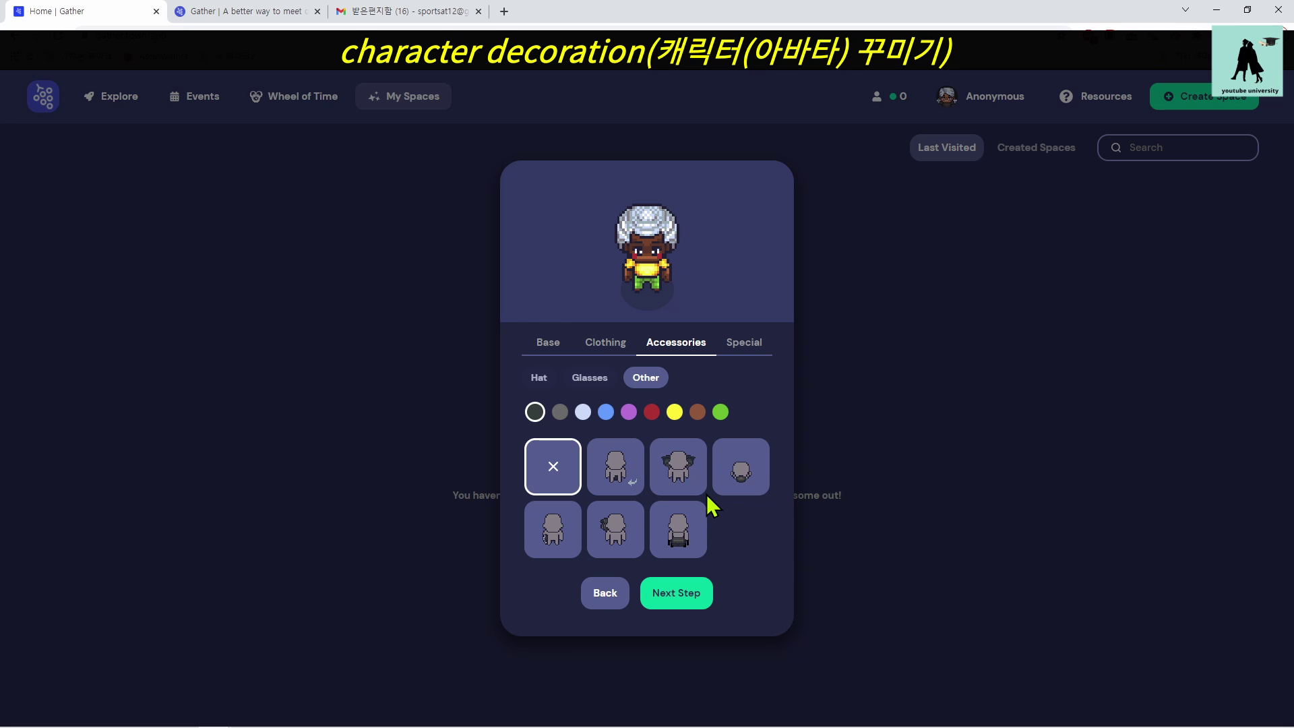
pyautogui.click(751, 358)
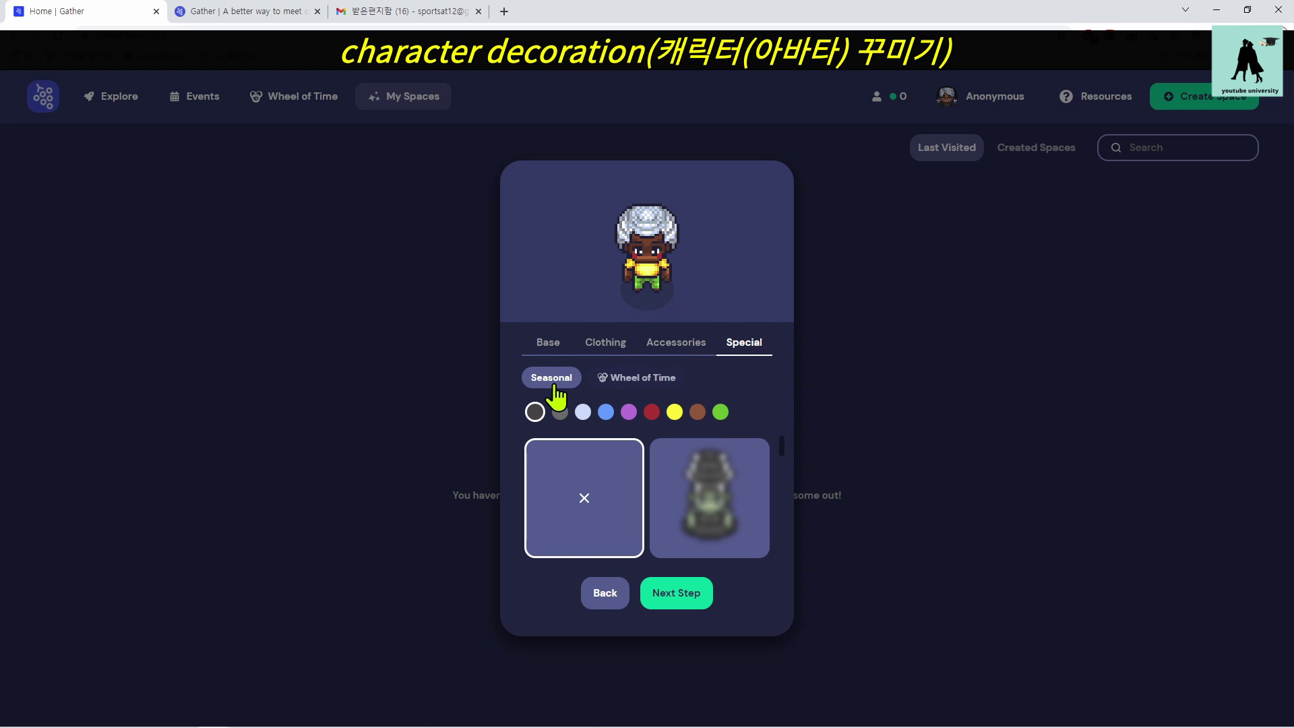
pyautogui.click(626, 379)
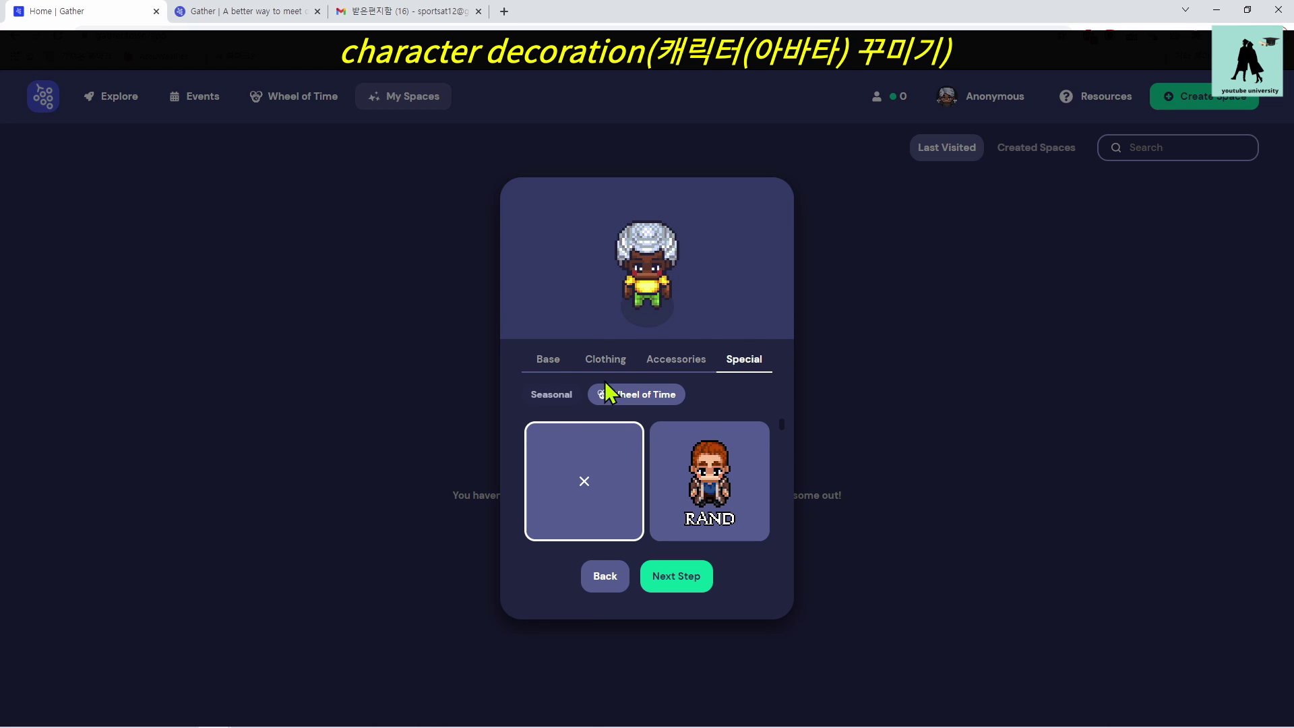
pyautogui.click(550, 397)
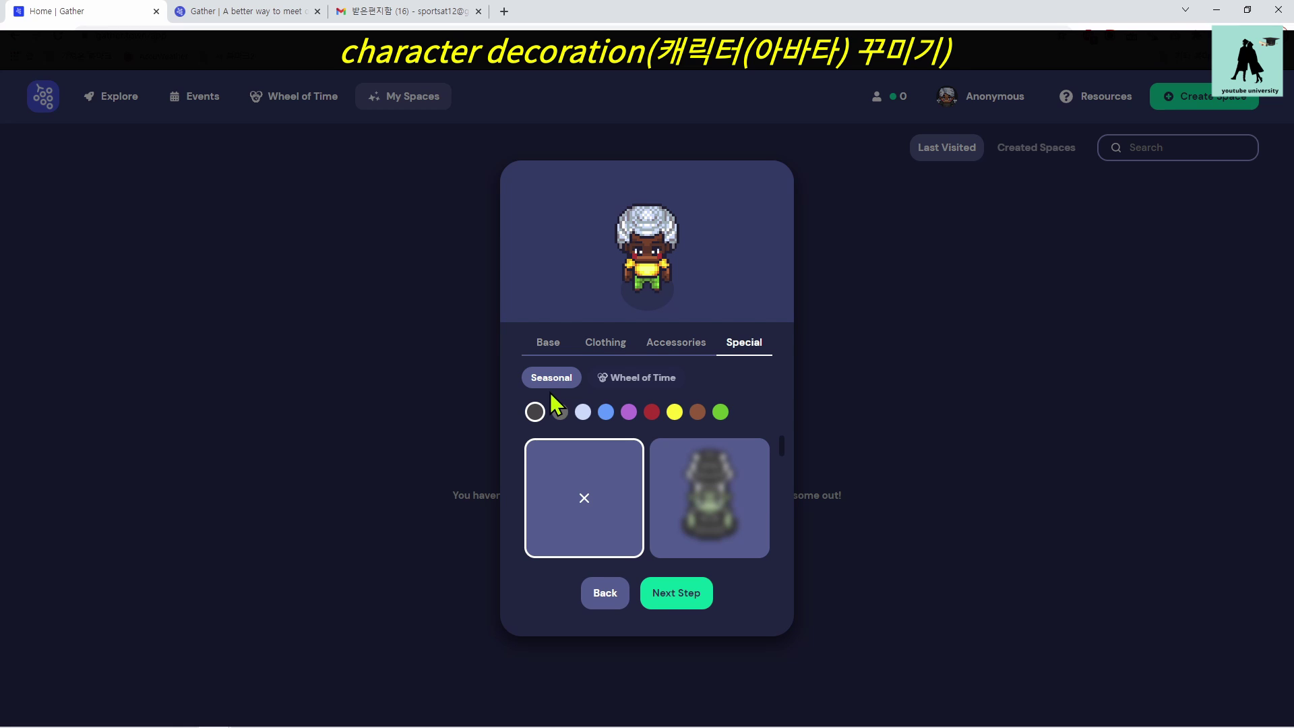
# Recheck the avatar's base options, then name the character "test character" and finish the character setup.
pyautogui.click(551, 345)
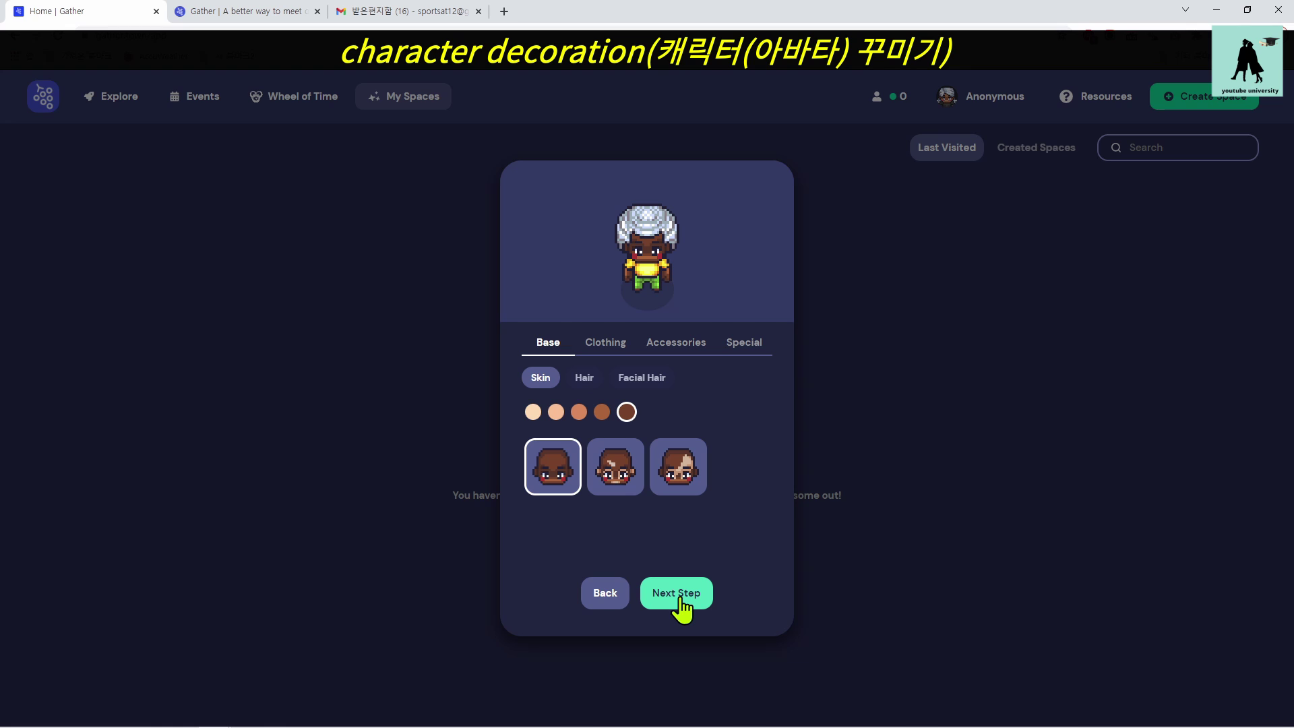
pyautogui.click(701, 612)
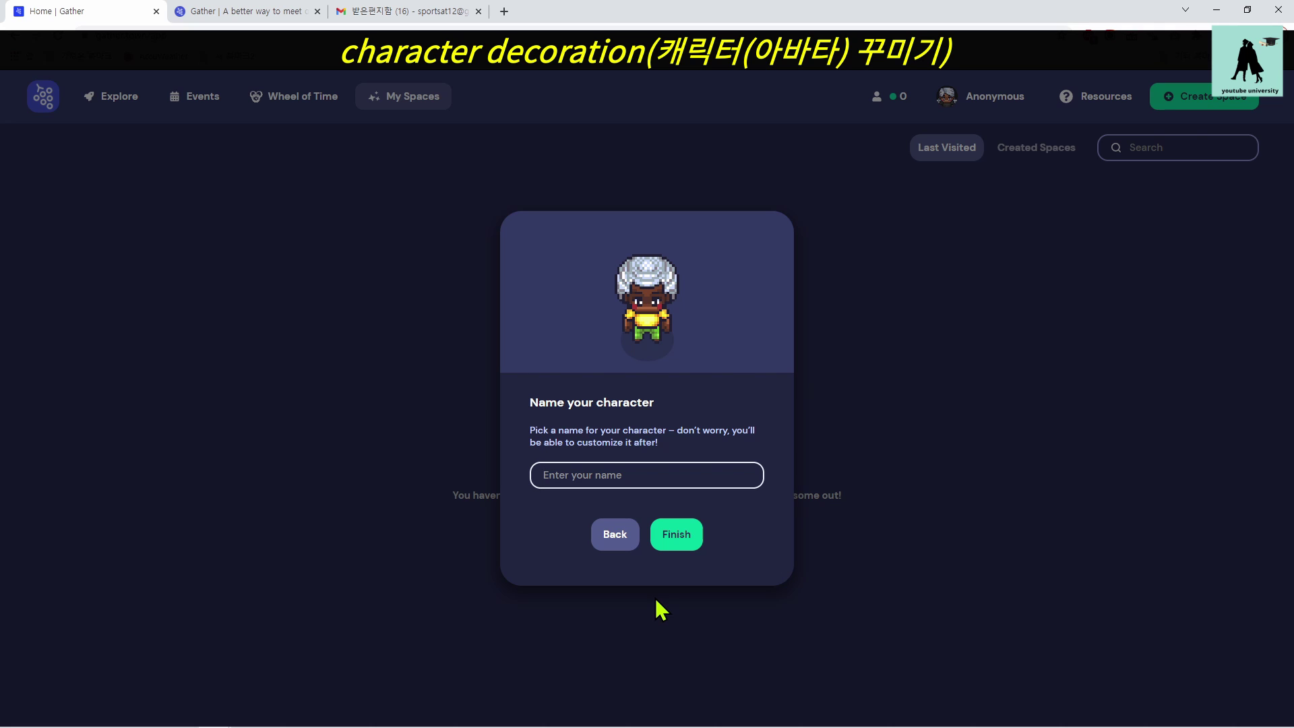
pyautogui.write('te')
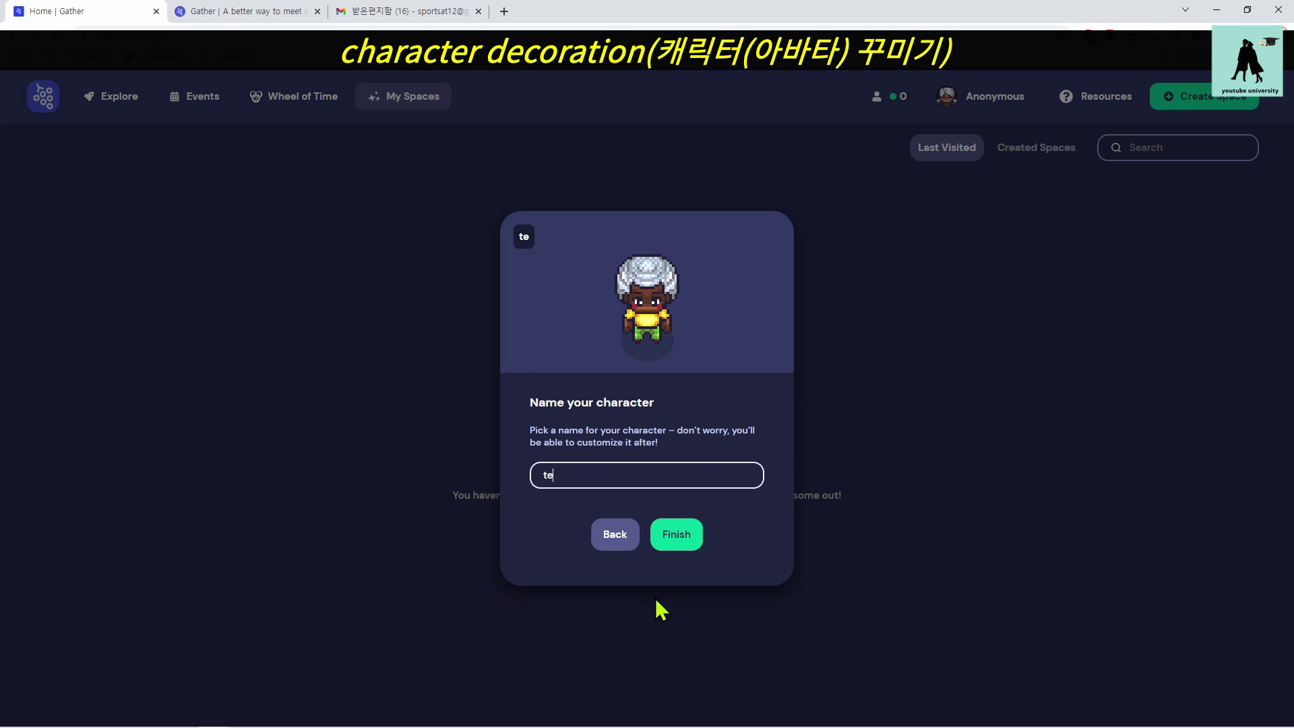
pyautogui.write('st cha')
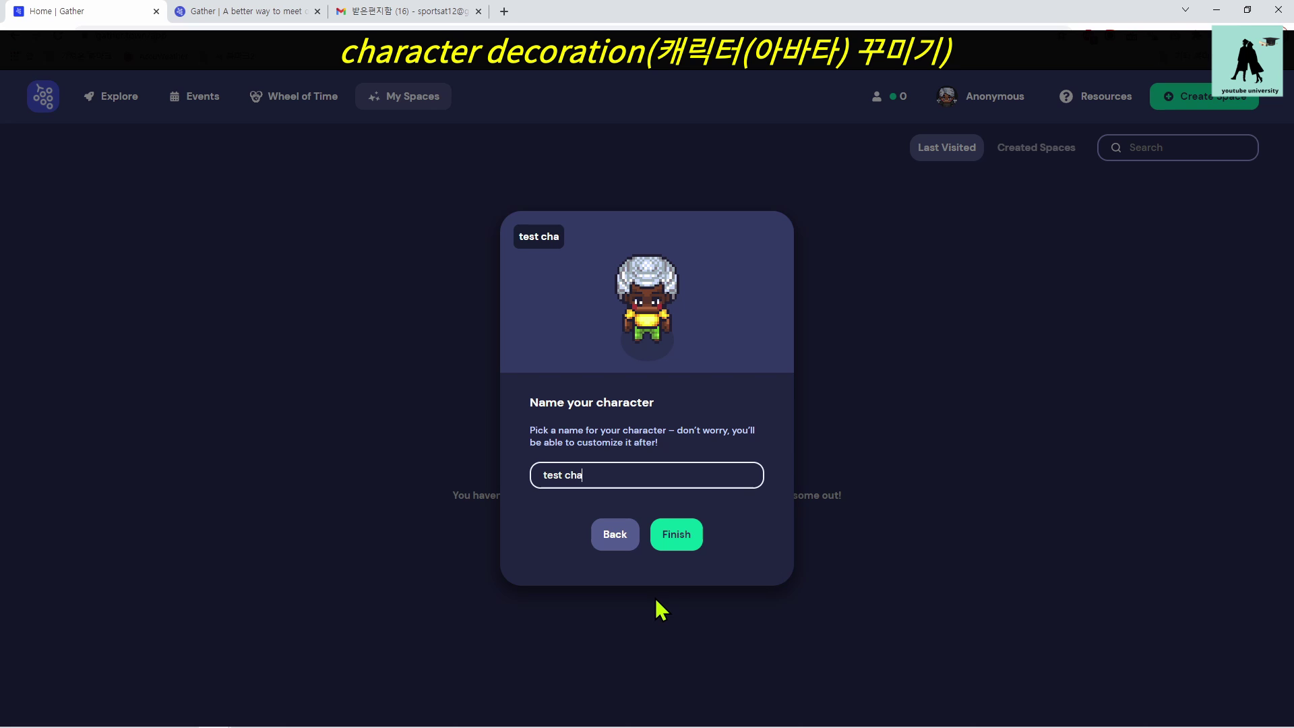
pyautogui.write('racter')
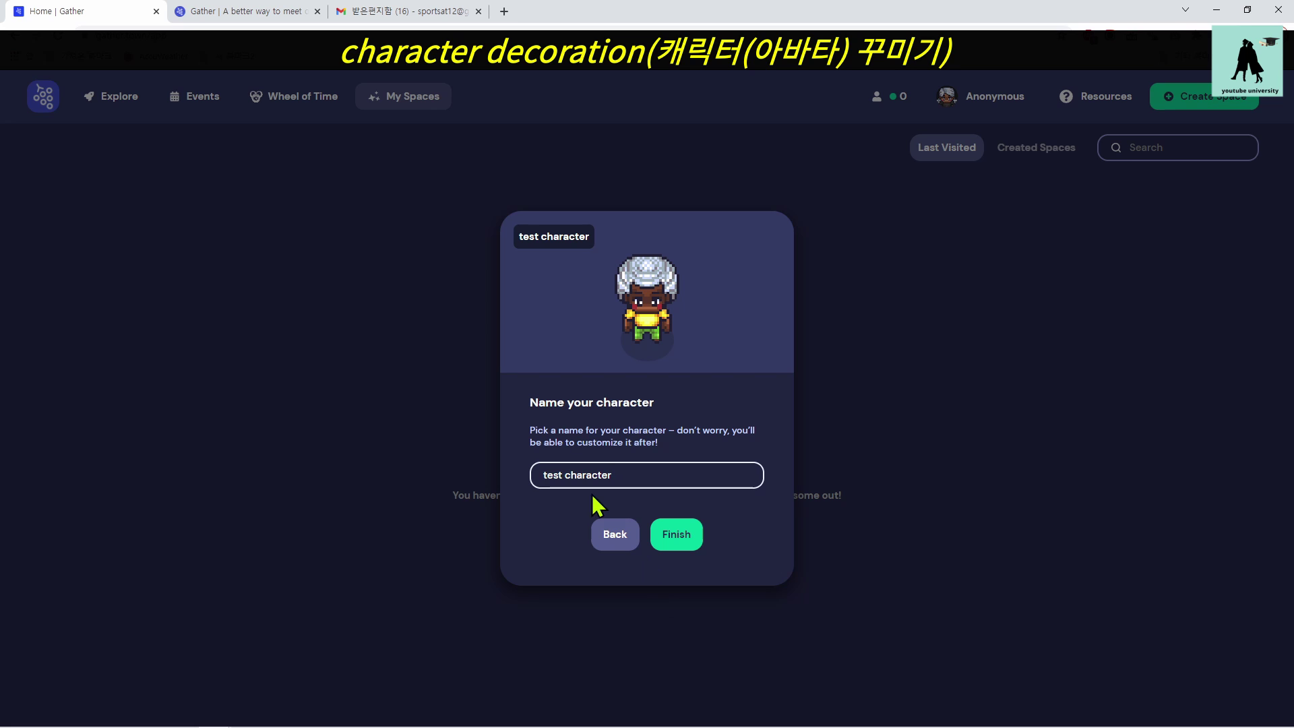
pyautogui.click(689, 546)
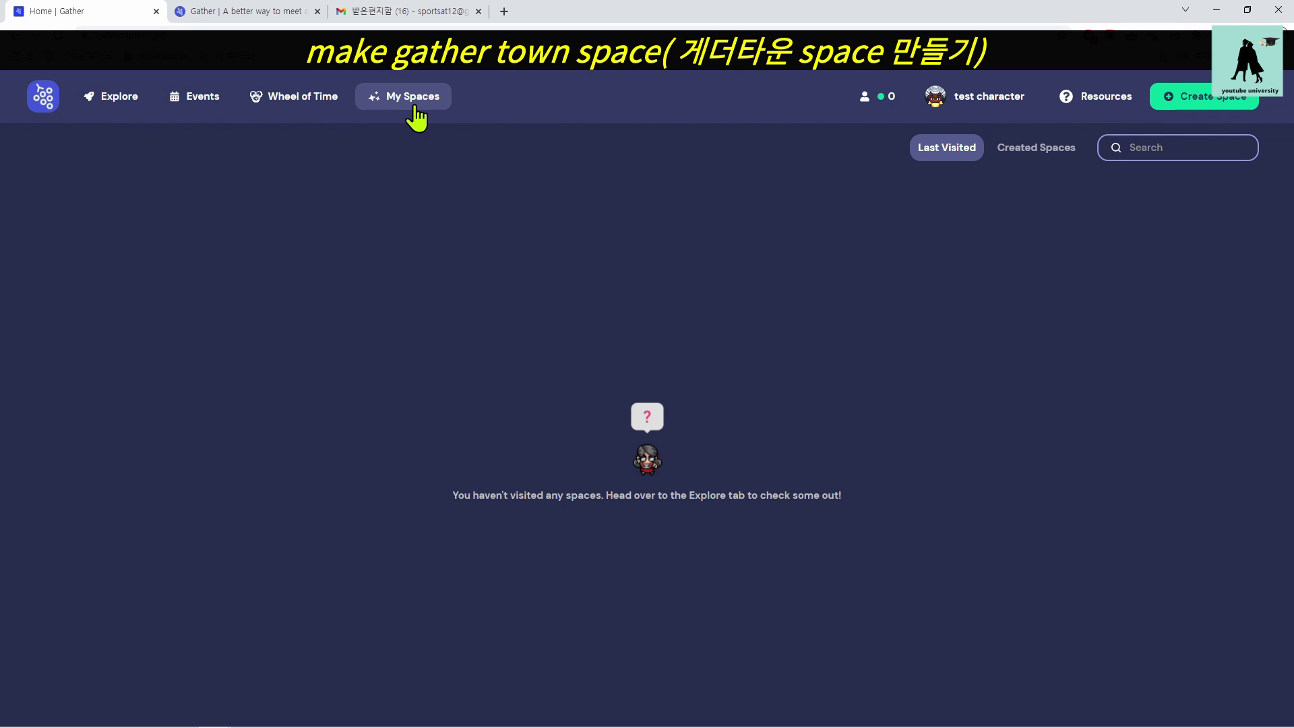
# Look through the Explore, Events, Wheel of Time and My Spaces pages.
pyautogui.click(121, 114)
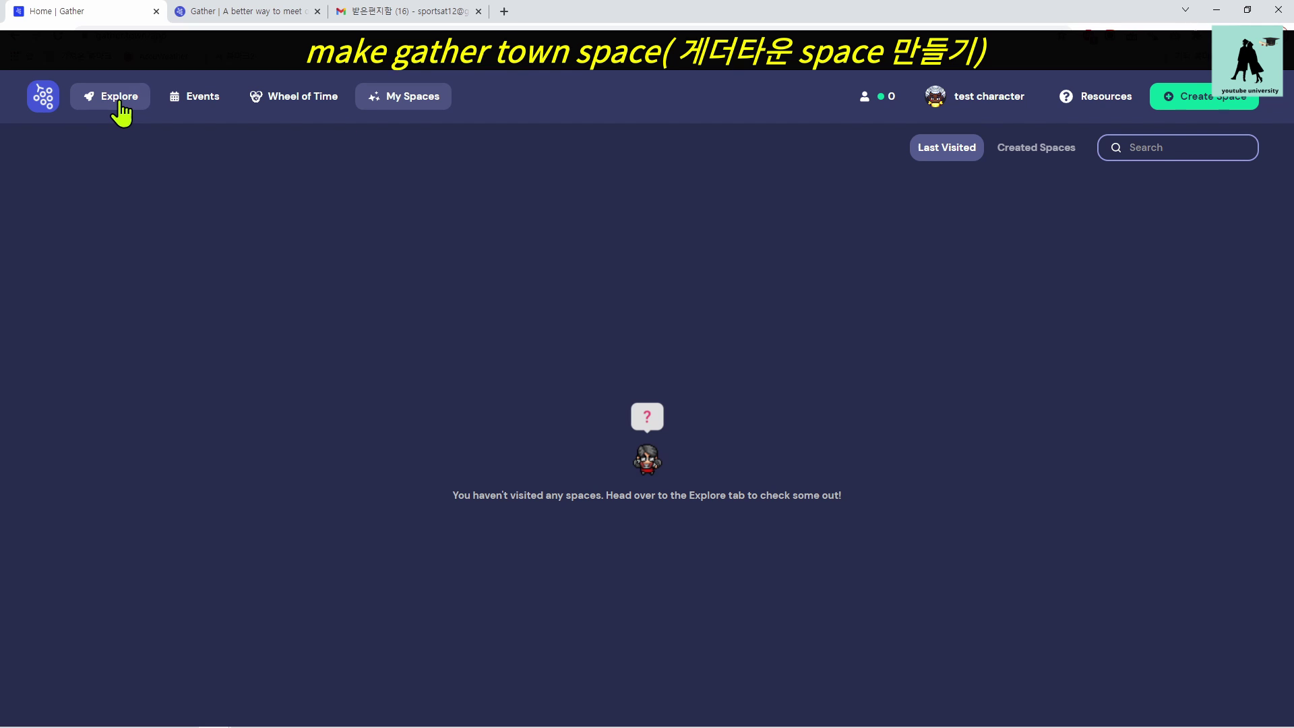
pyautogui.click(206, 101)
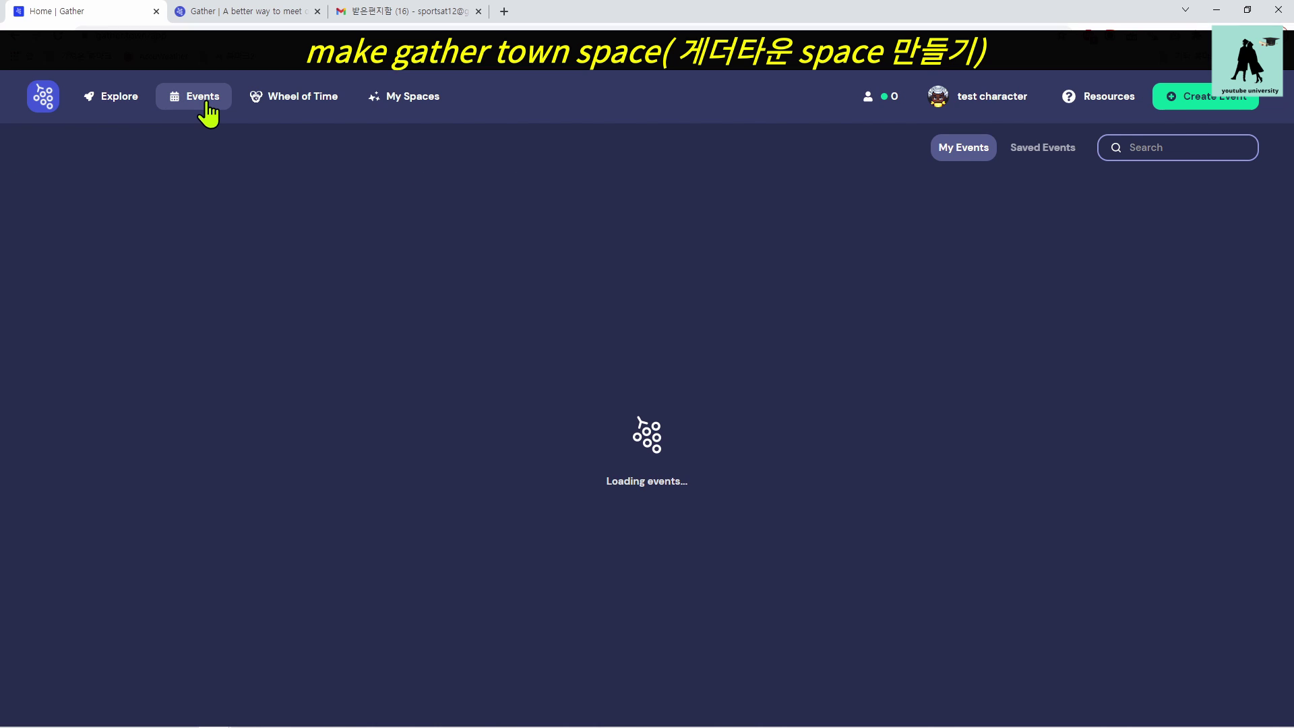
pyautogui.click(292, 107)
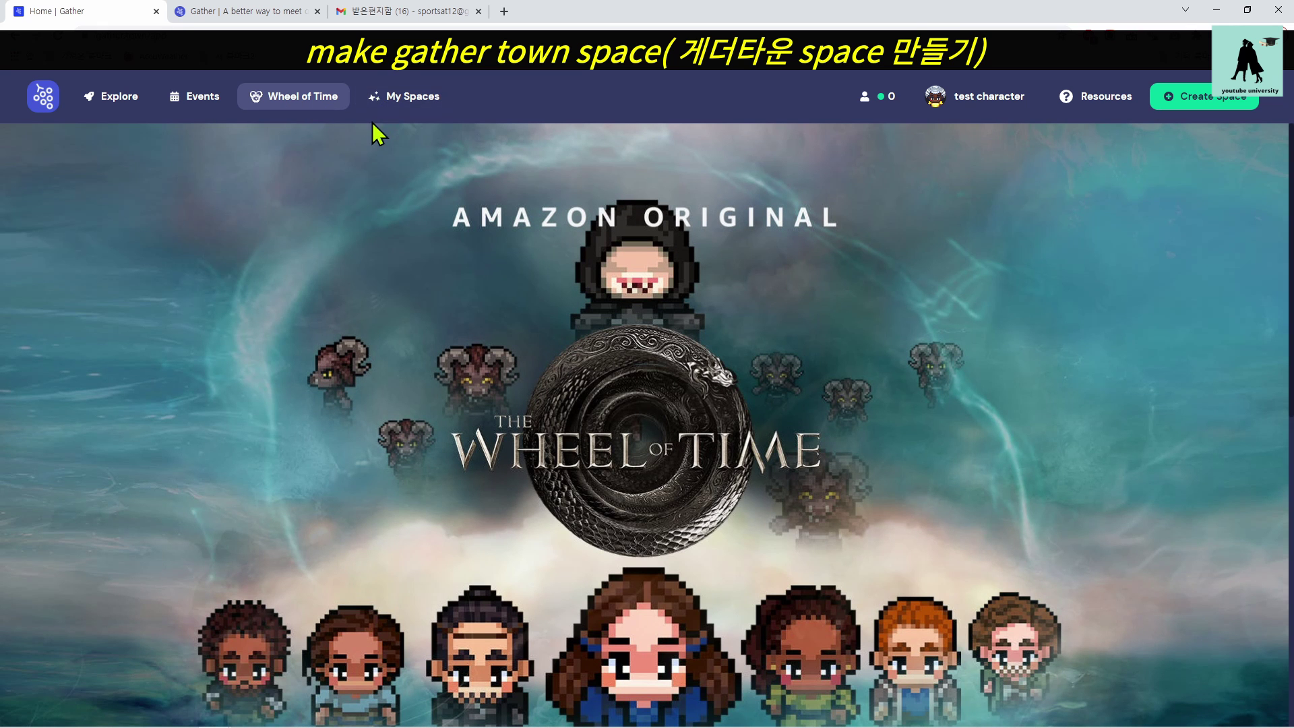
pyautogui.click(426, 99)
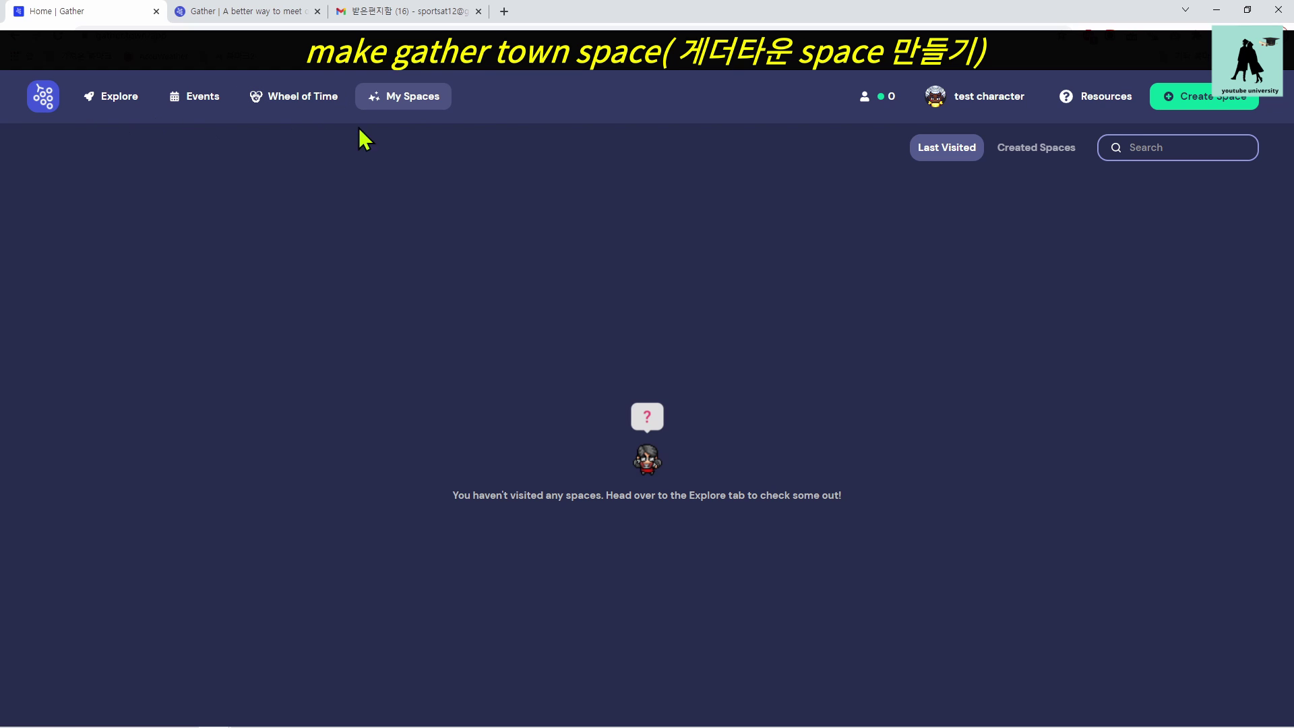
# Start creating a space from the Explore page with Places as the use case, and open the template selection.
pyautogui.click(108, 107)
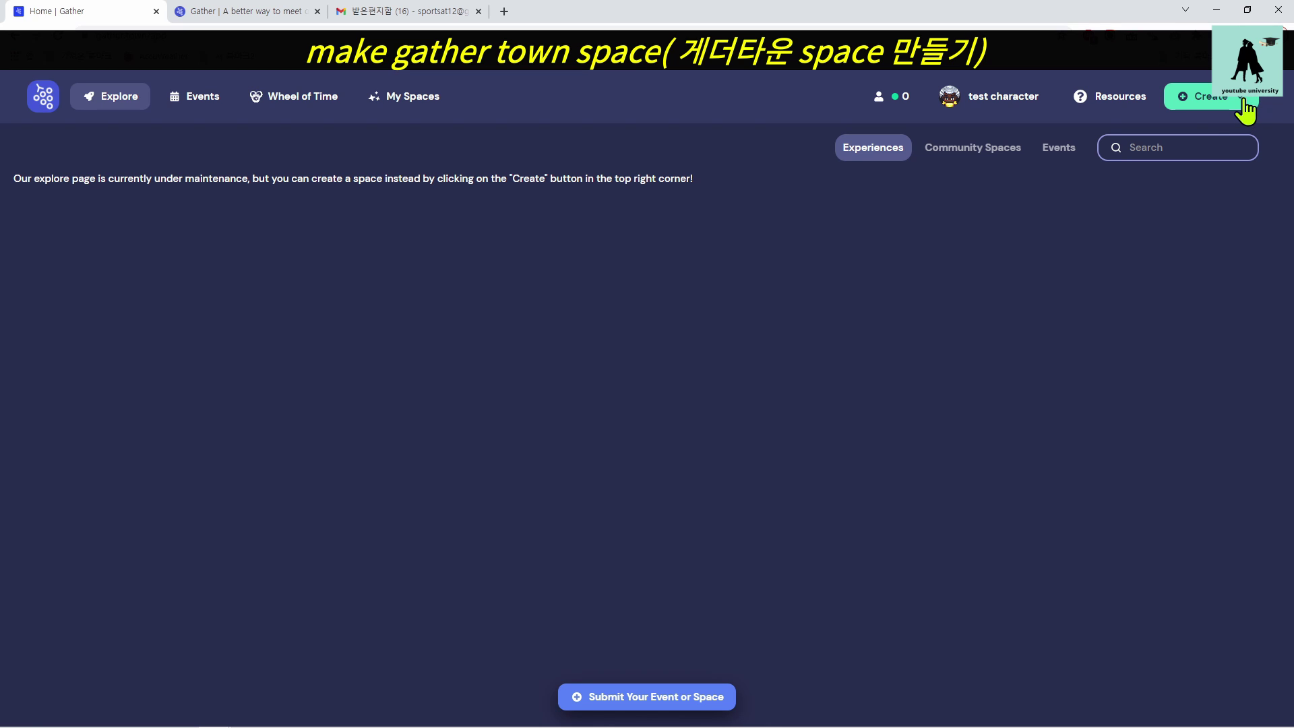
pyautogui.click(1208, 98)
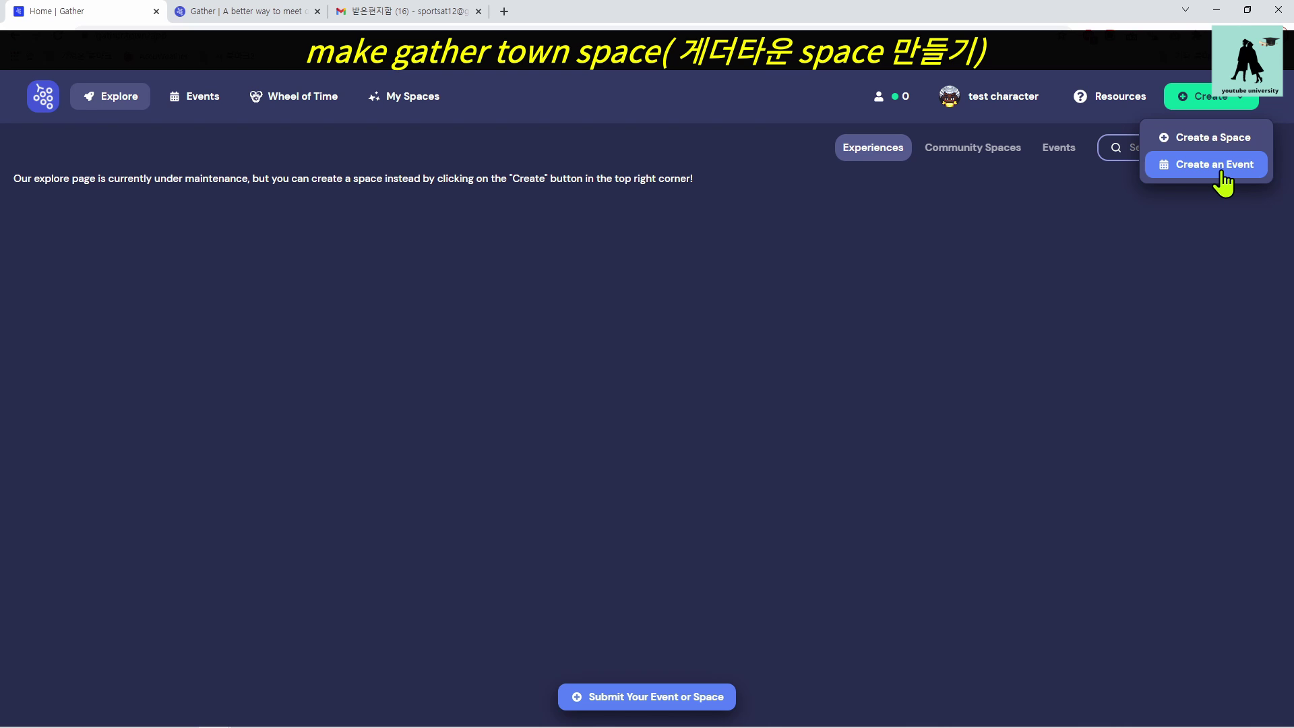
pyautogui.click(1202, 138)
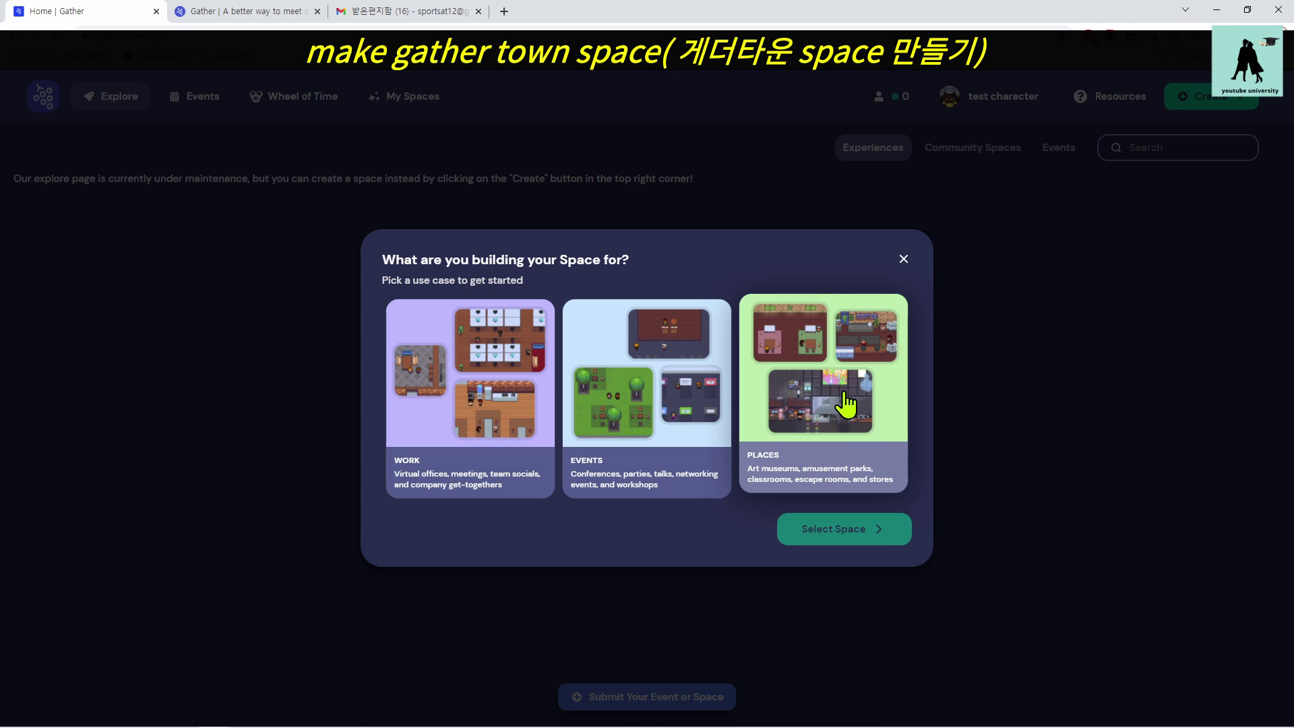
pyautogui.click(854, 435)
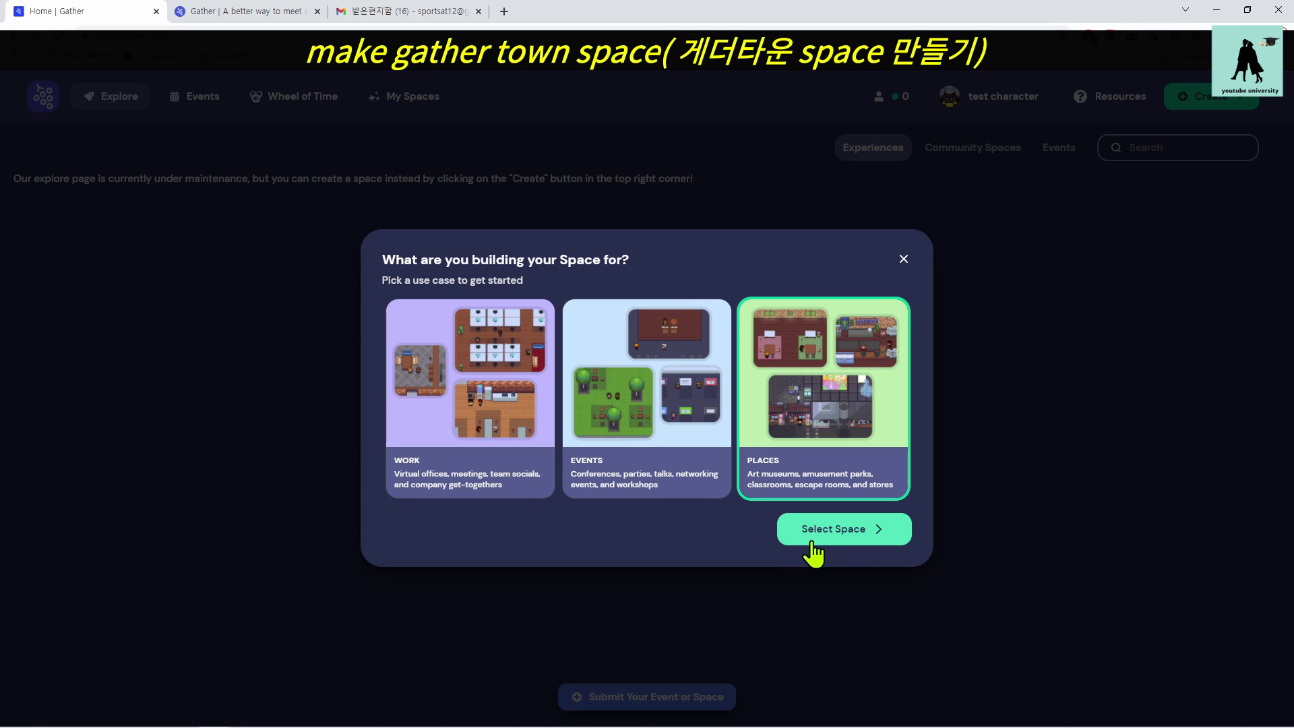
pyautogui.click(871, 538)
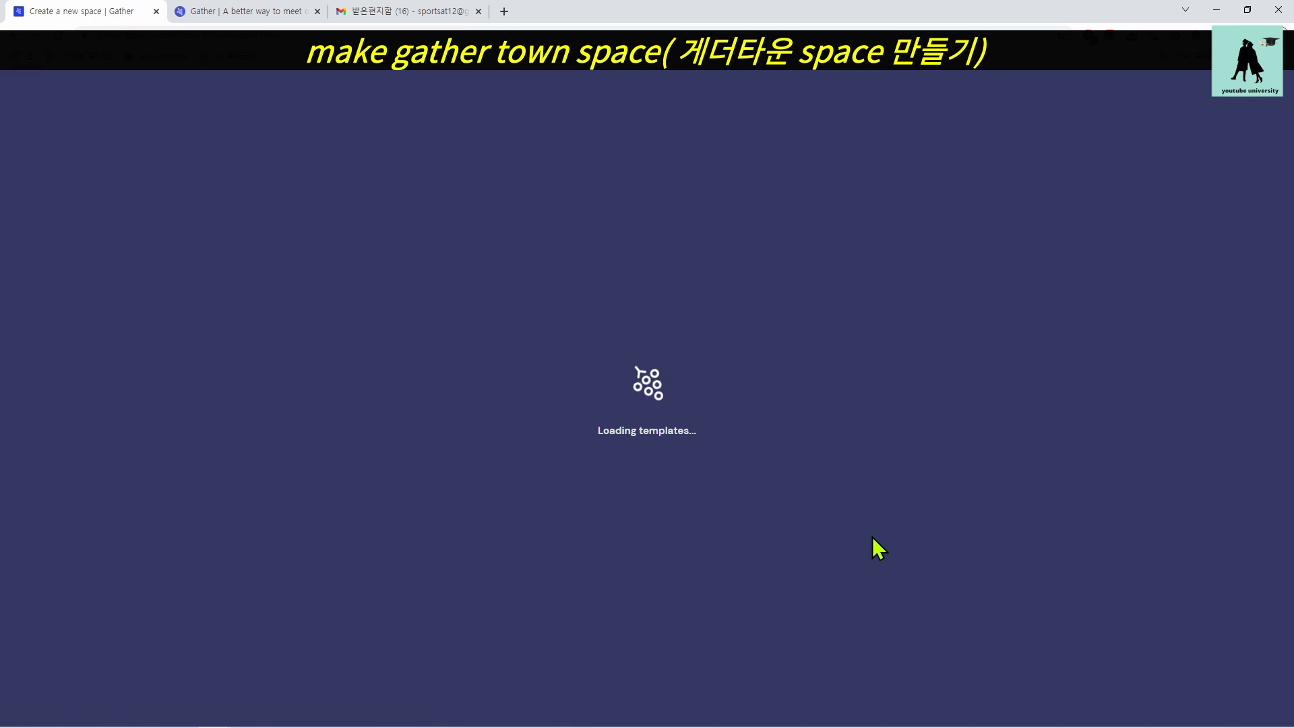
# Browse the Office templates for tiny teams and select the Tiny Office (Light) template.
pyautogui.scroll(-15, 906, 464)
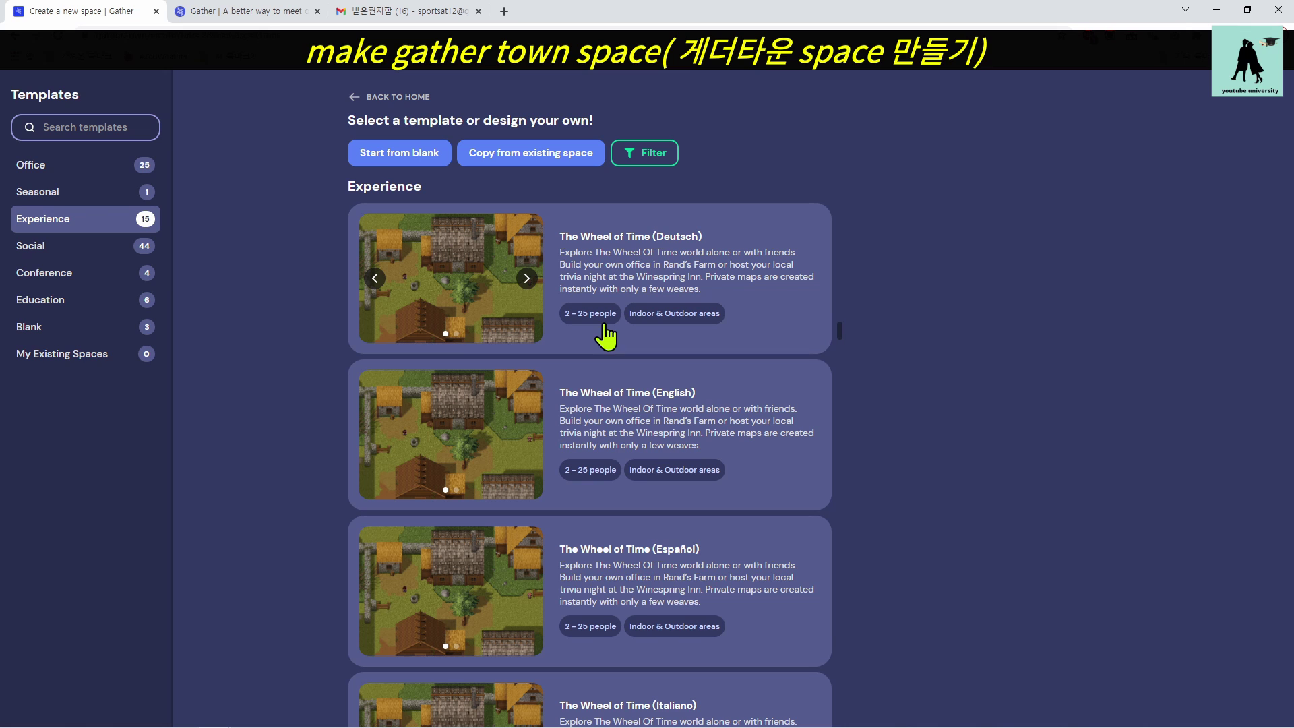
pyautogui.click(39, 171)
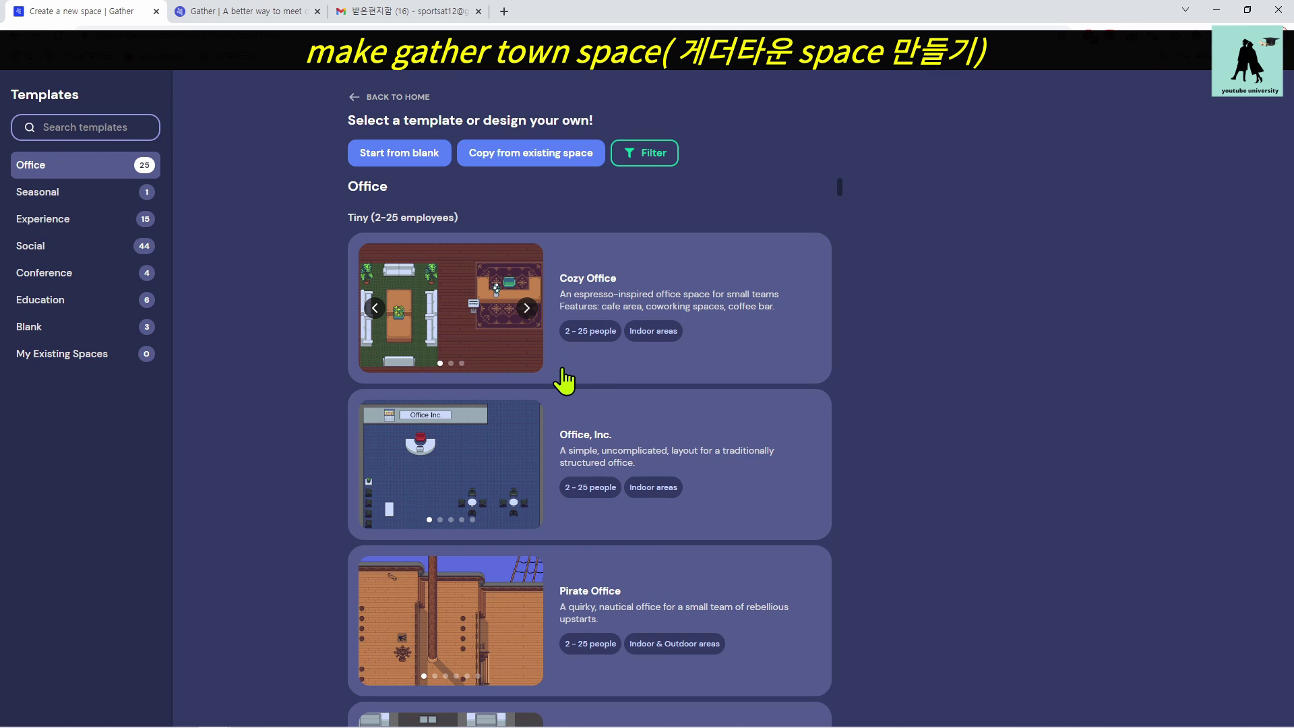
pyautogui.scroll(-6, 565, 381)
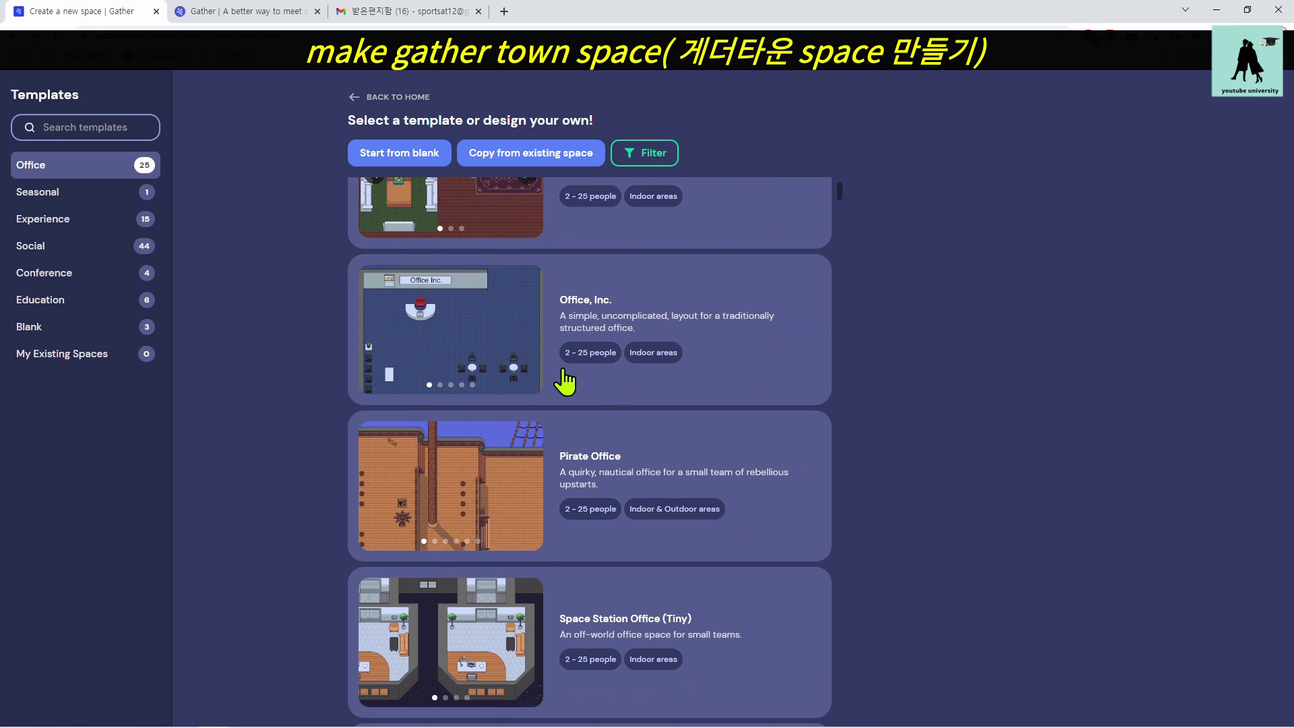
pyautogui.scroll(-1, 565, 381)
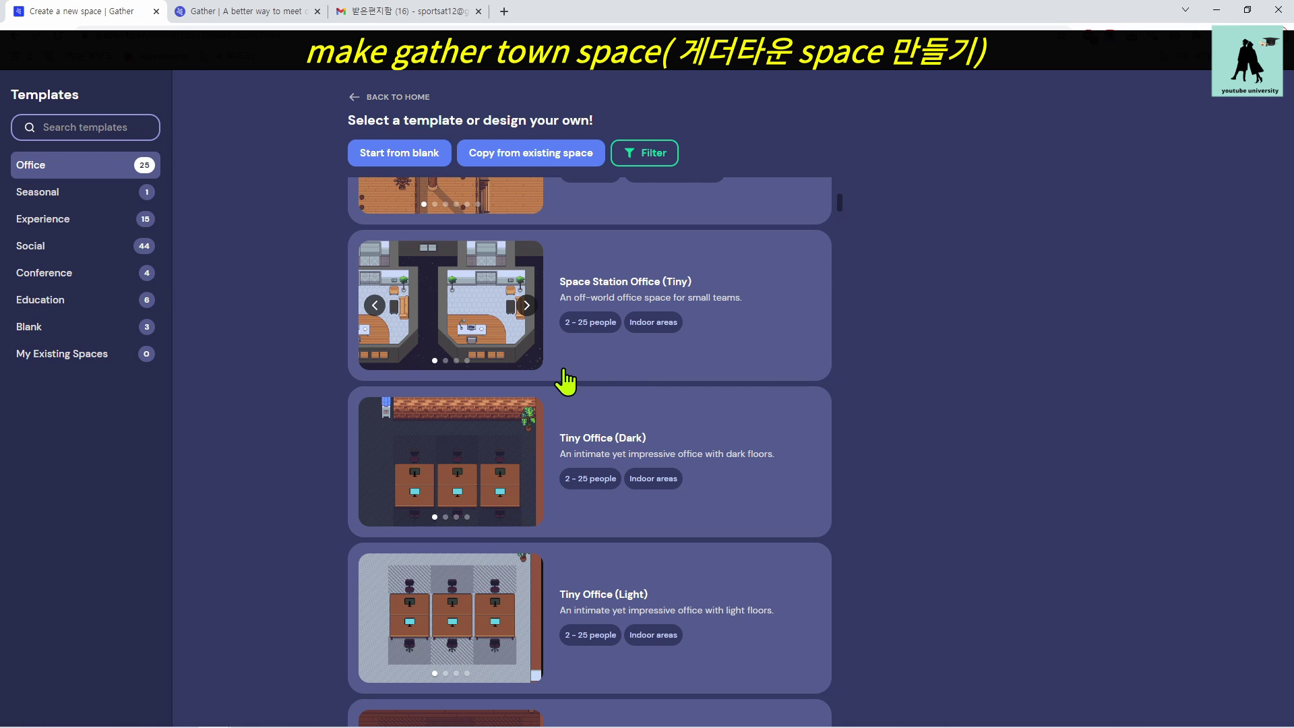
pyautogui.scroll(-2, 566, 383)
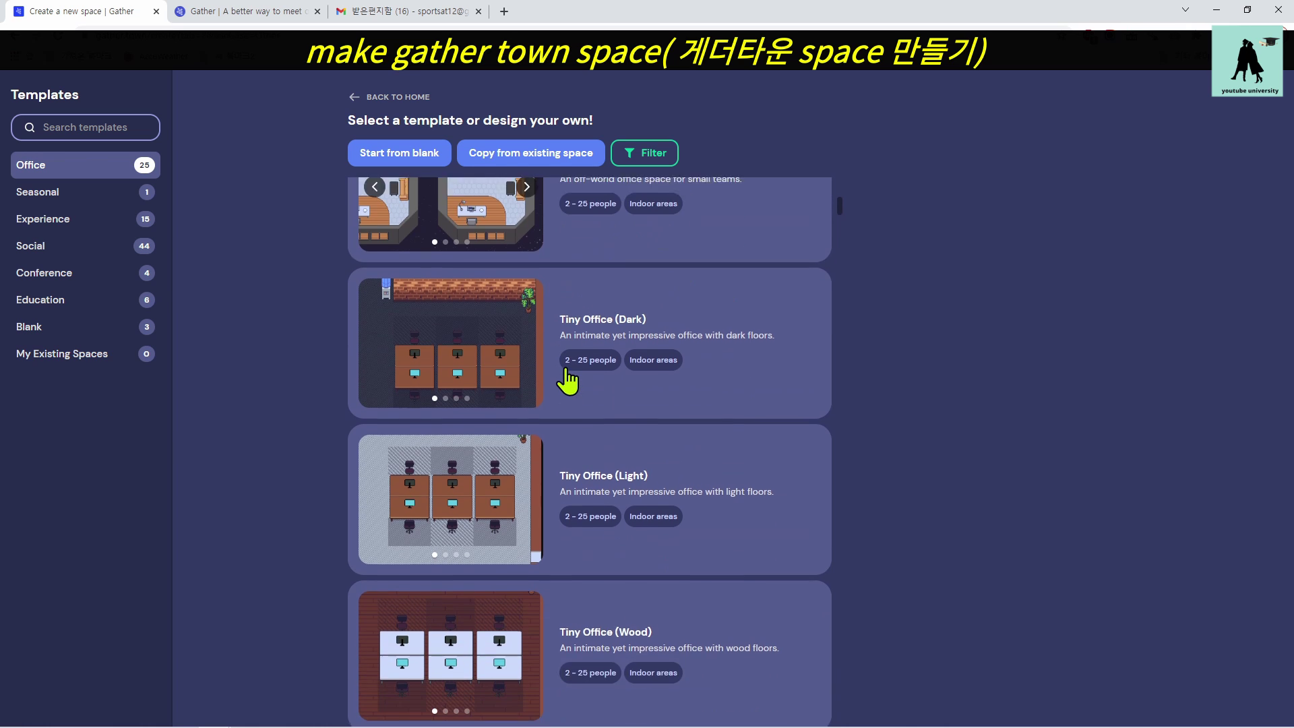
pyautogui.scroll(-1, 568, 384)
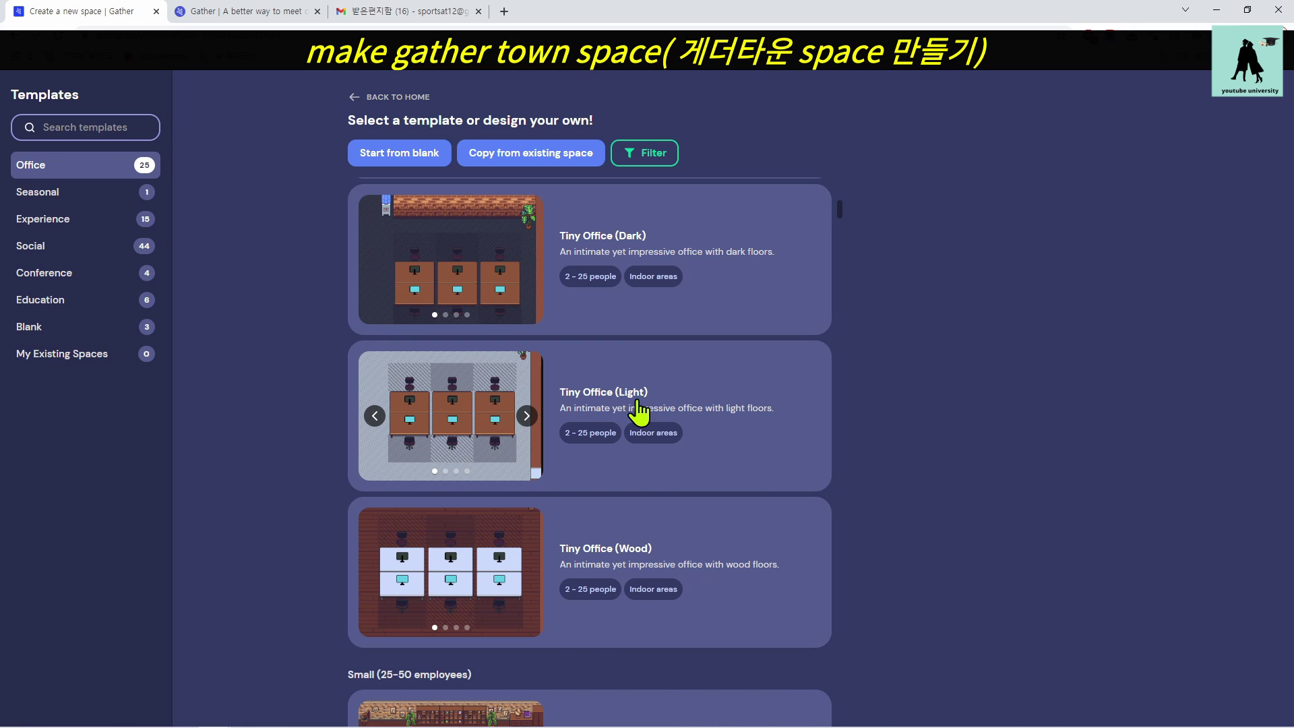
pyautogui.scroll(-1, 637, 412)
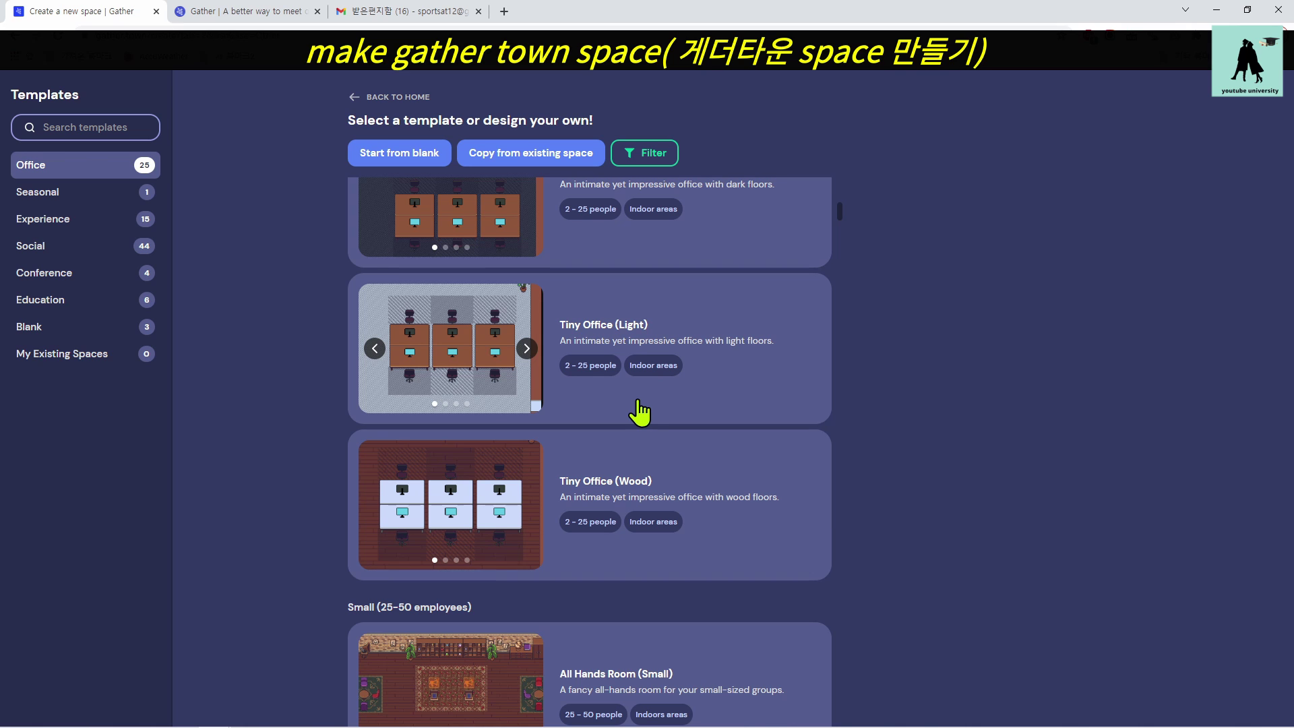
pyautogui.scroll(1, 639, 413)
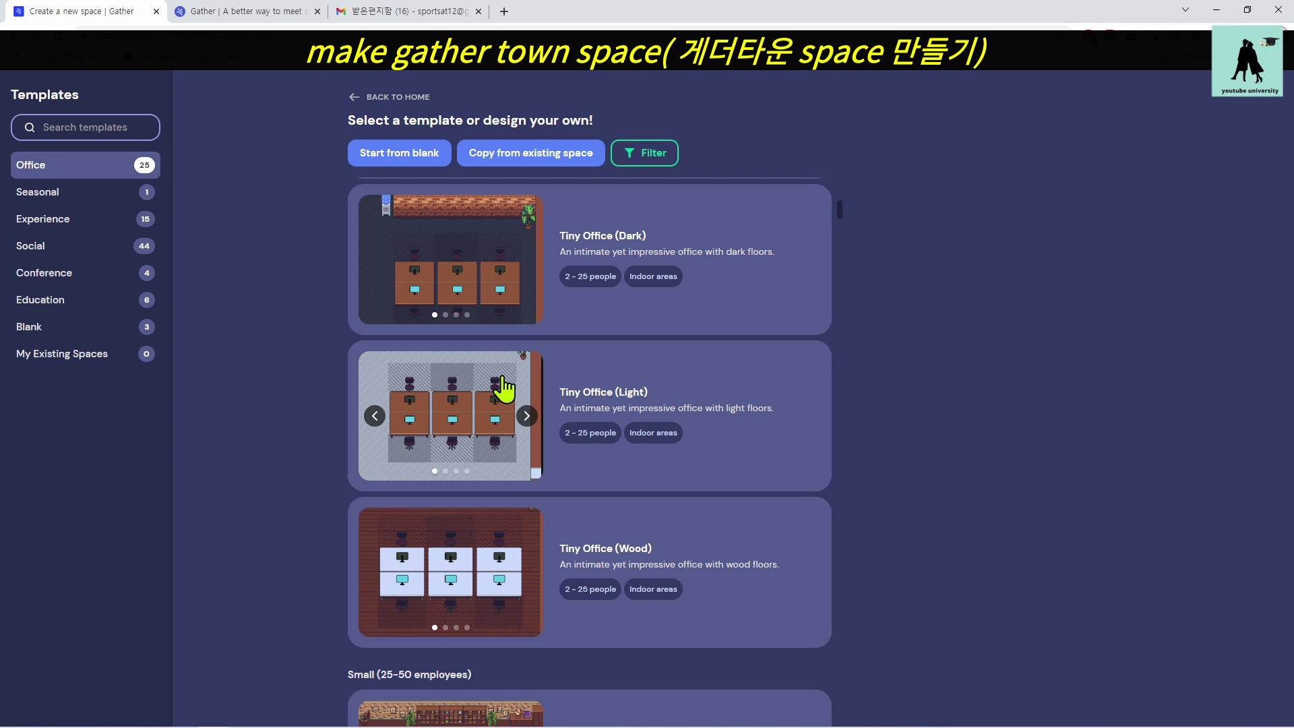
pyautogui.click(737, 389)
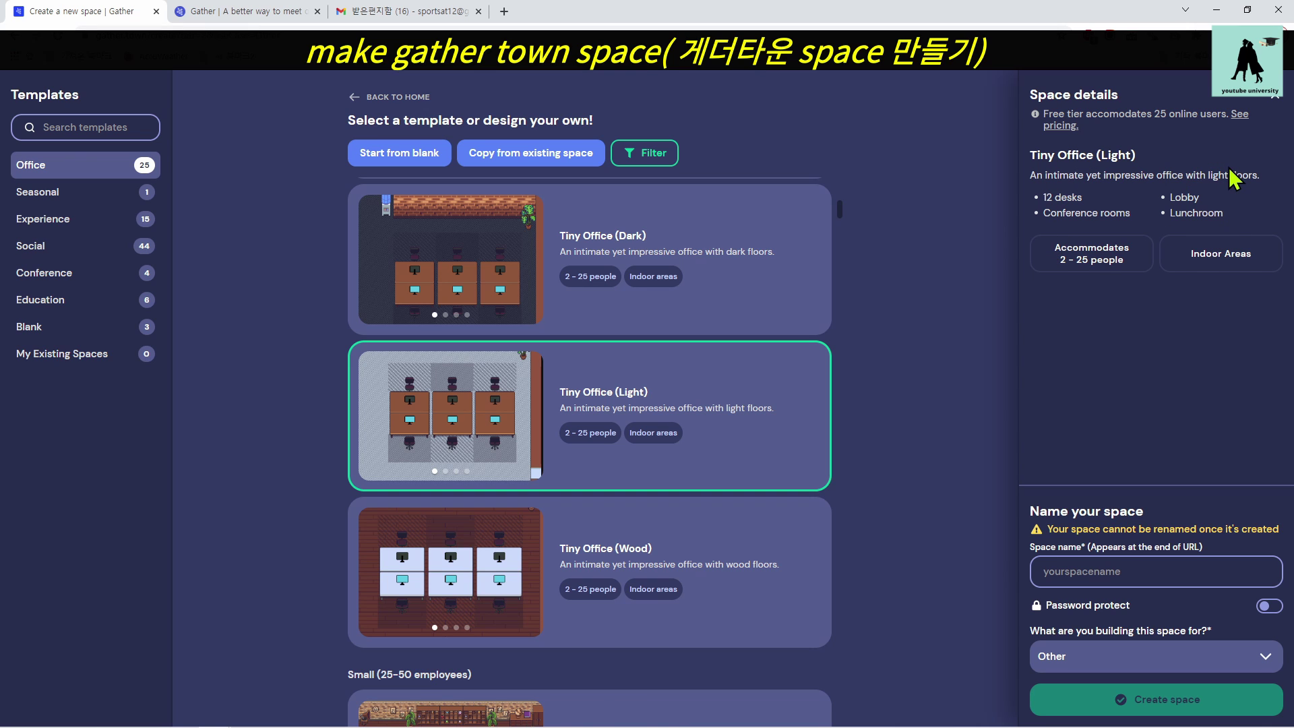
# Name the space "test name" and try its password protection option, leaving it off.
pyautogui.moveTo(802, 418)
pyautogui.click(1118, 577)
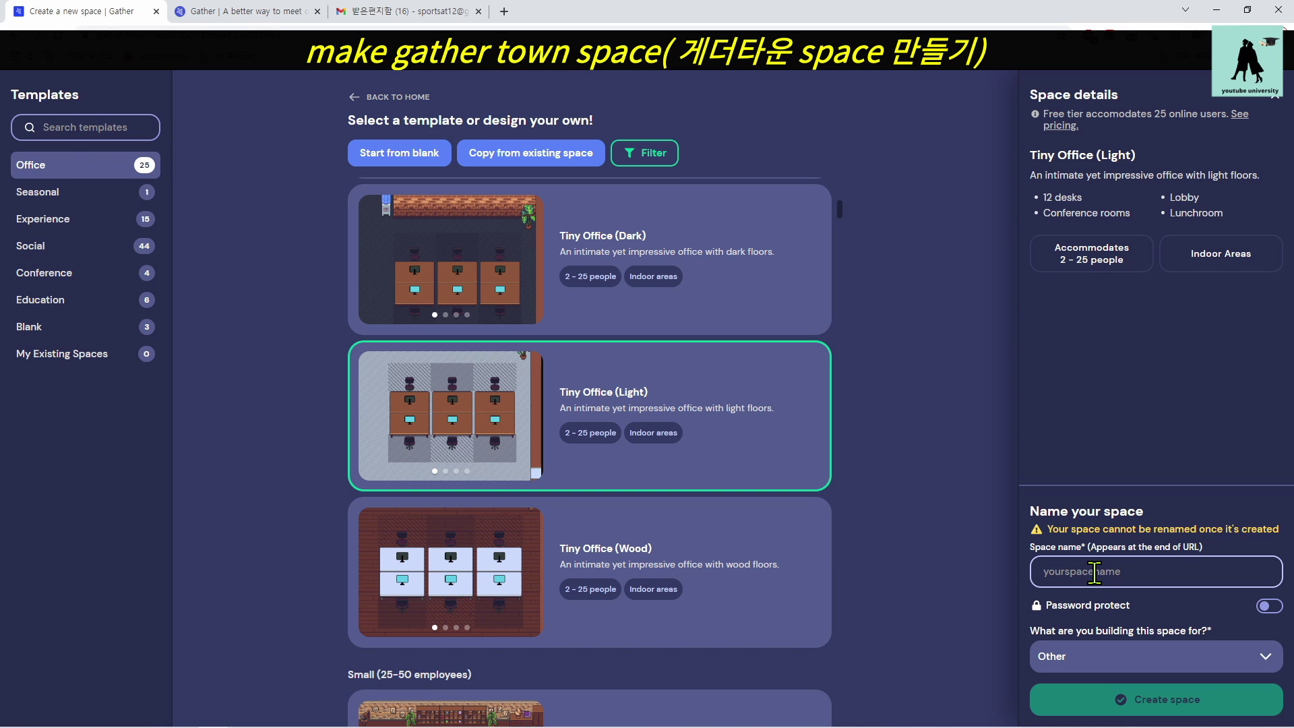
pyautogui.click(1097, 572)
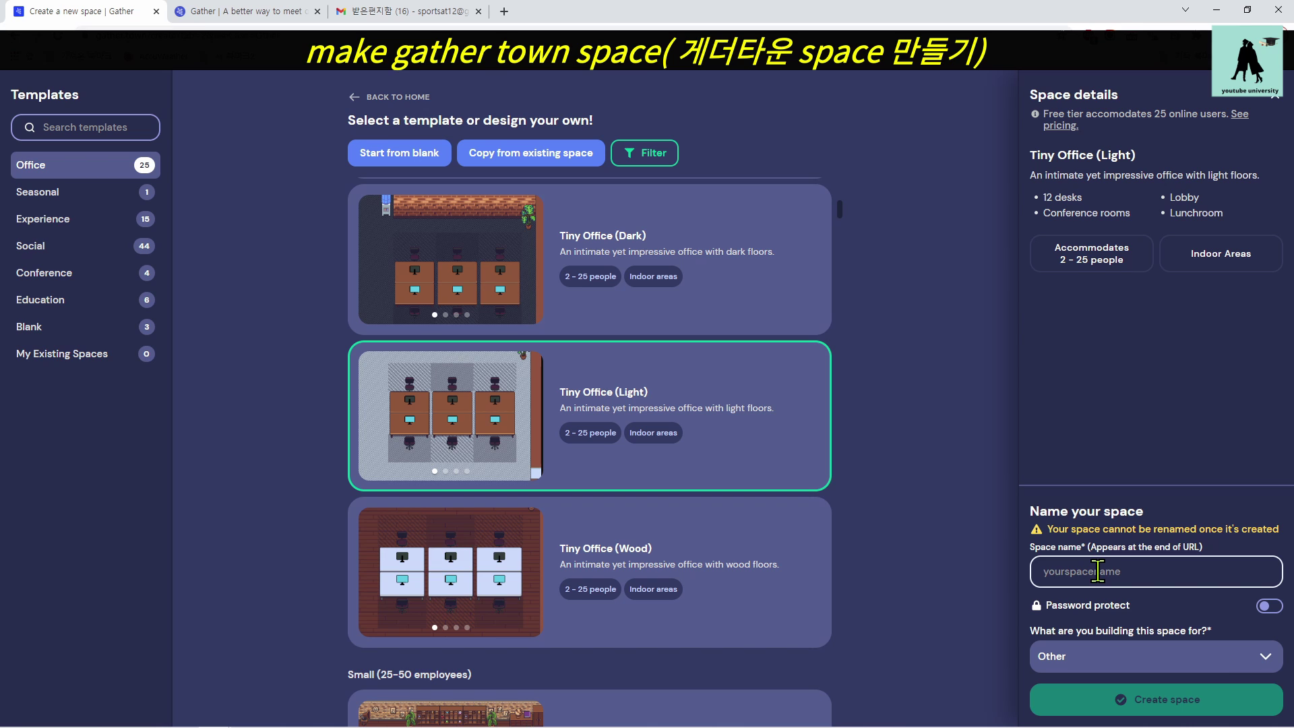
pyautogui.write('test')
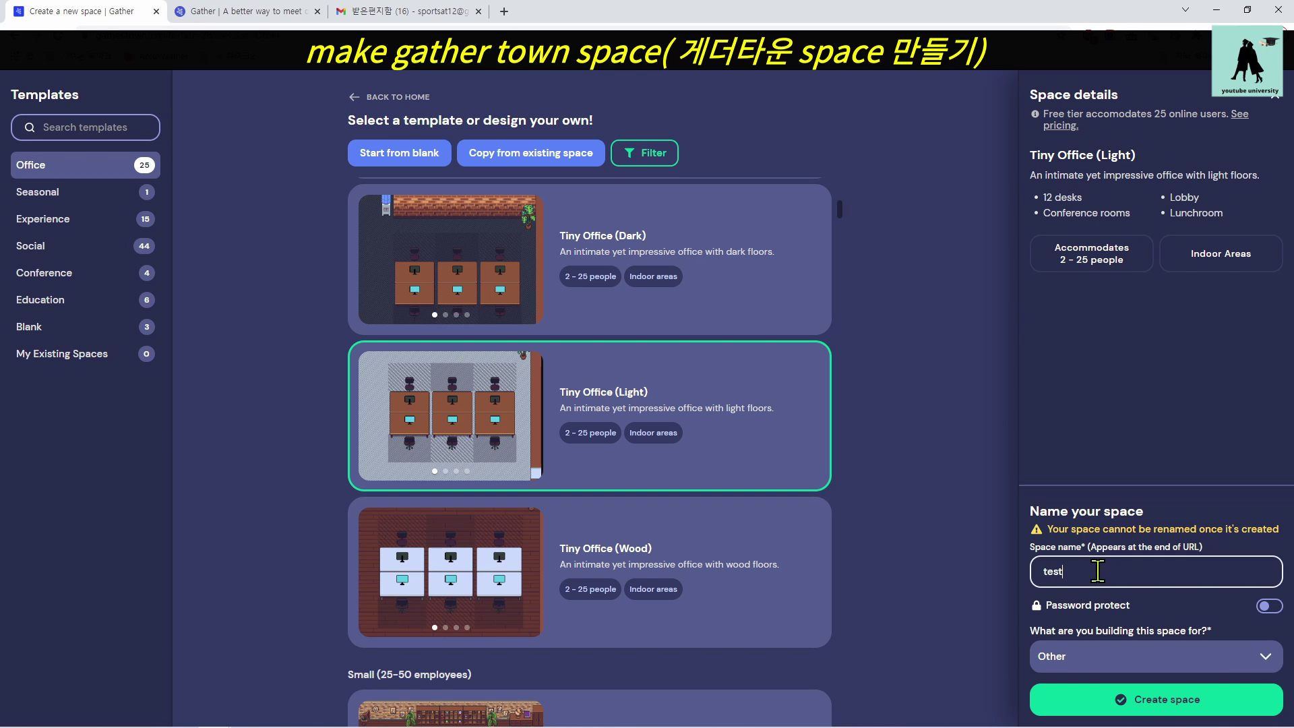
pyautogui.write(' name')
pyautogui.click(1279, 624)
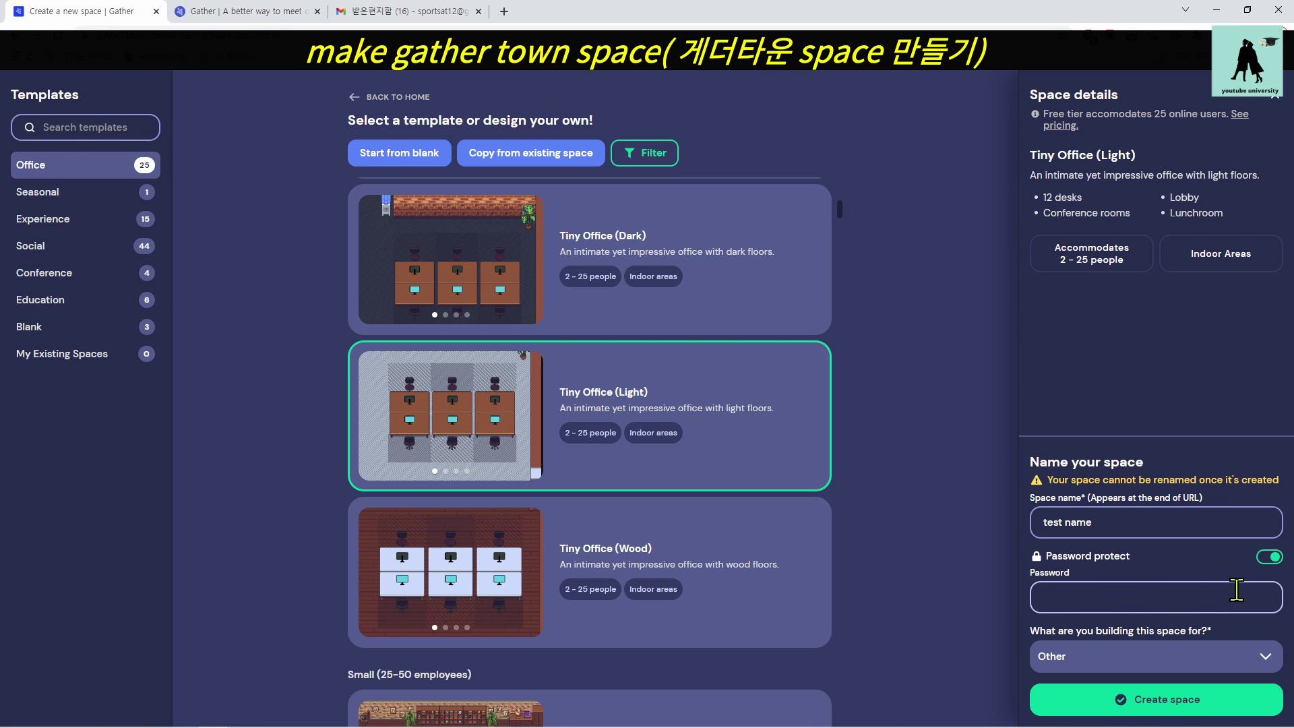
pyautogui.click(1265, 560)
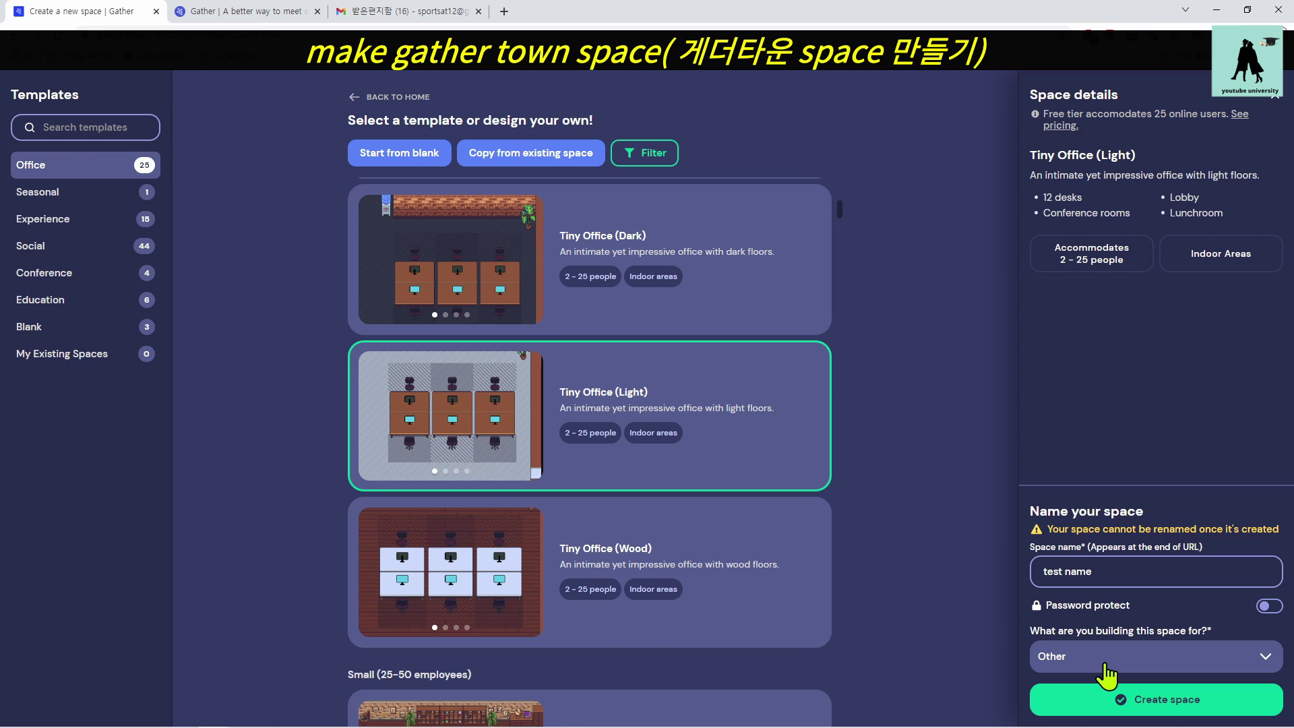
# Set the space's purpose to Remote Office and create the space.
pyautogui.click(1265, 660)
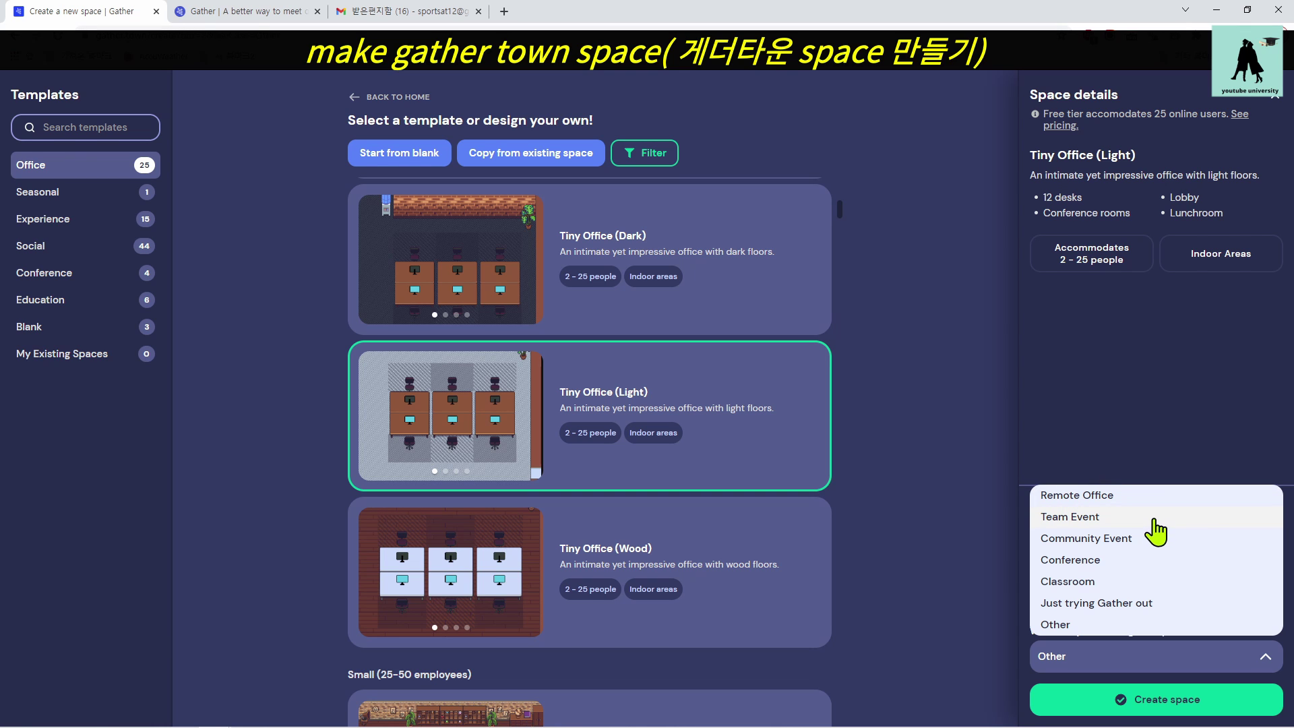
pyautogui.click(1099, 499)
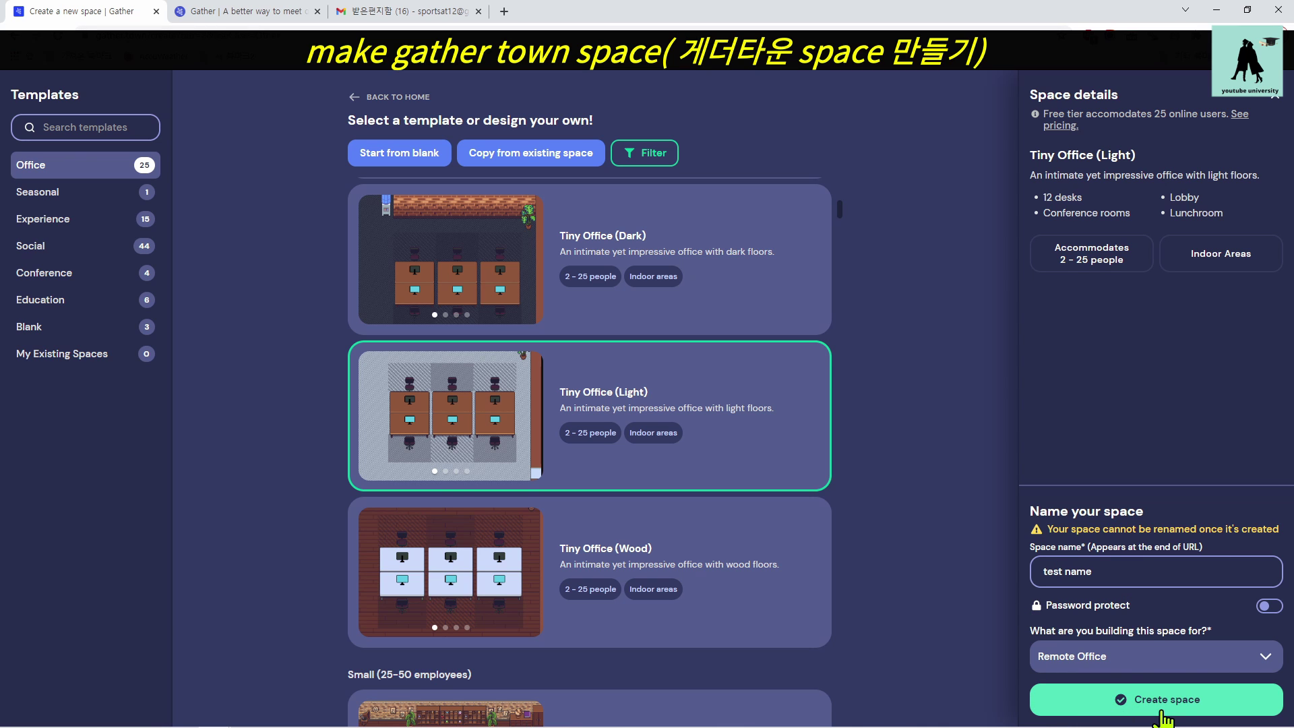
pyautogui.click(1244, 704)
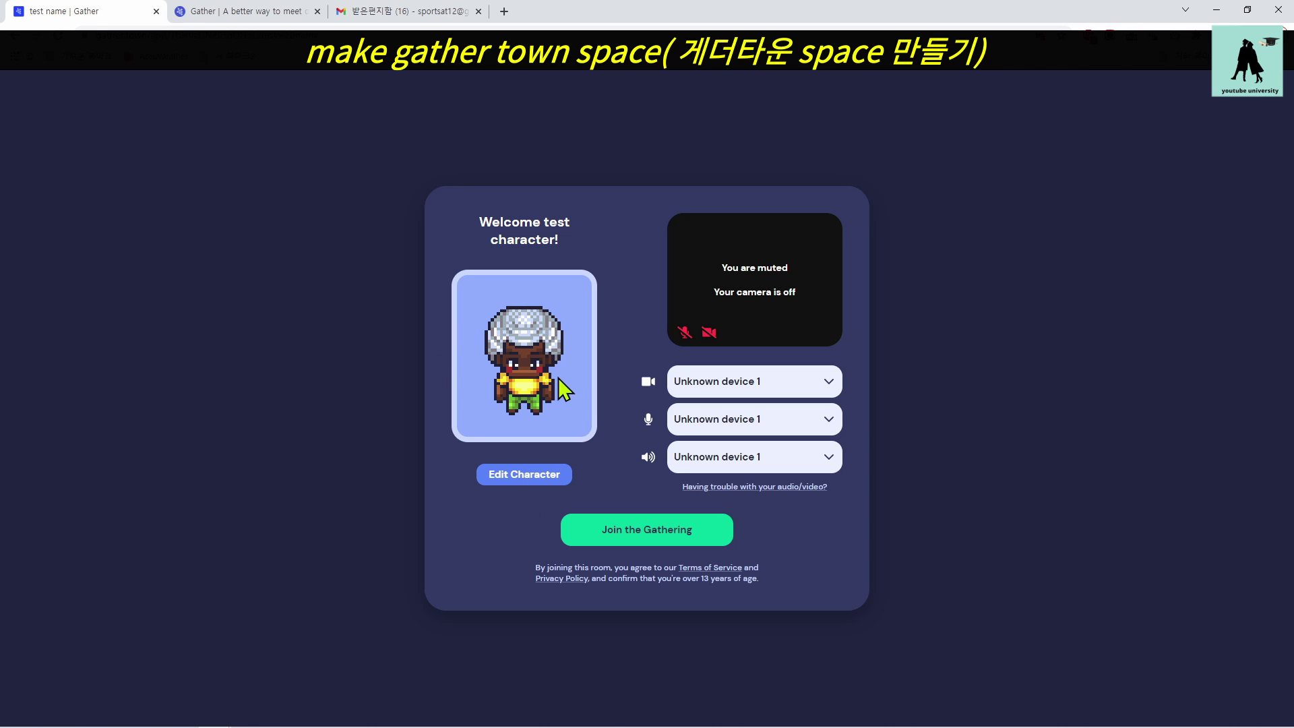
# Check the avatar editor and the camera and microphone device choices without changing them, and join the gathering.
pyautogui.click(532, 480)
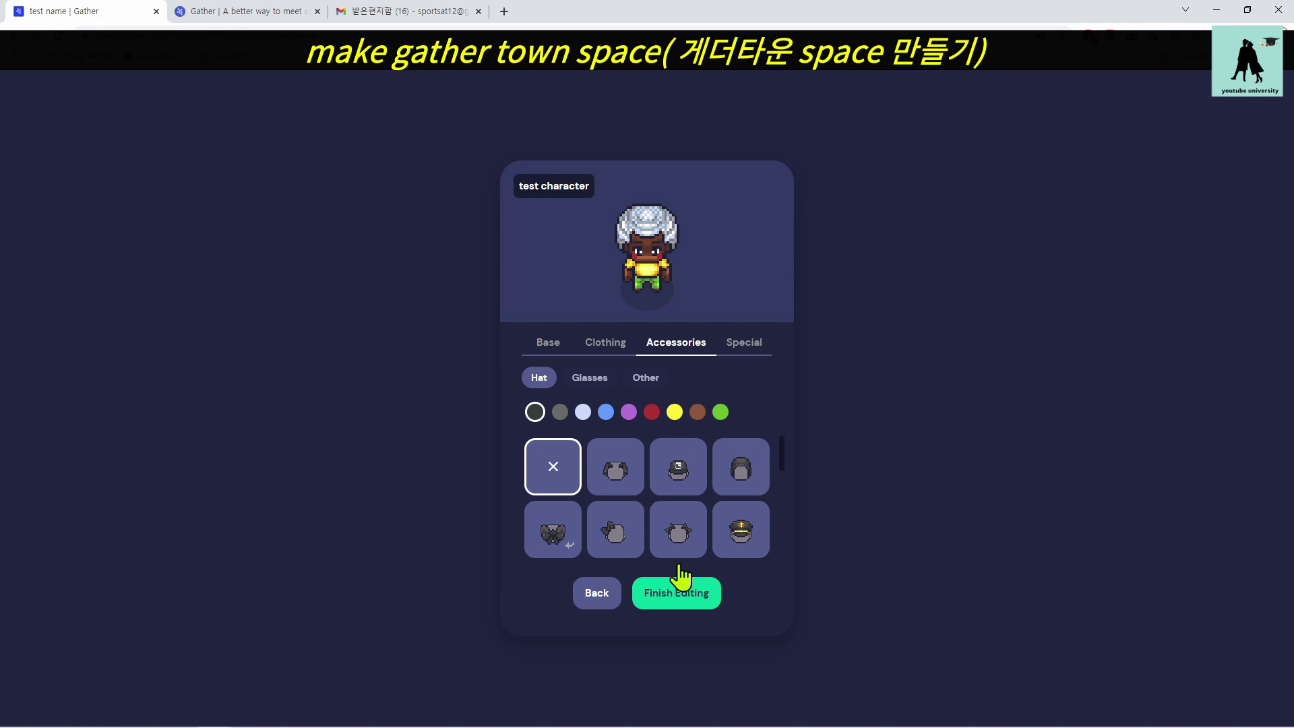
pyautogui.click(606, 605)
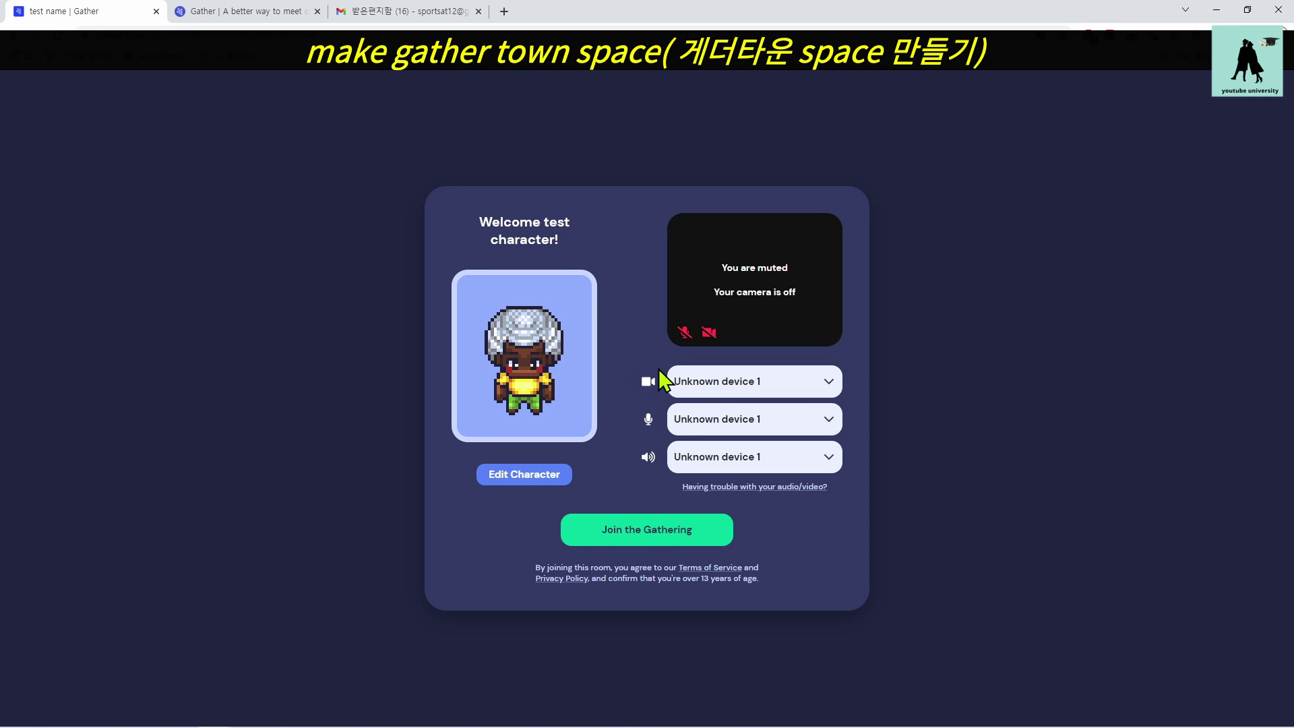
pyautogui.click(828, 384)
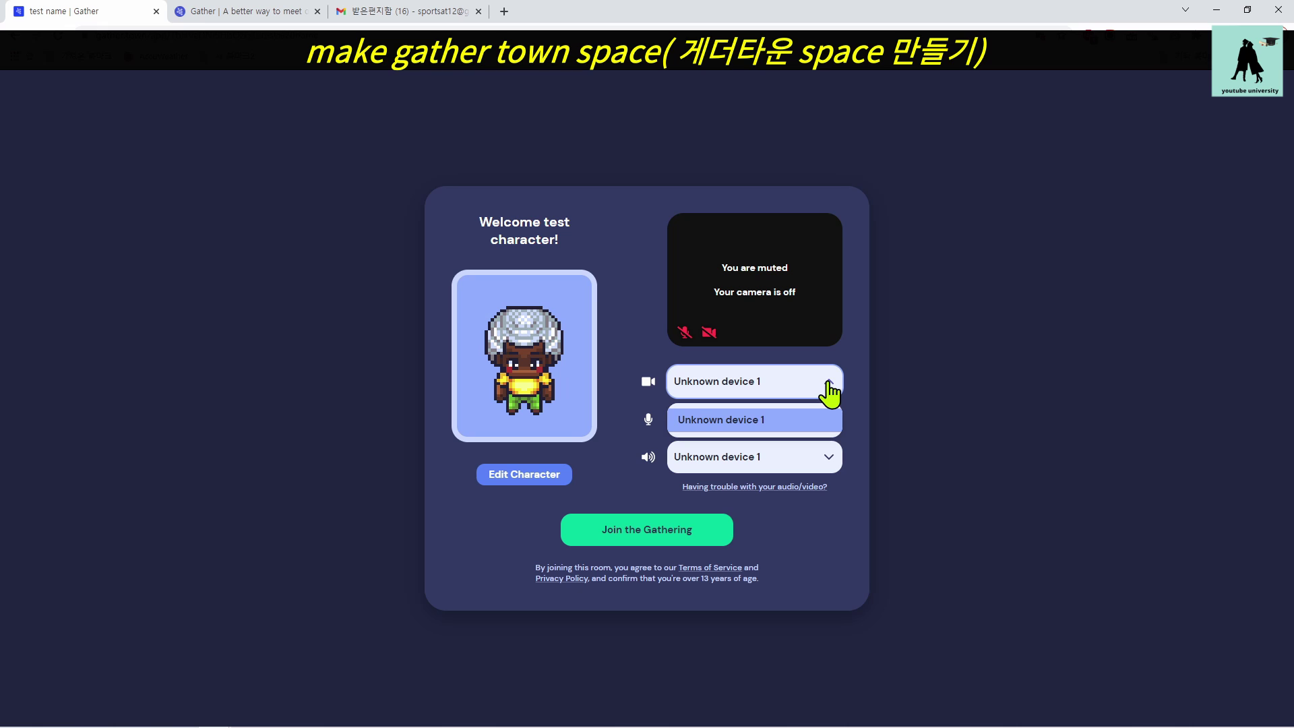
pyautogui.click(828, 382)
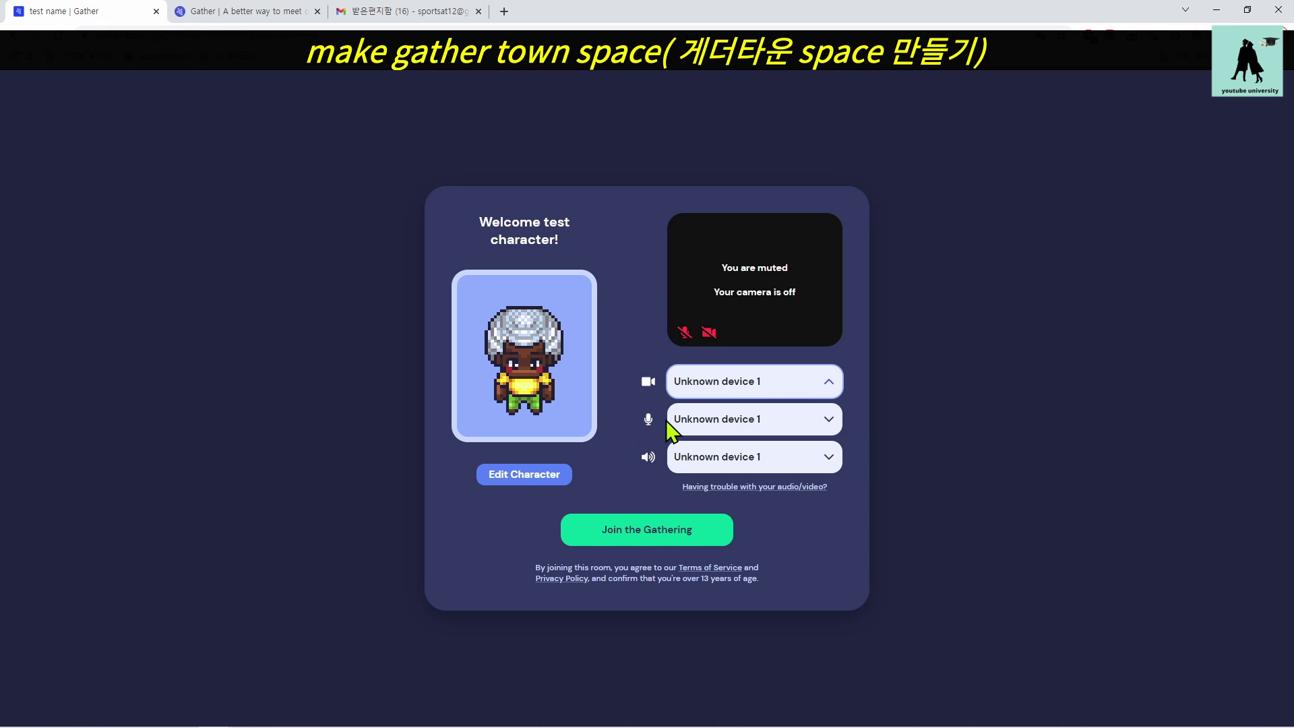
pyautogui.click(830, 425)
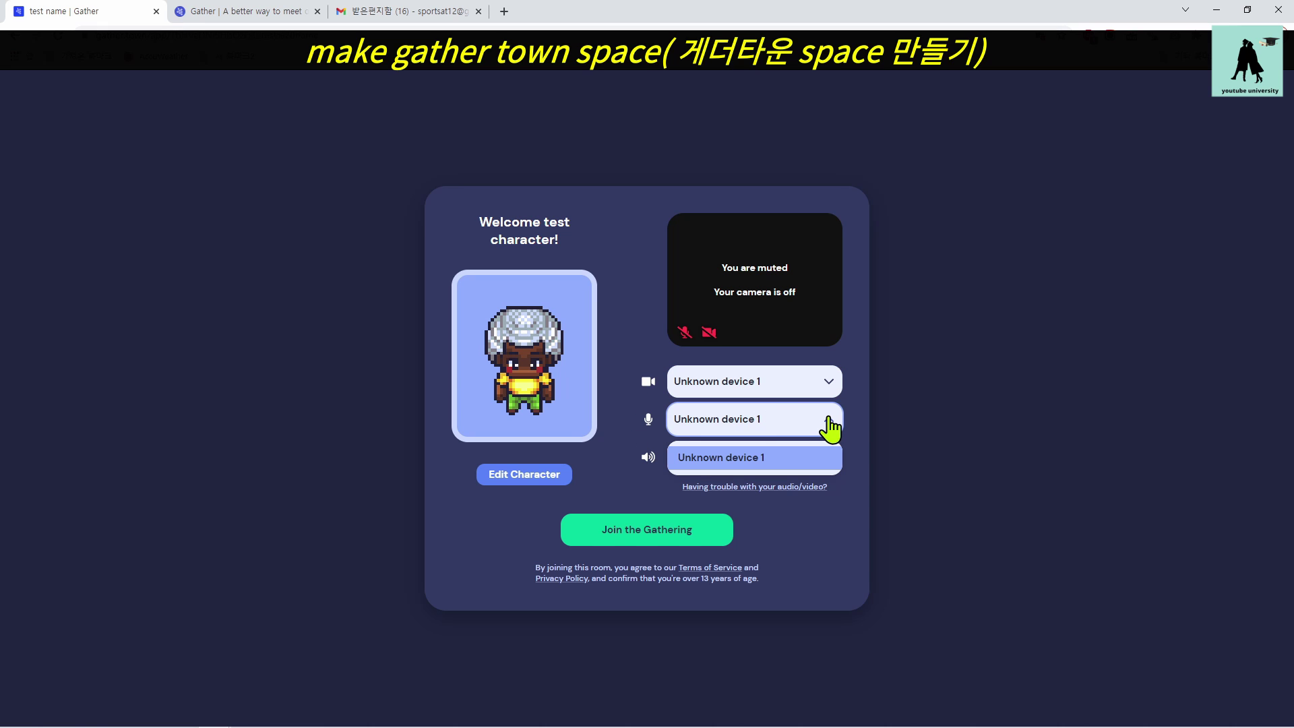
pyautogui.click(830, 425)
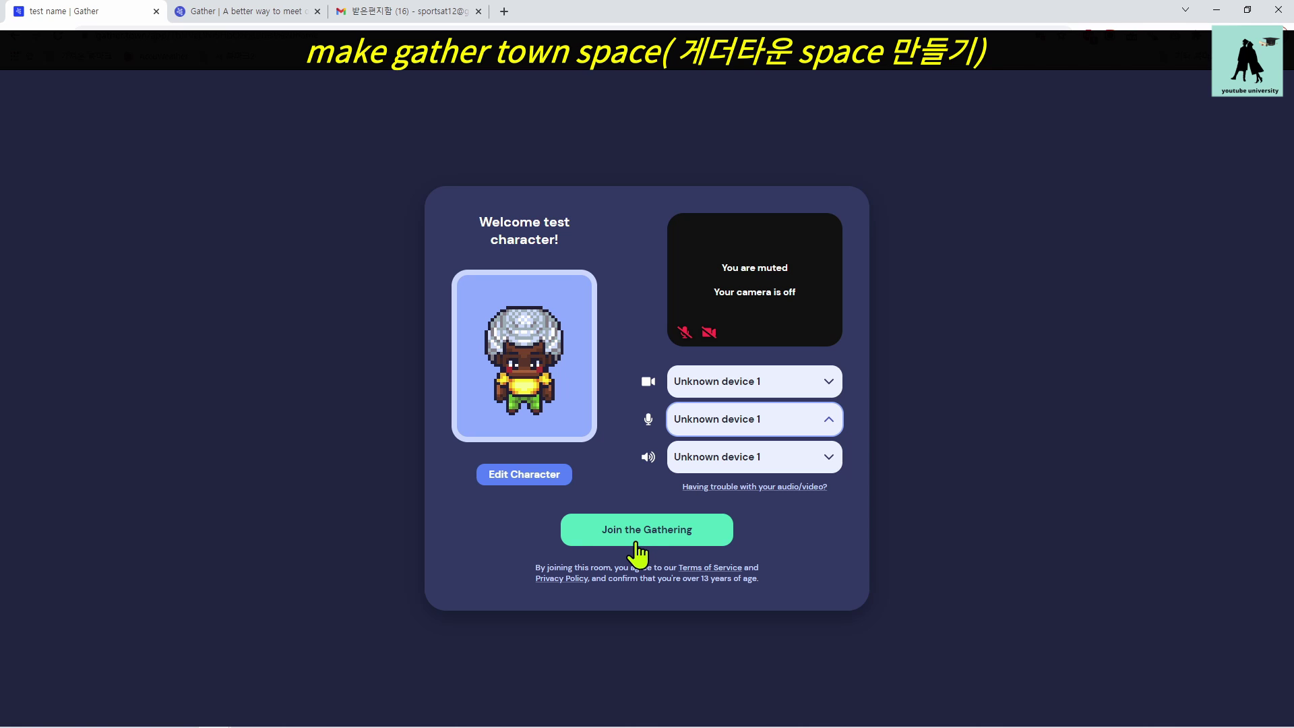
pyautogui.click(719, 539)
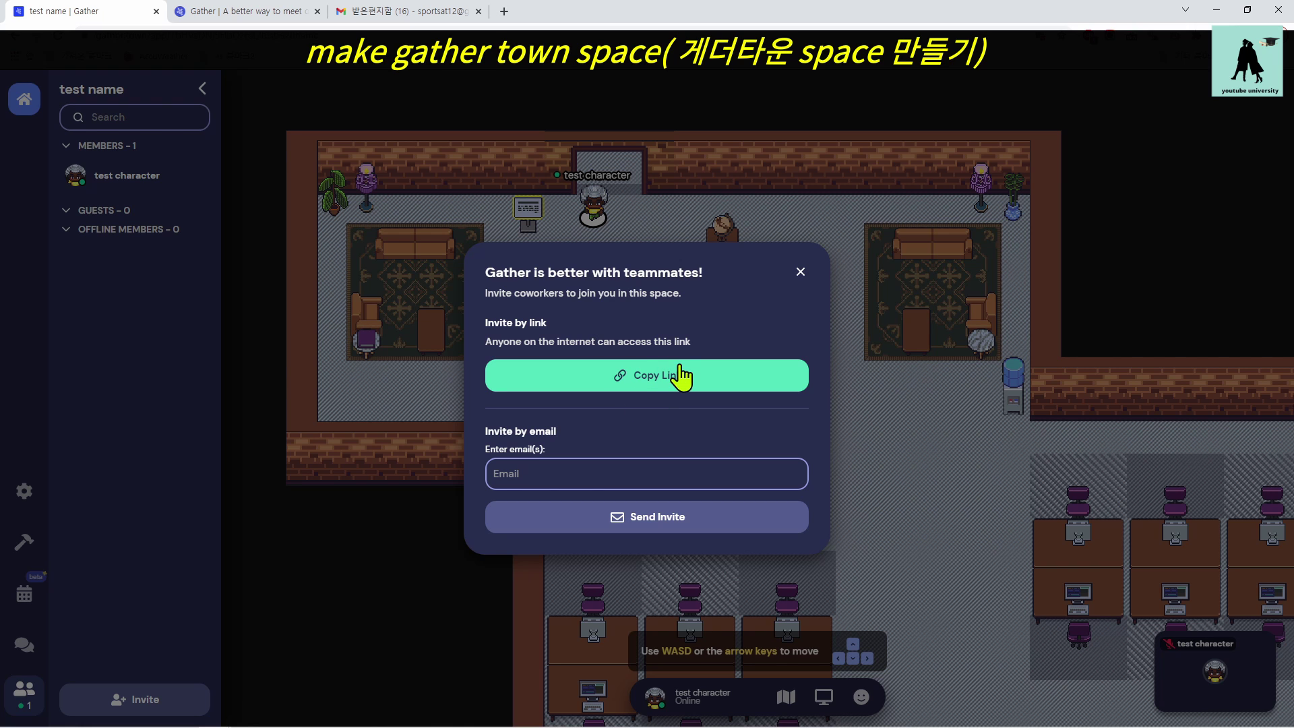
# Copy the space's invite link and close the teammate invitation dialog without entering an email address.
pyautogui.click(601, 382)
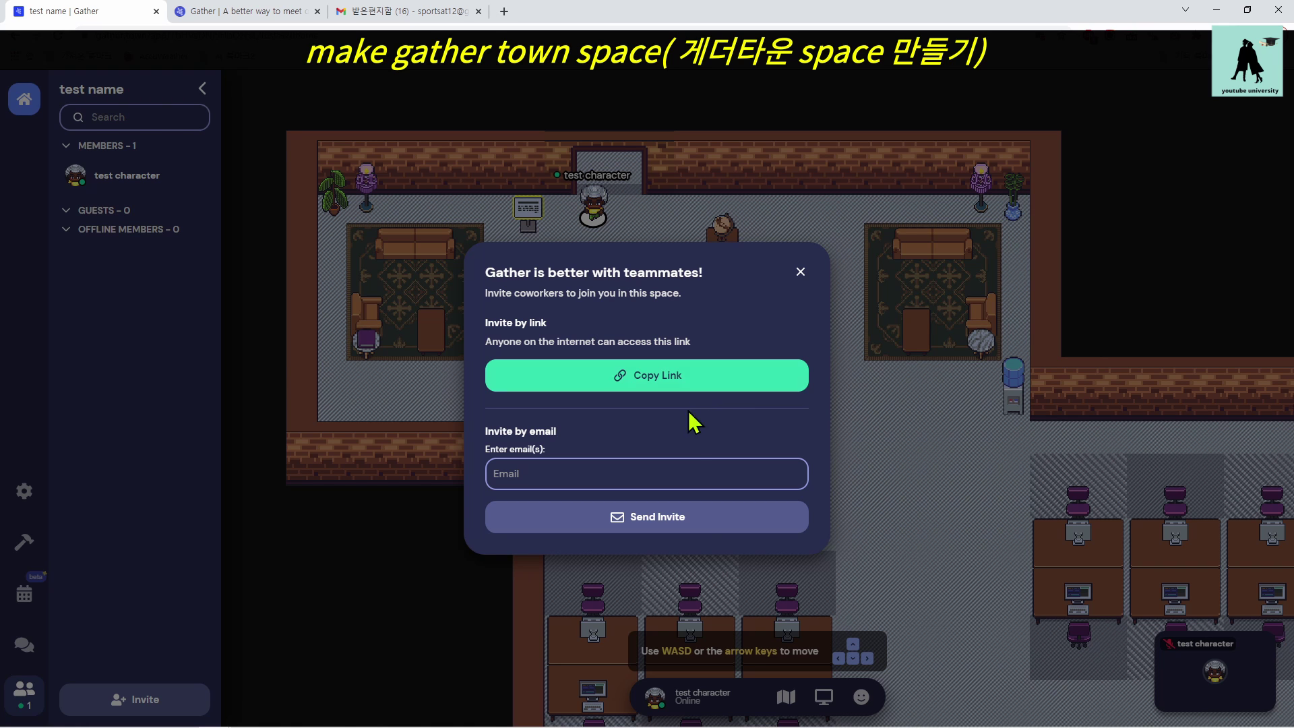
pyautogui.click(681, 518)
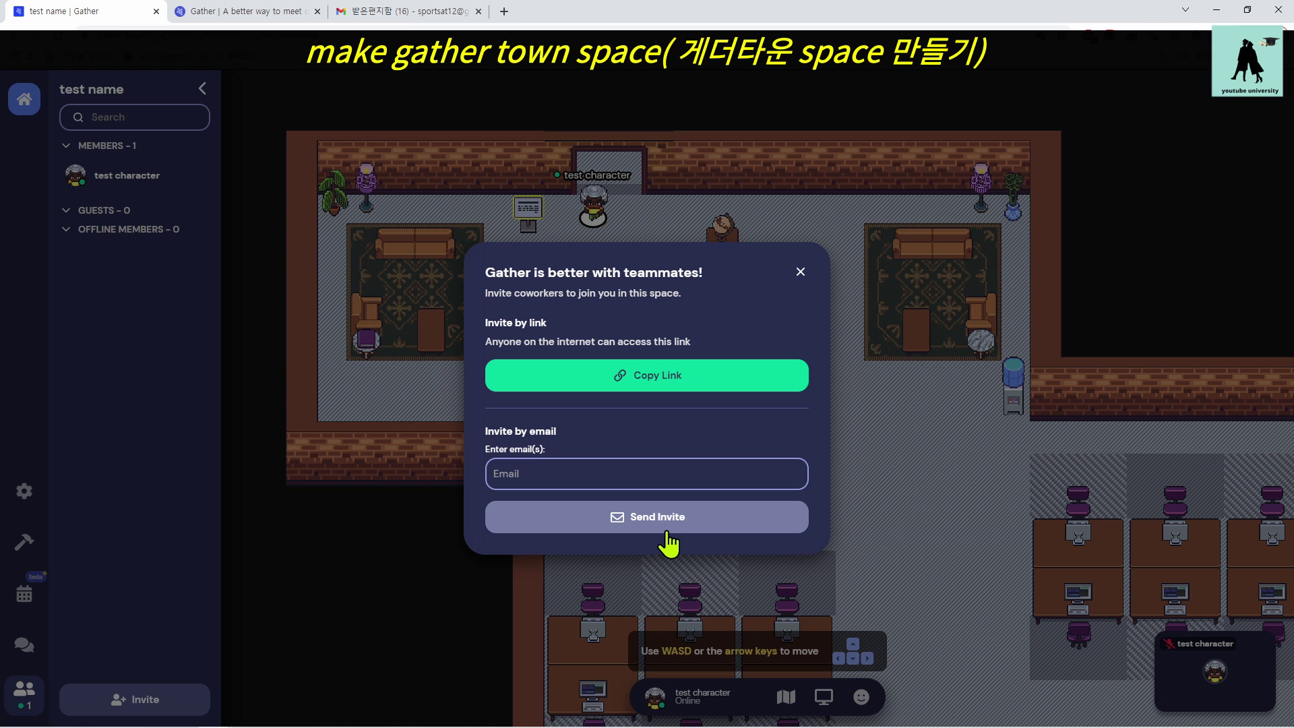
pyautogui.click(801, 272)
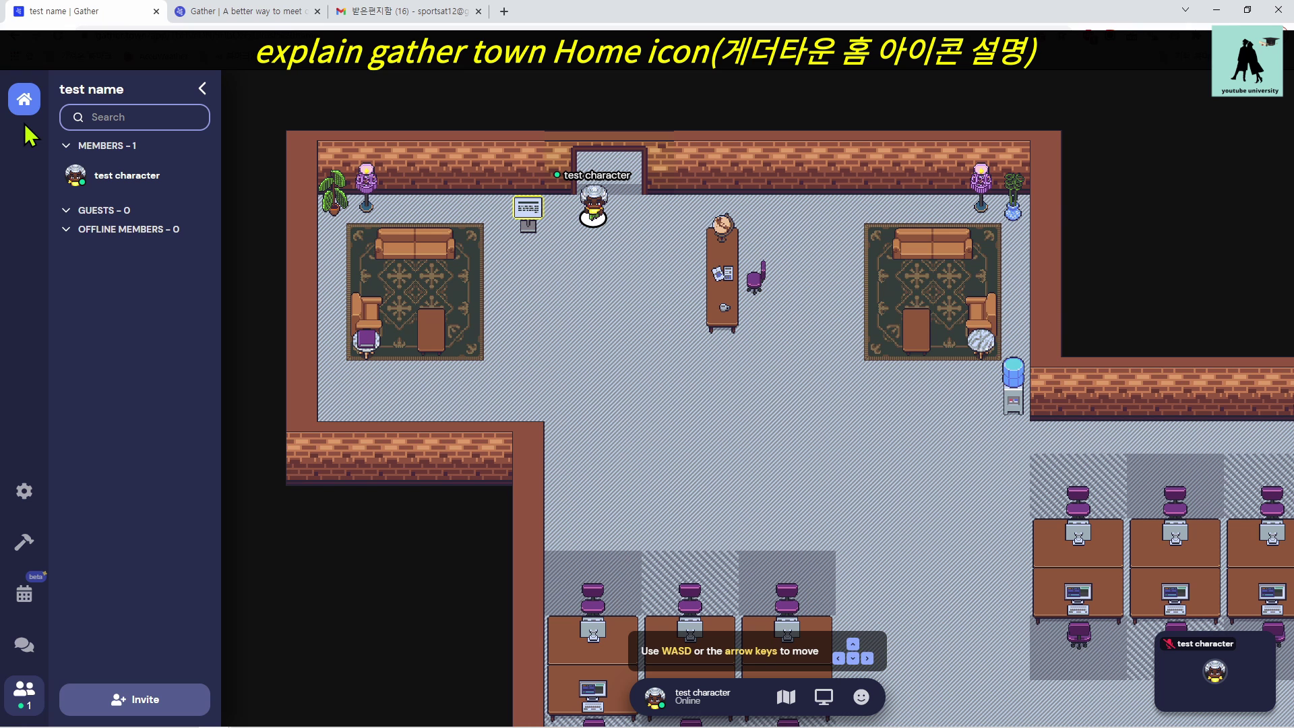
# View the space's Admin Controls with its Space Preferences, and close the settings.
pyautogui.click(25, 102)
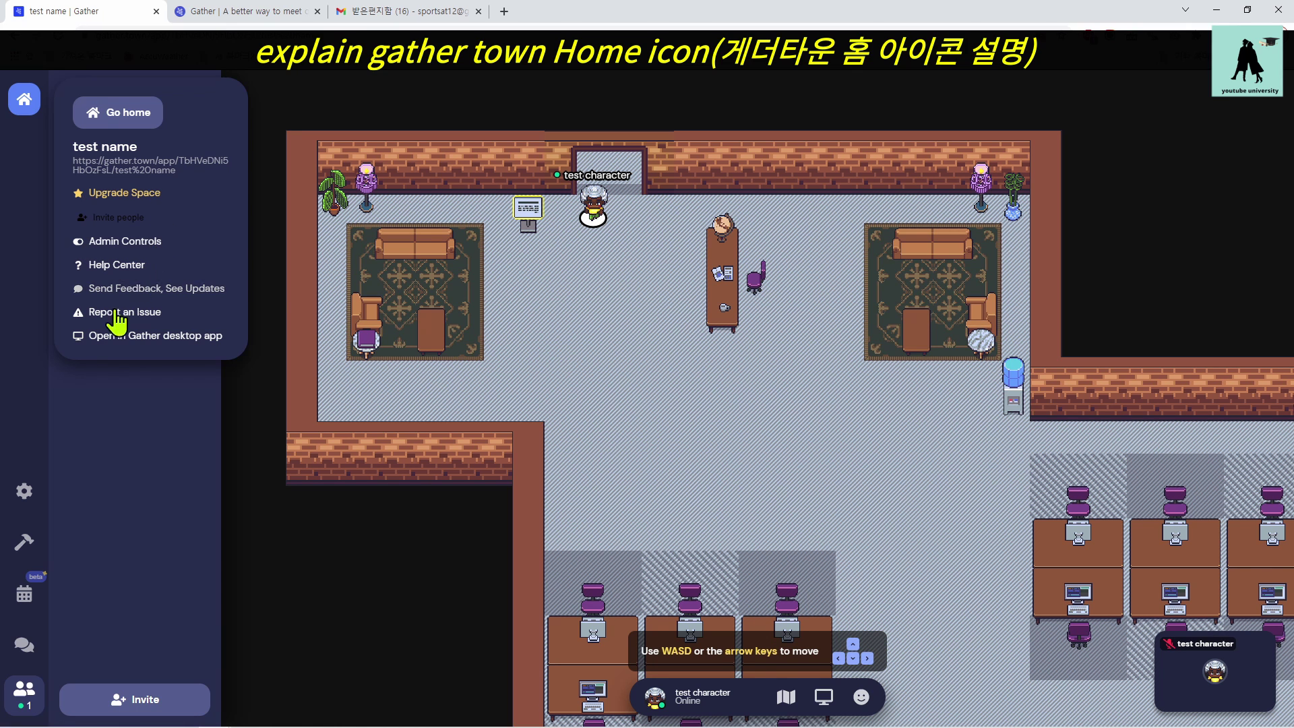
pyautogui.click(156, 248)
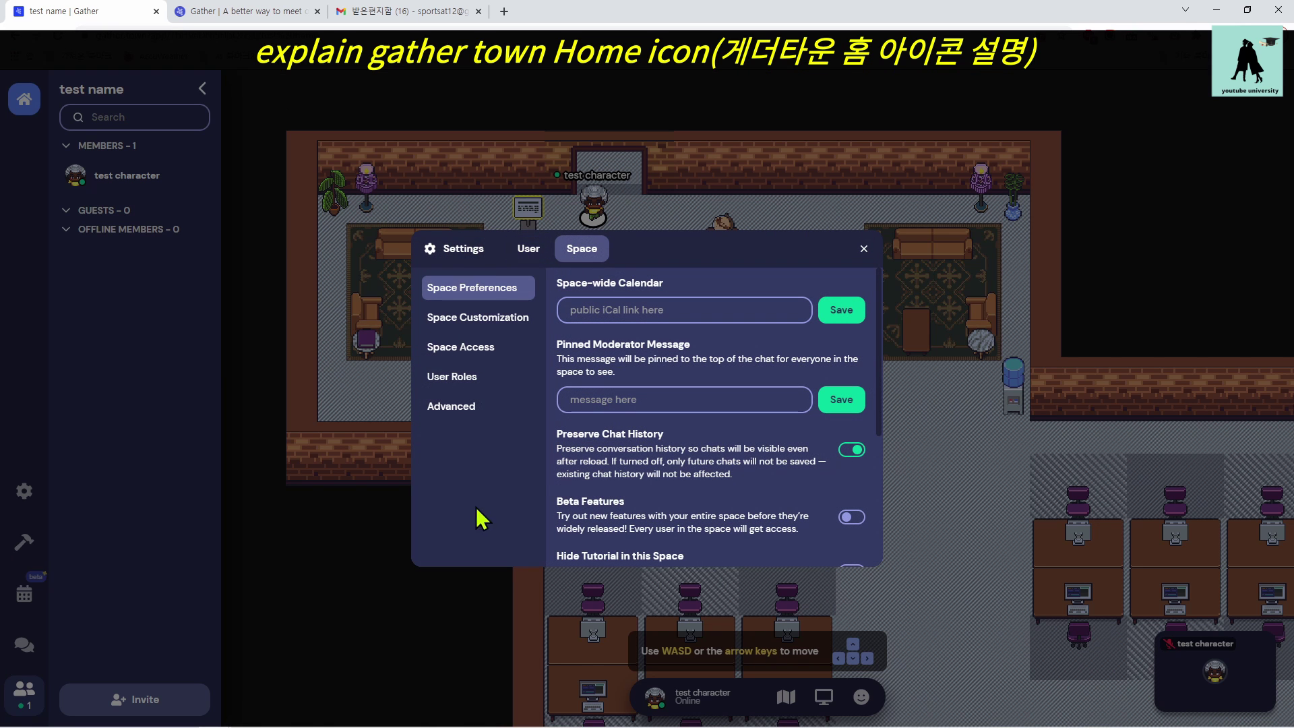
pyautogui.click(864, 249)
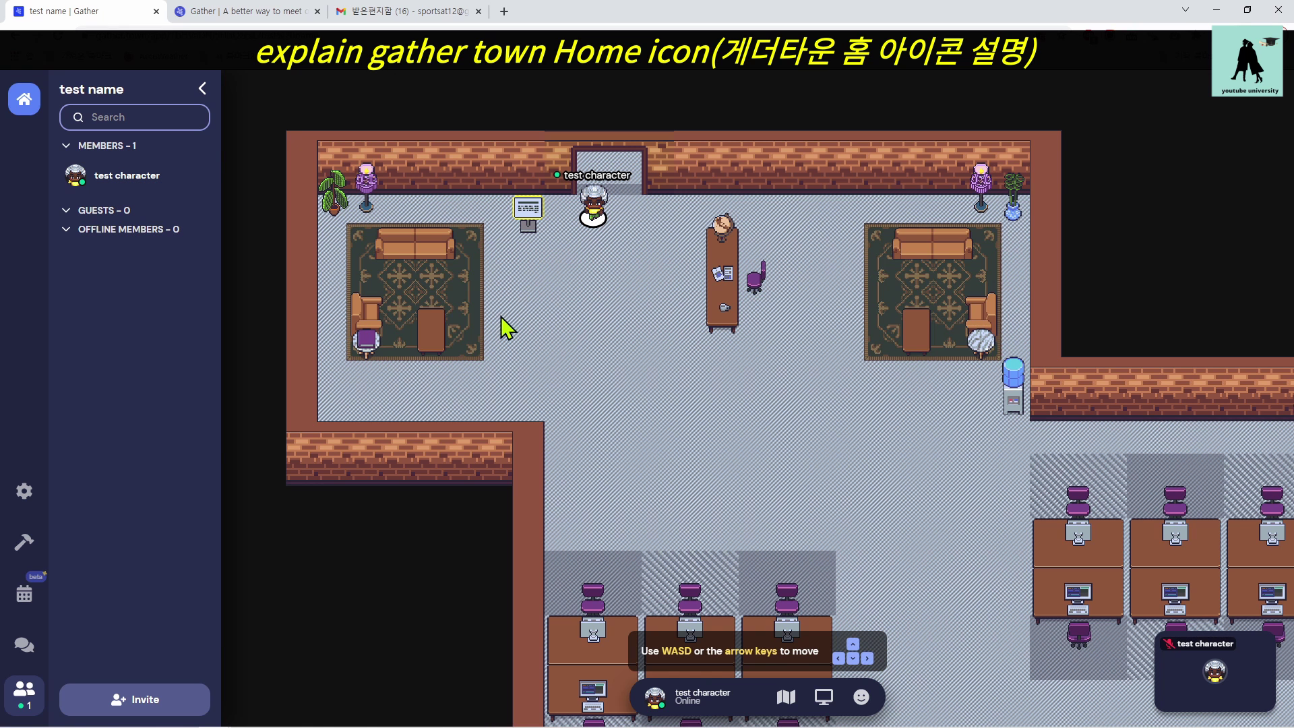
# View the Help Center and the Gather.Town Feedback page from the space's home options, returning to the space after each.
pyautogui.click(24, 102)
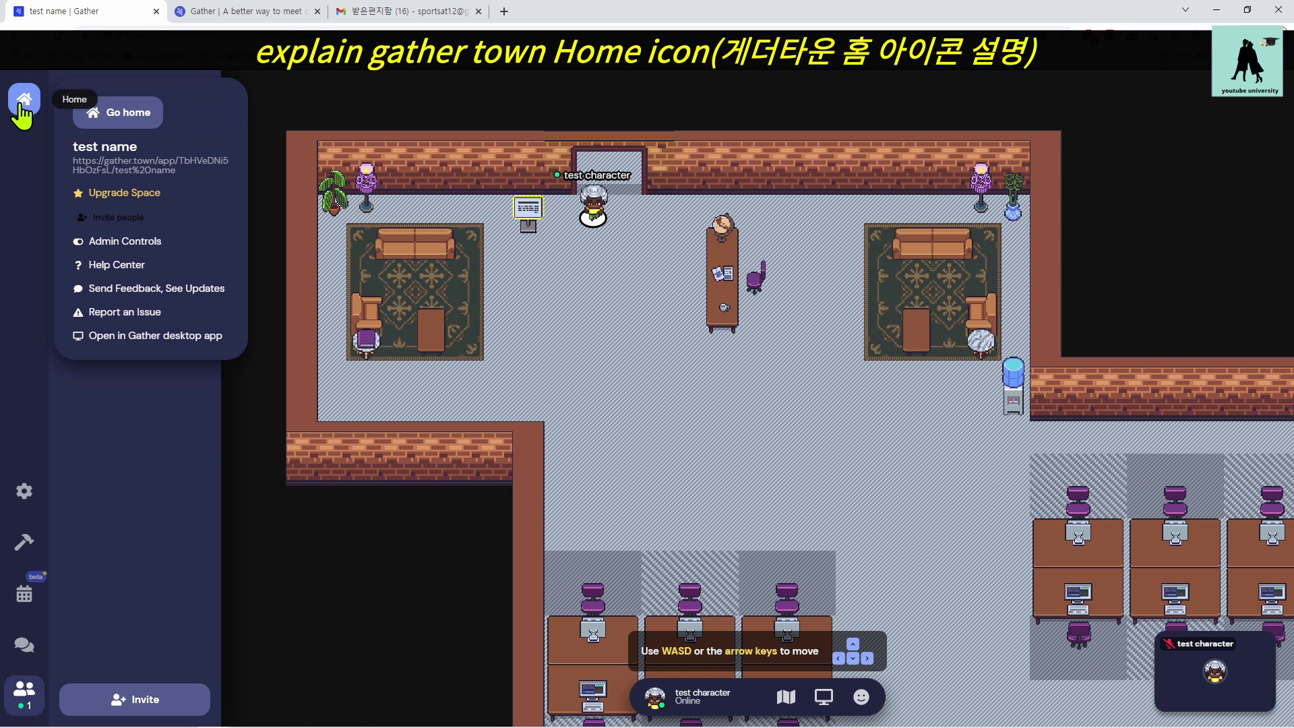
pyautogui.click(129, 271)
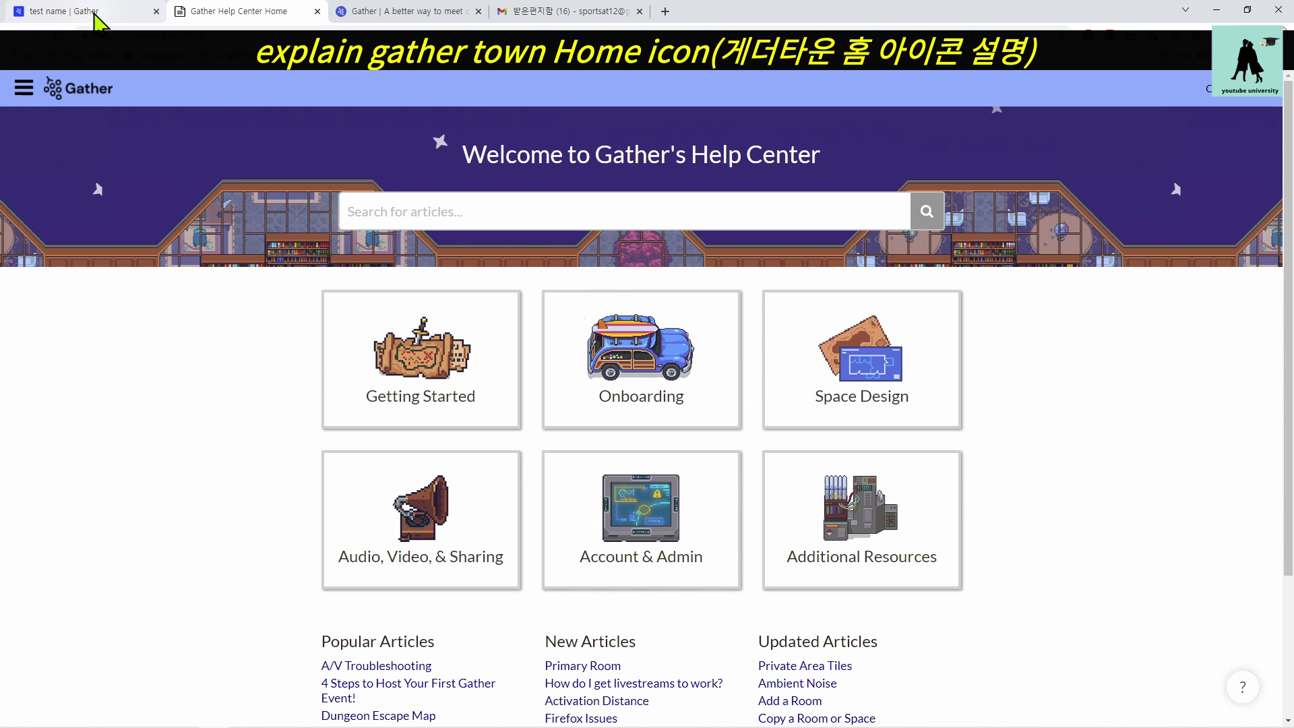
pyautogui.click(94, 15)
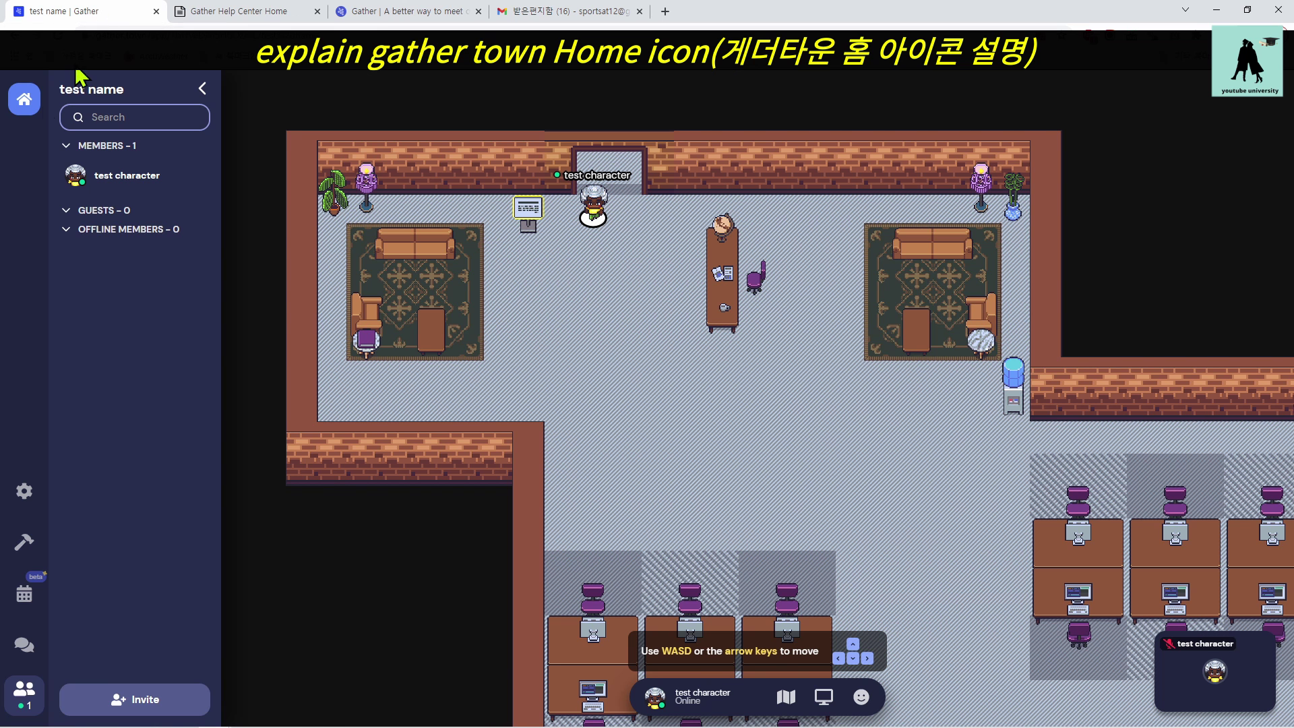
pyautogui.click(25, 101)
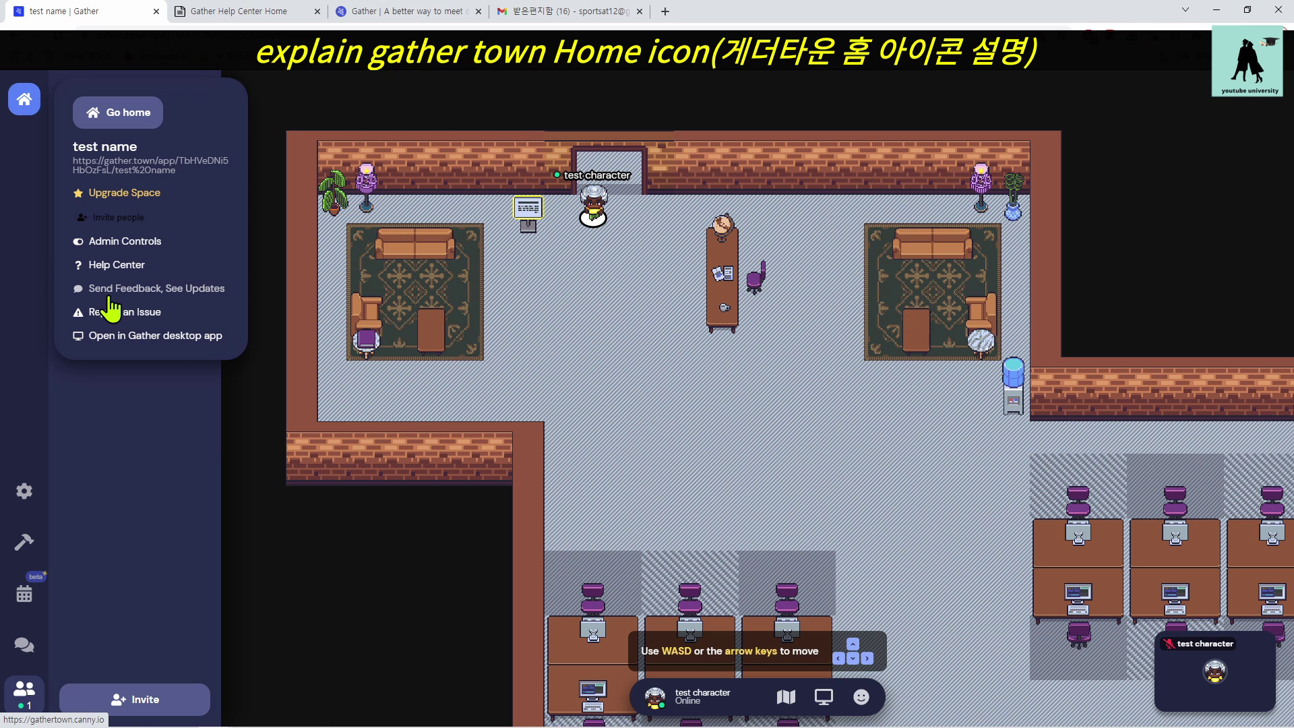
pyautogui.click(145, 309)
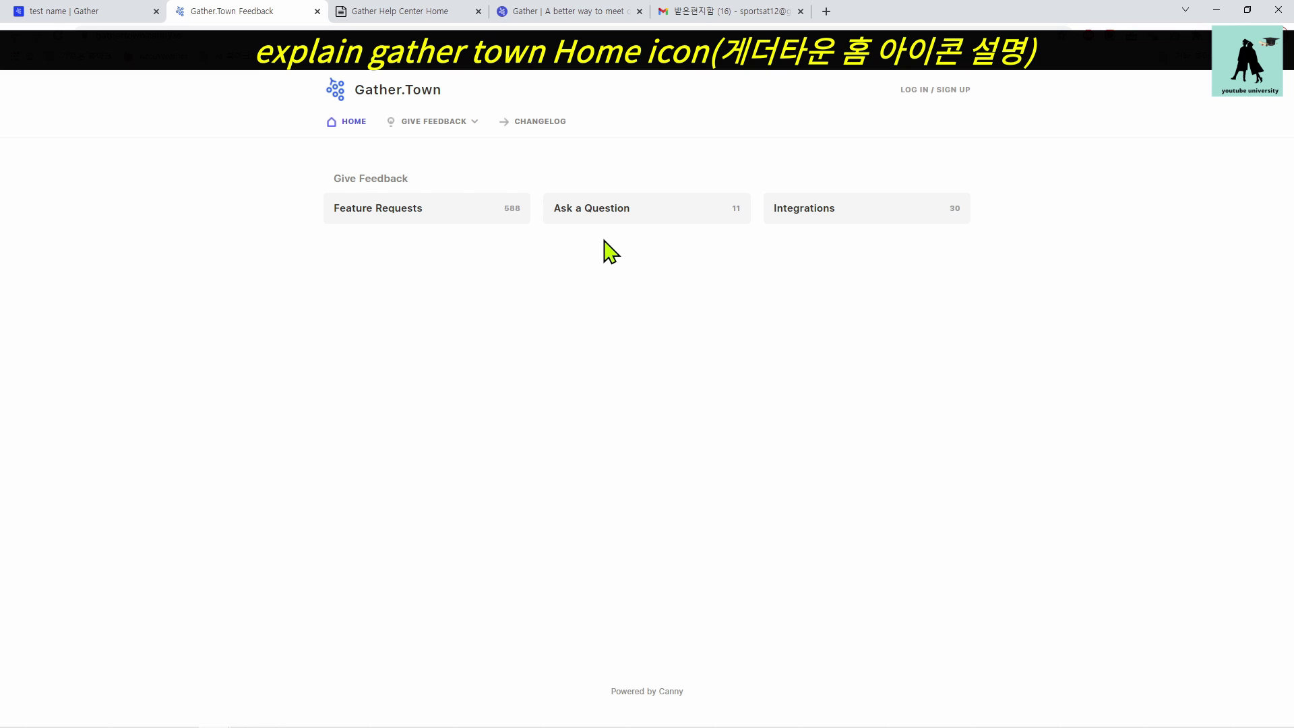
pyautogui.click(106, 19)
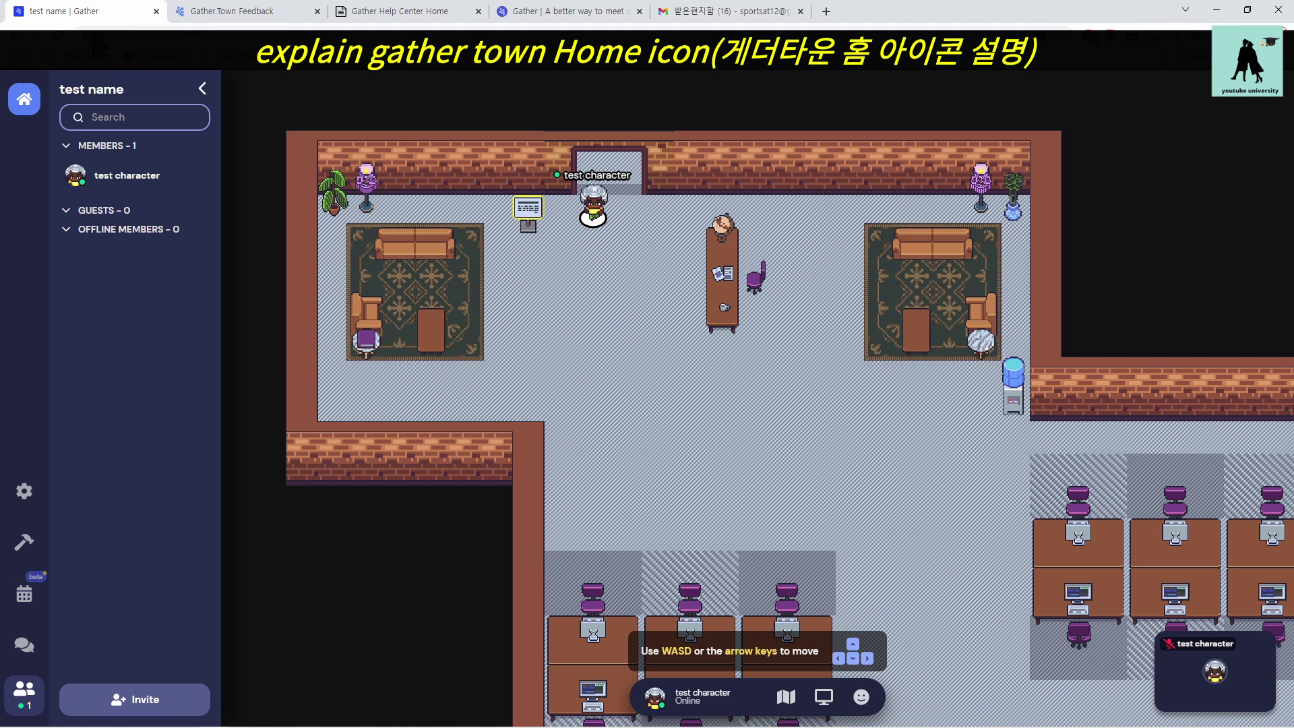
# View the Report an Issue form and close it without sending a message.
pyautogui.click(23, 103)
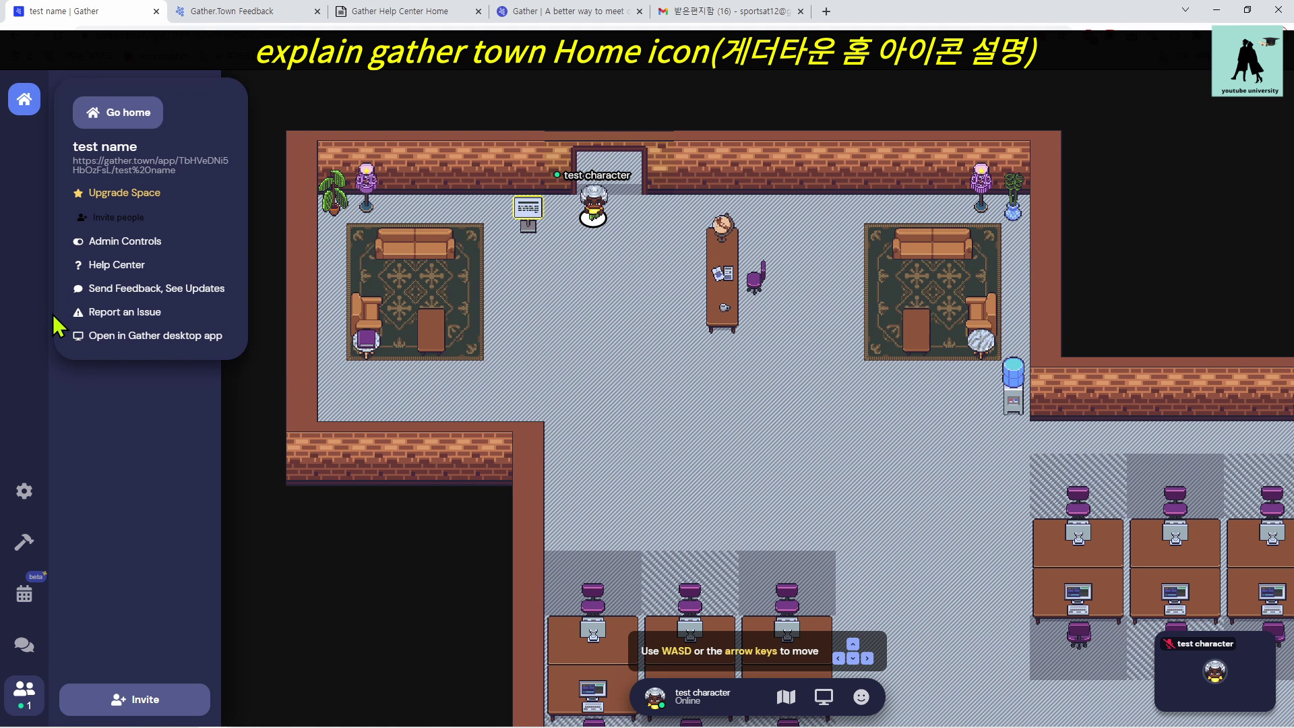
pyautogui.click(106, 327)
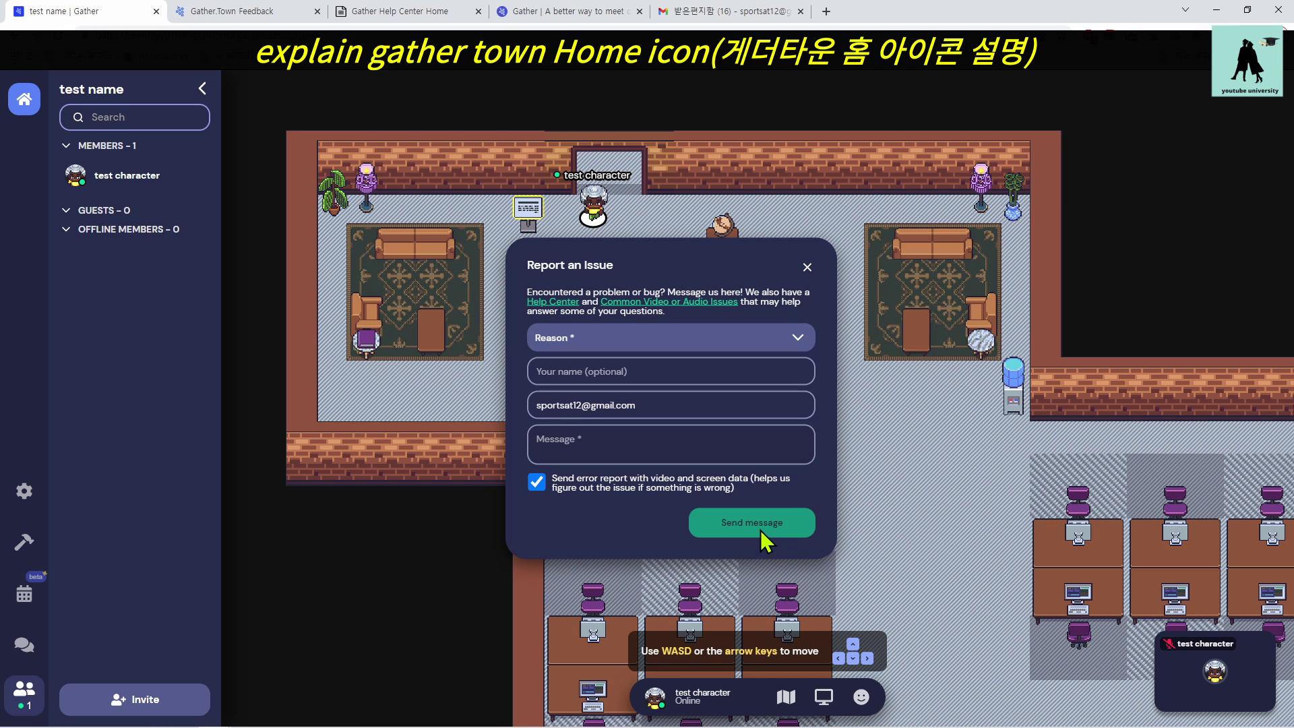
pyautogui.click(808, 268)
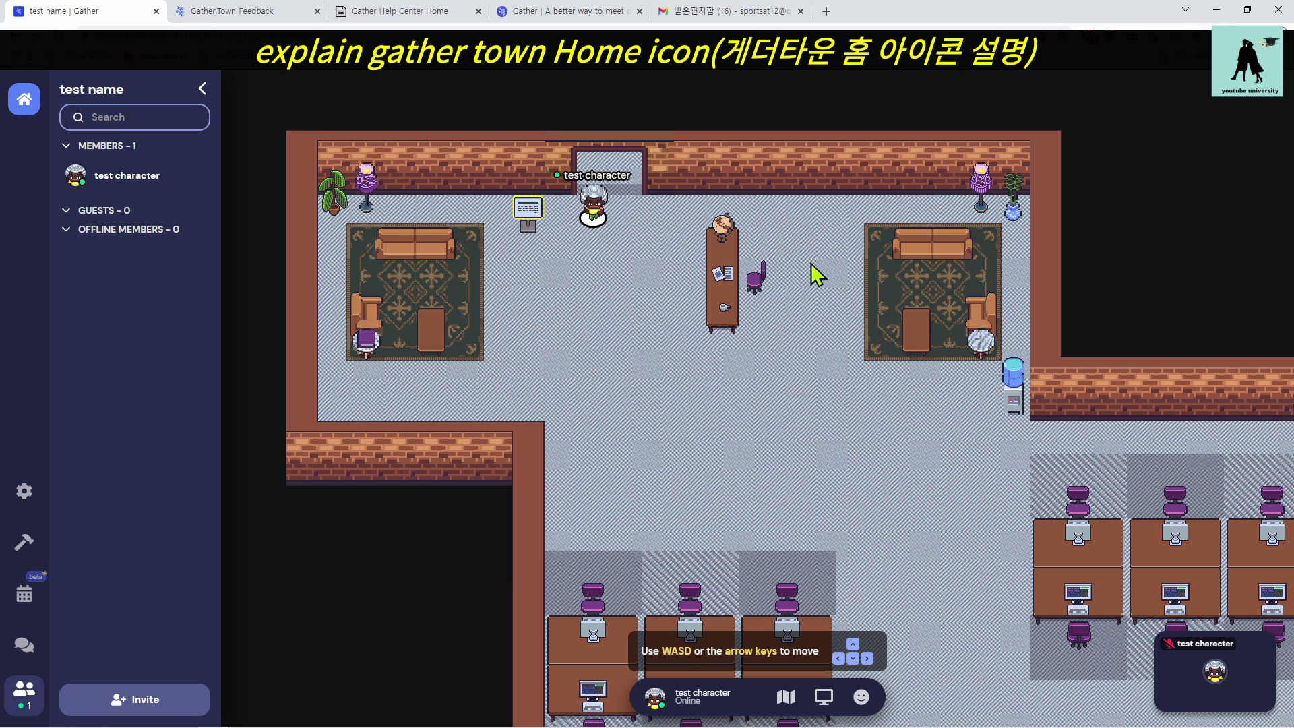
# Examine the home options, including Open in Gather desktop app, and collapse the member list.
pyautogui.click(24, 100)
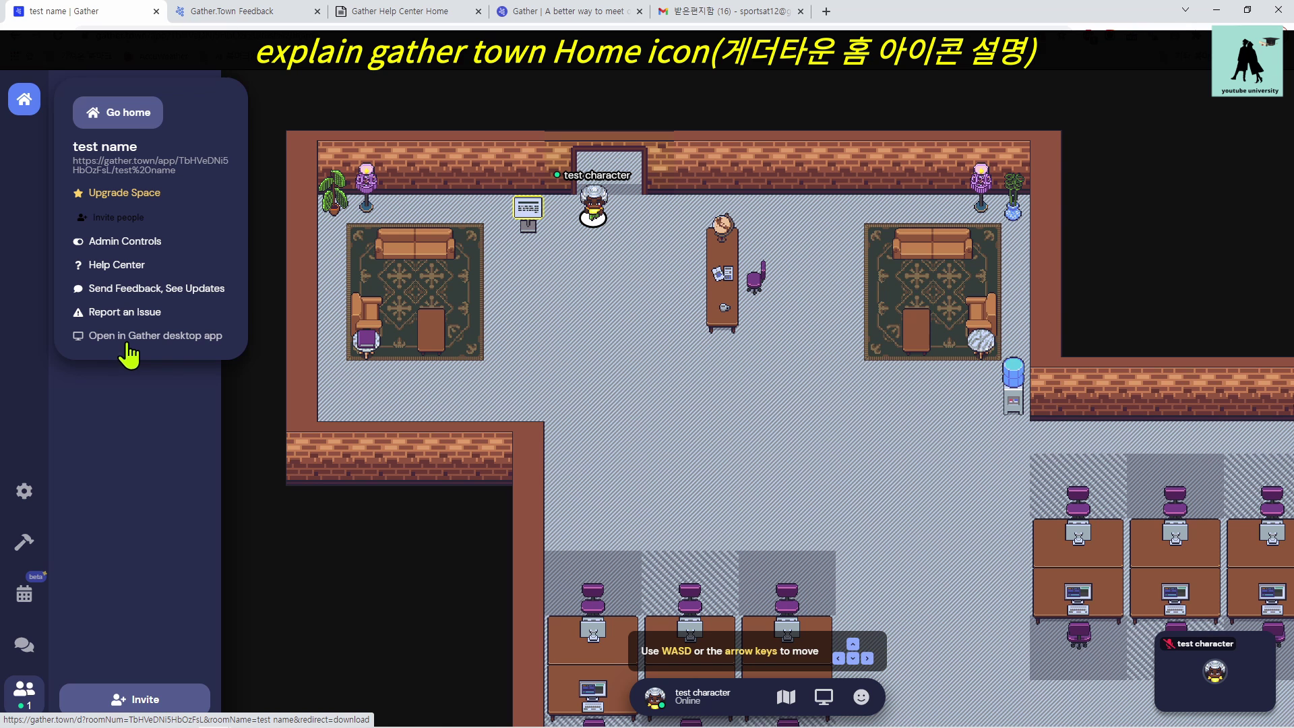
pyautogui.click(27, 386)
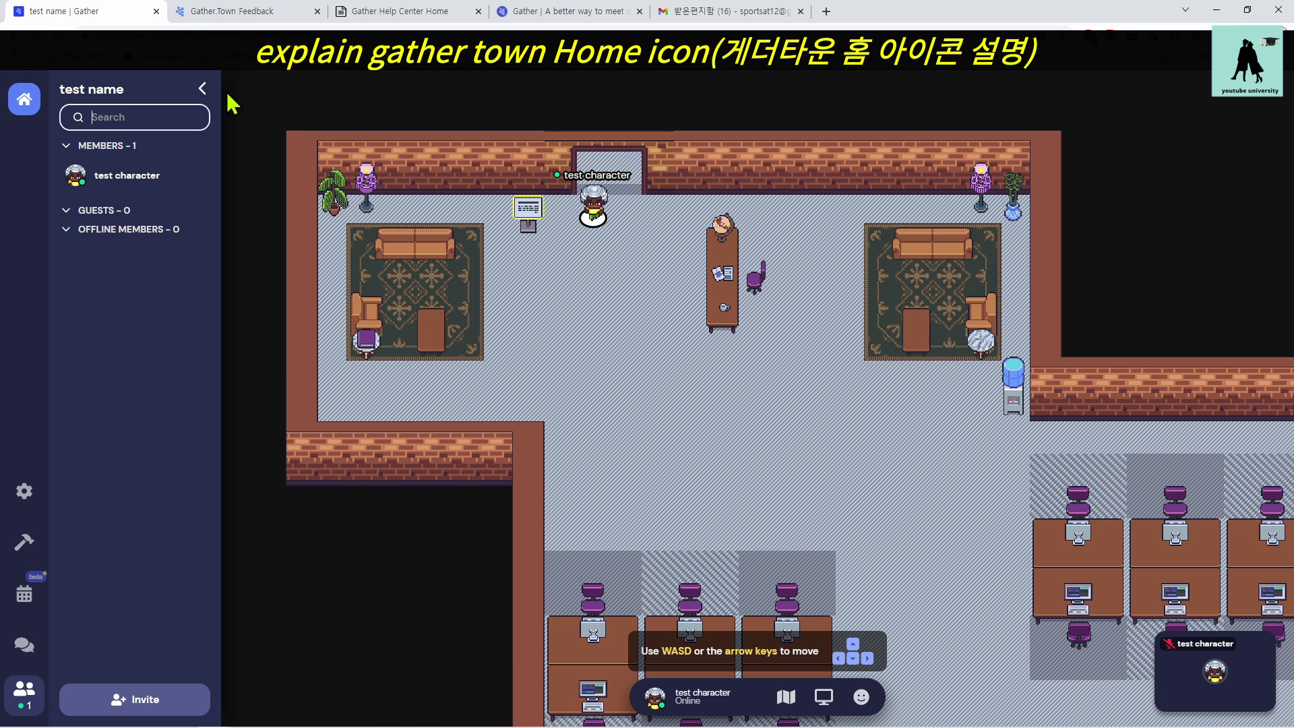
pyautogui.click(202, 91)
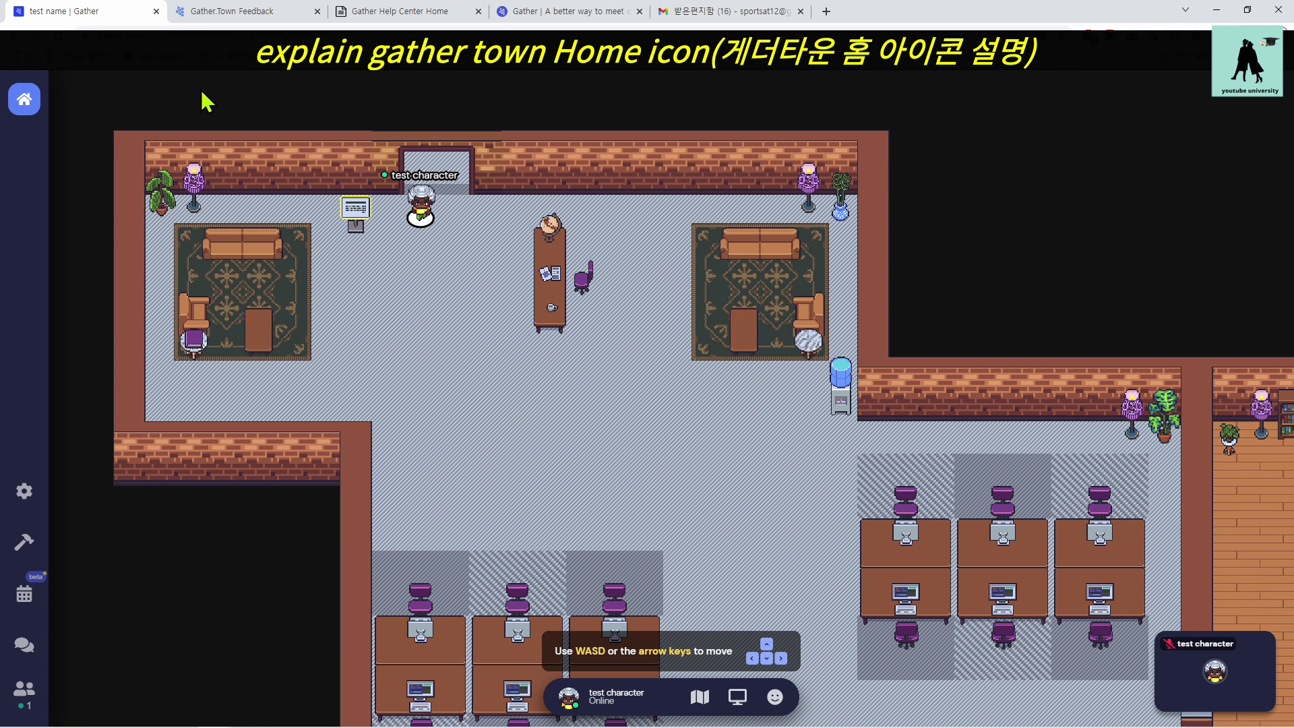
pyautogui.click(26, 108)
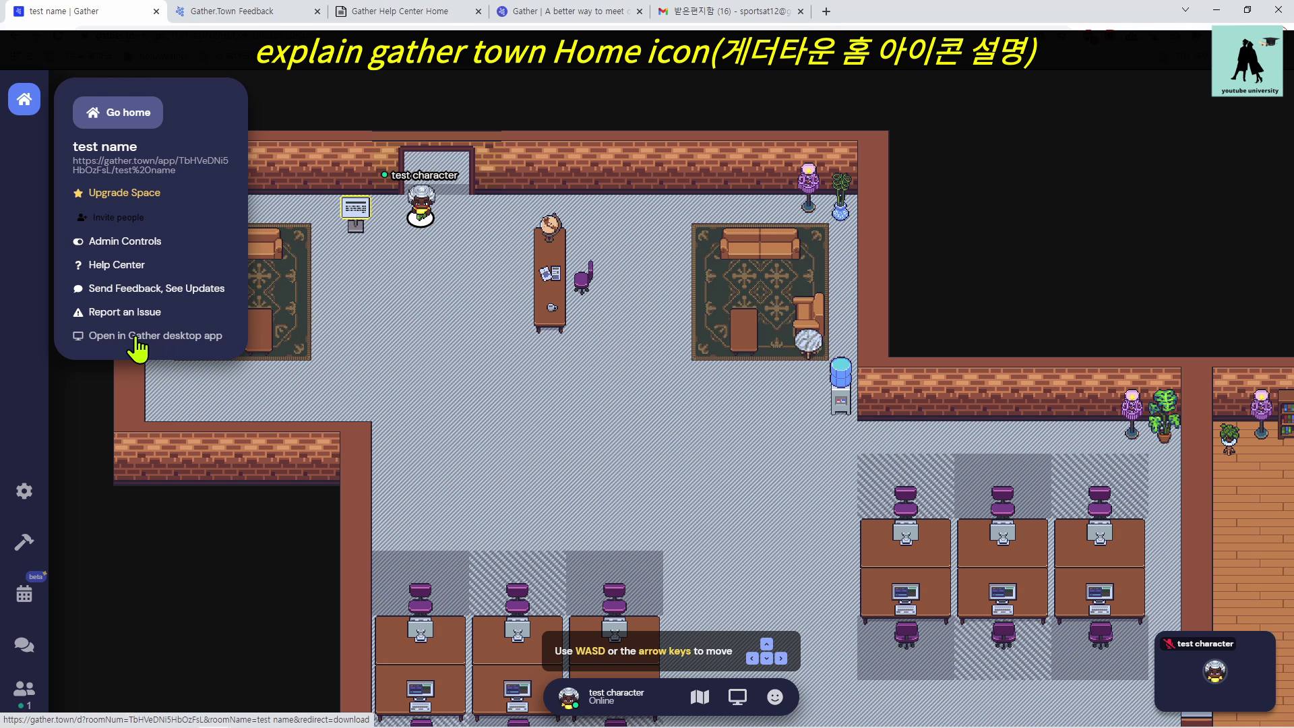
pyautogui.click(85, 451)
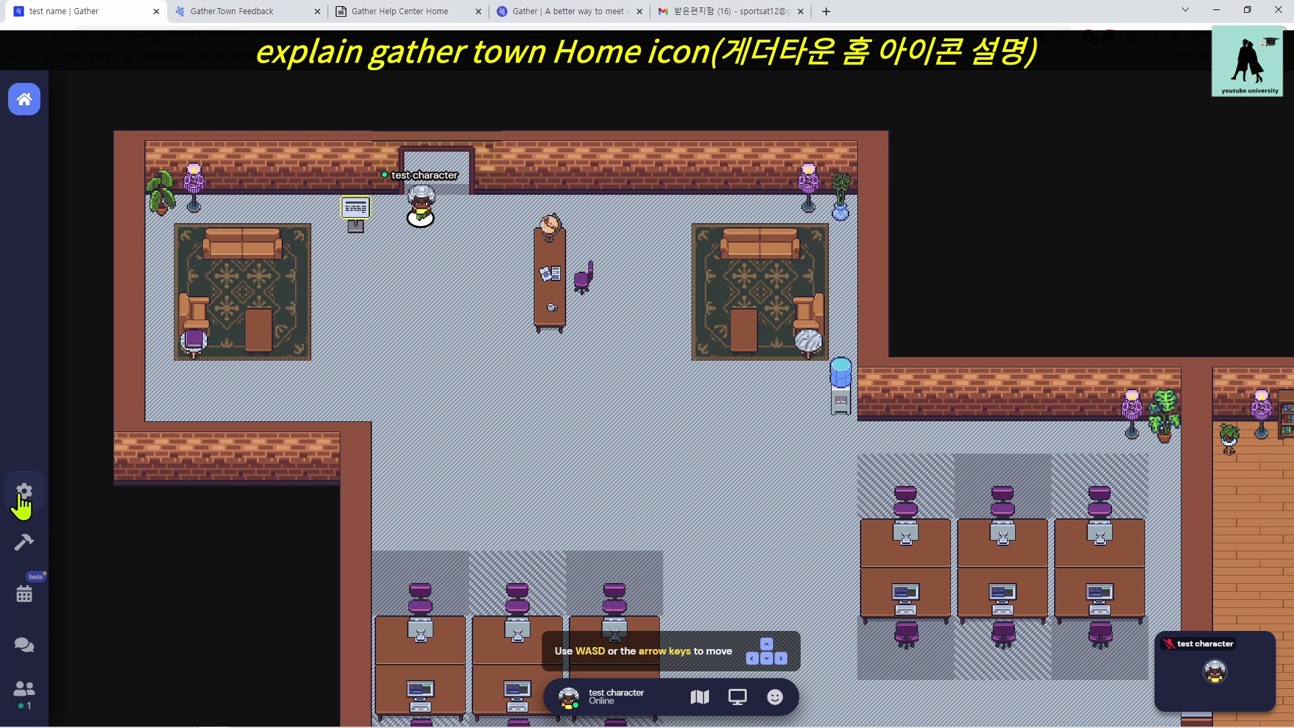
# Review the User settings for audio and video and the Space settings, and close them unchanged.
pyautogui.click(23, 495)
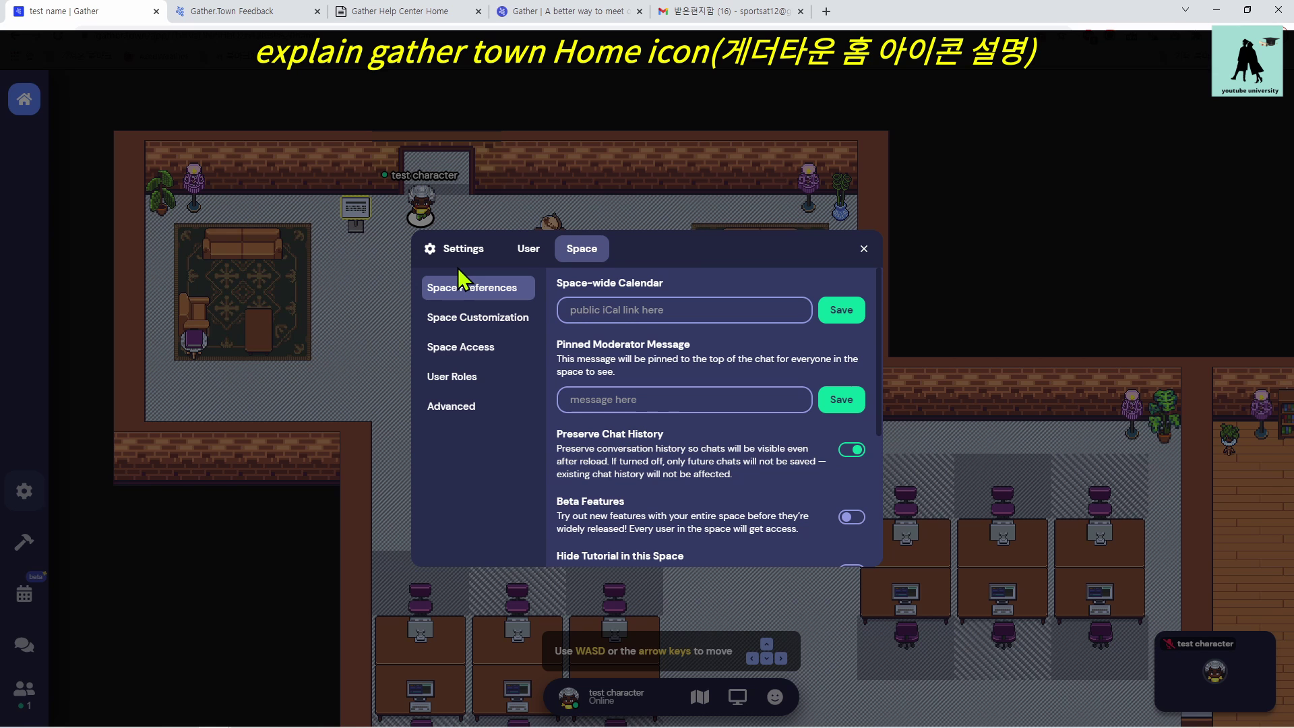
pyautogui.click(537, 255)
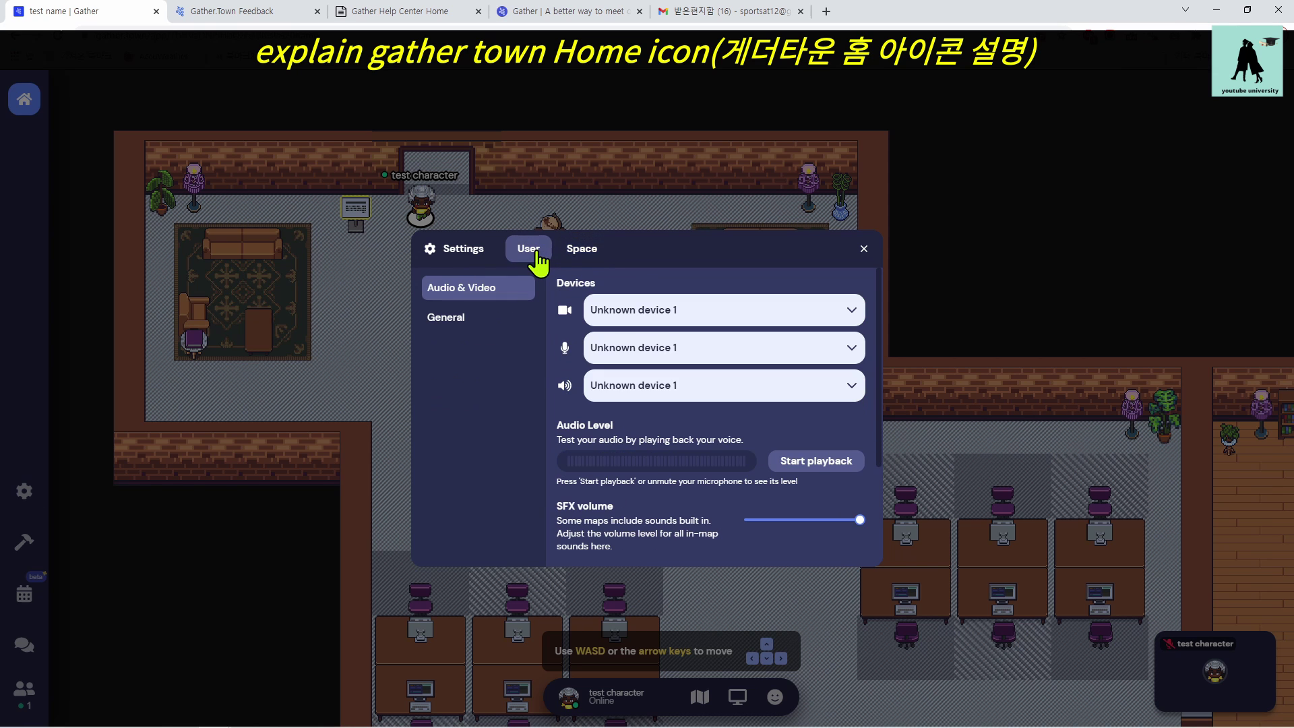
pyautogui.click(582, 250)
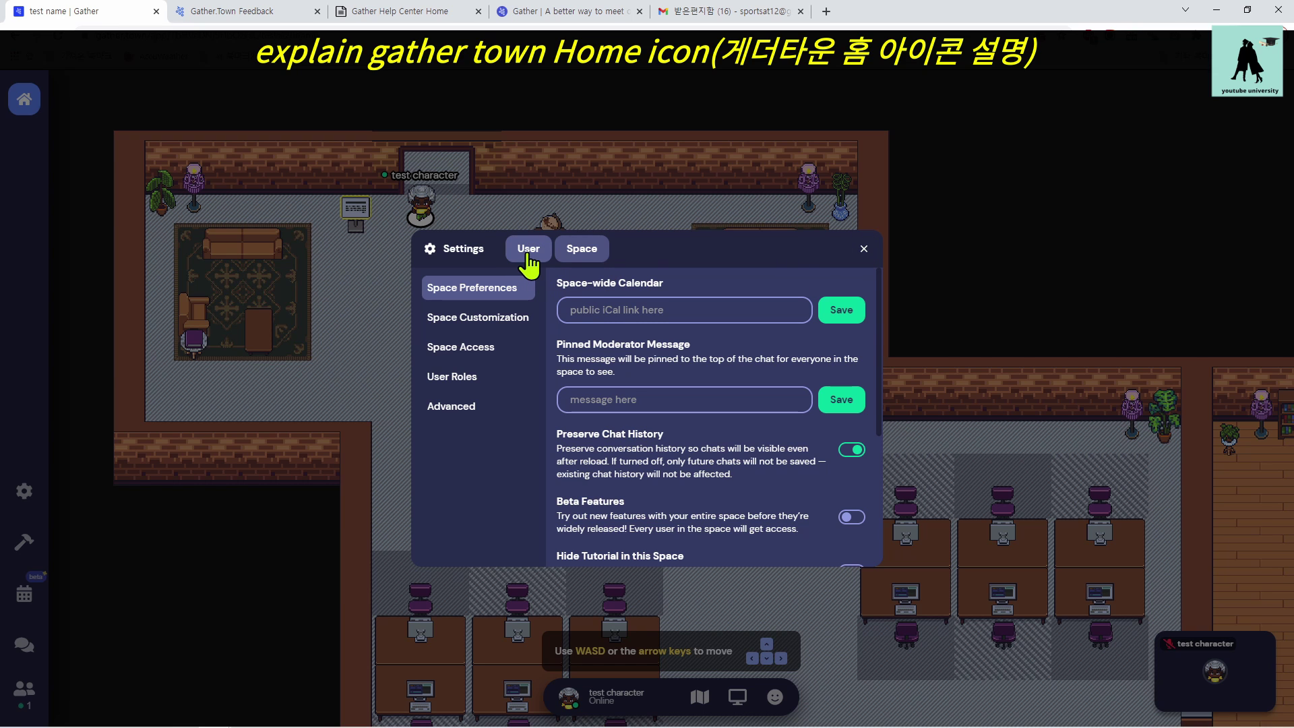
pyautogui.click(862, 251)
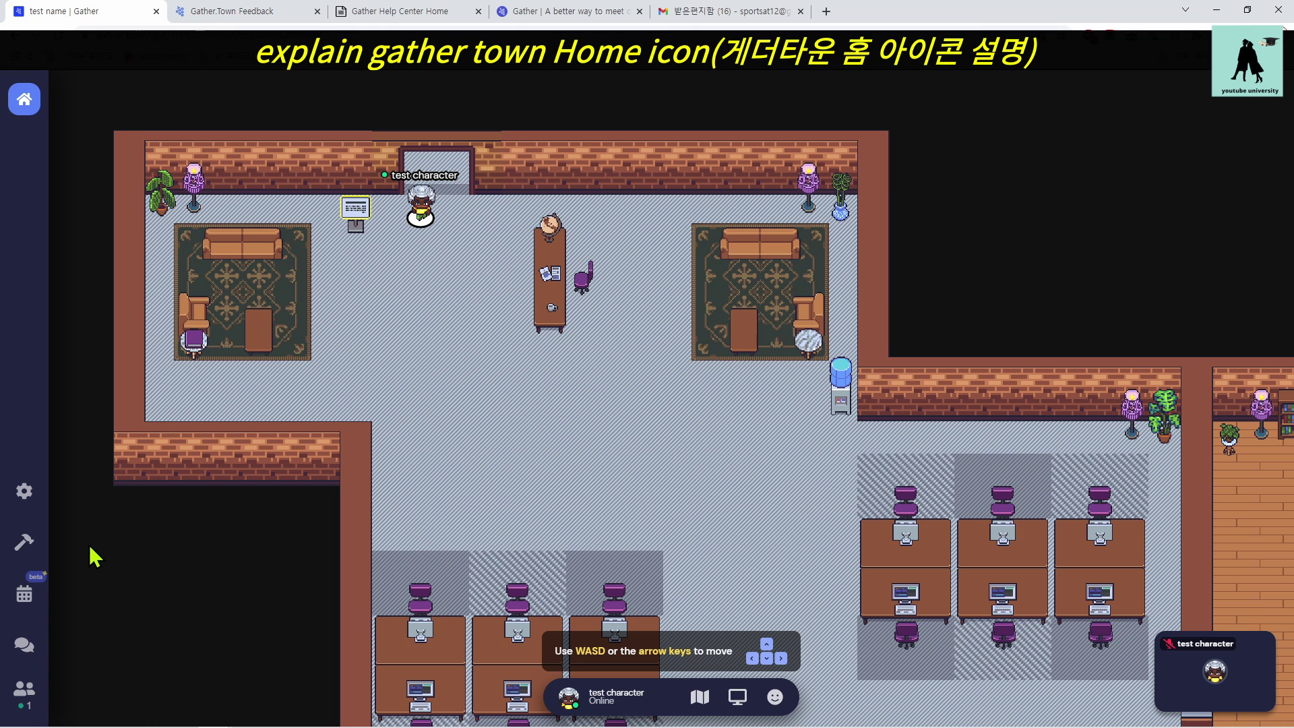
# Open the space's building tools, view Erase mode, and return to Build mode.
pyautogui.click(24, 547)
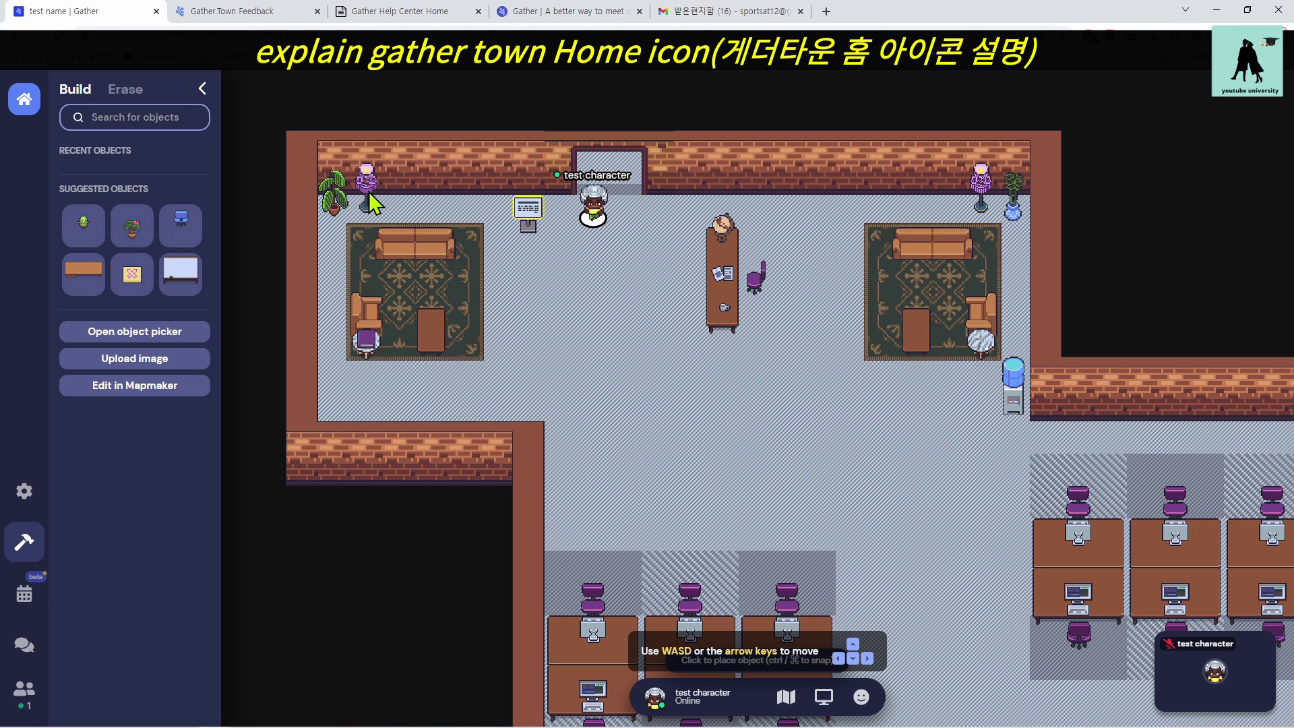
pyautogui.click(125, 89)
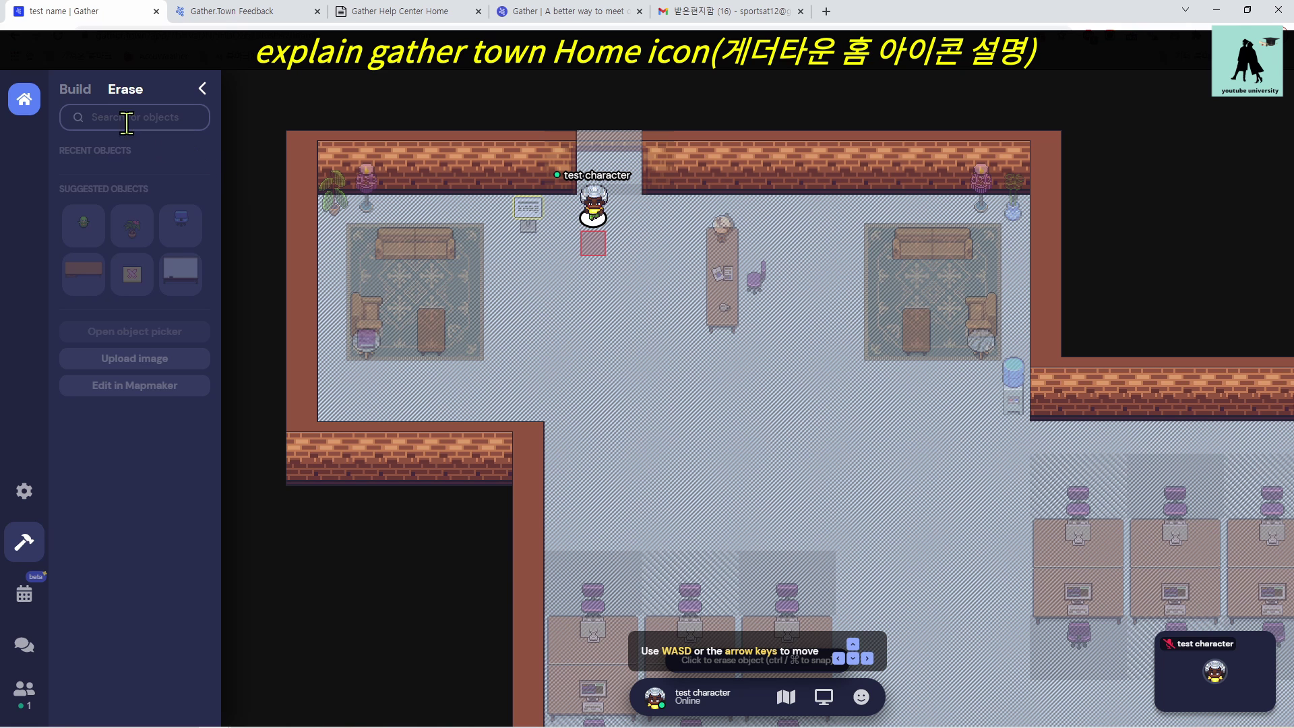
pyautogui.click(78, 95)
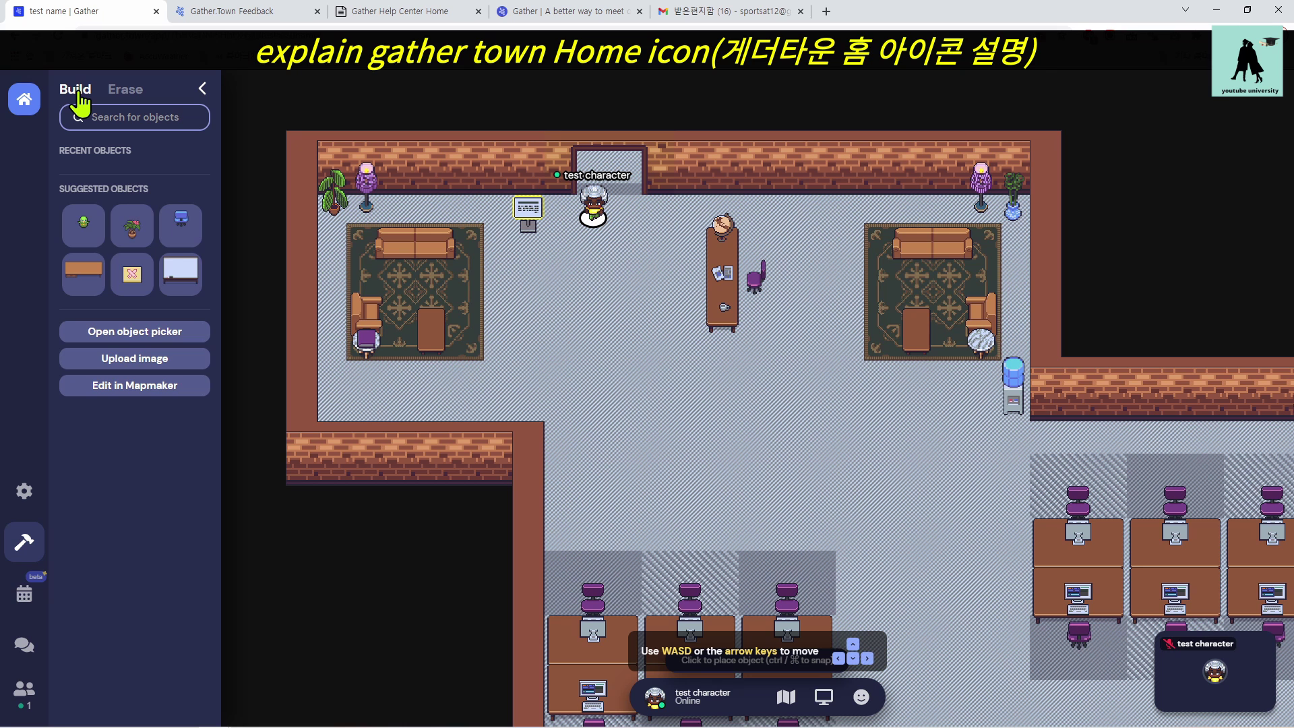
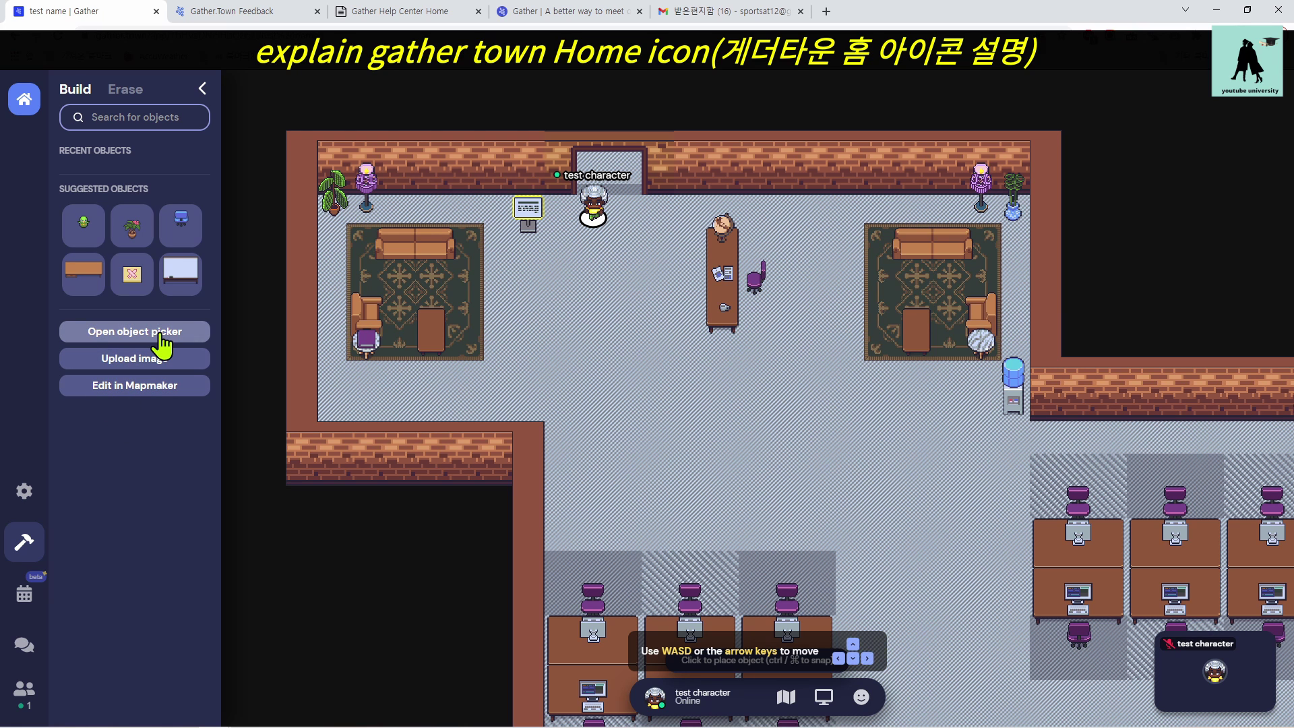
# View the object picker and the upload image option of the Build tools, closing the Objects window each time without adding anything.
pyautogui.click(202, 349)
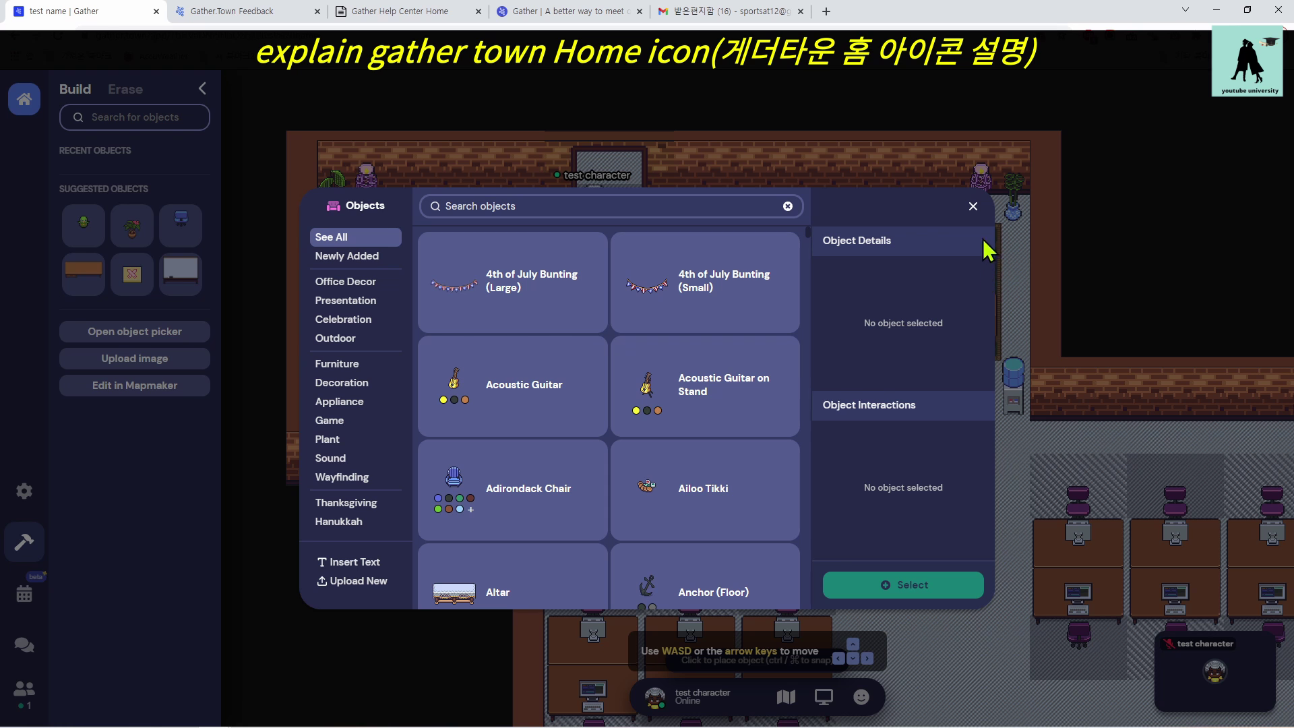
pyautogui.click(973, 205)
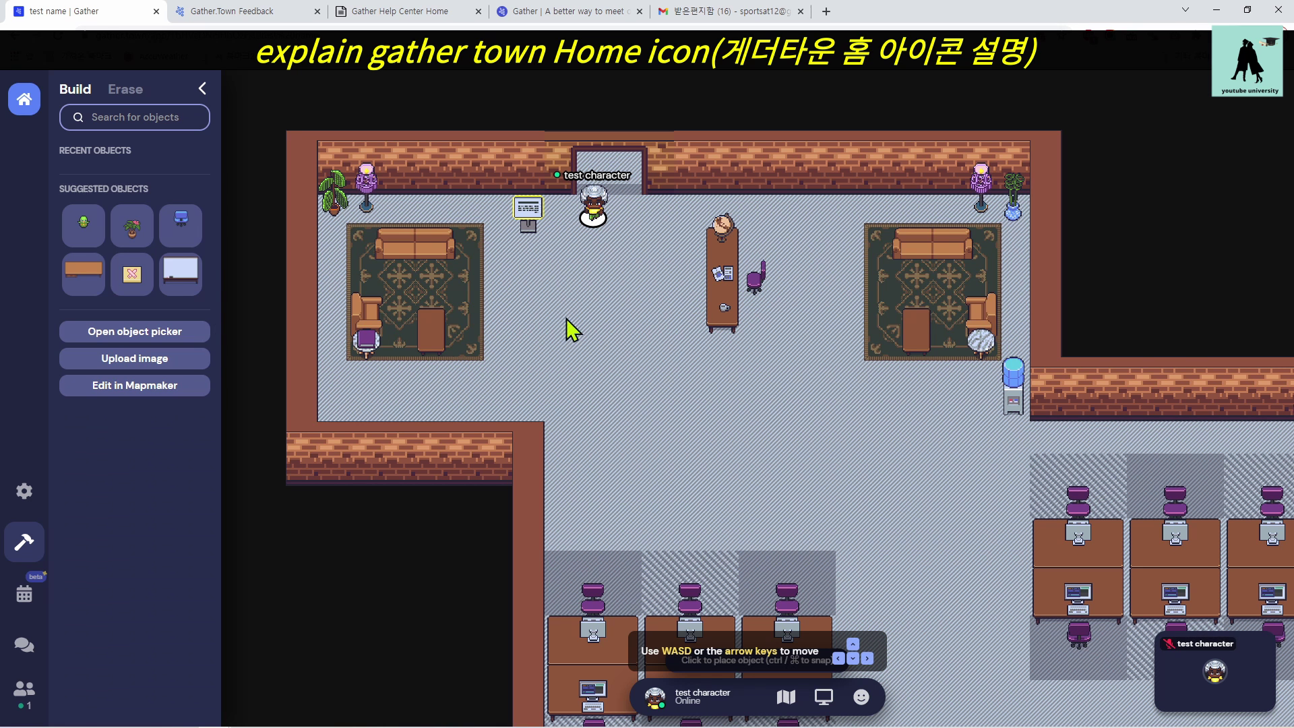
pyautogui.click(198, 364)
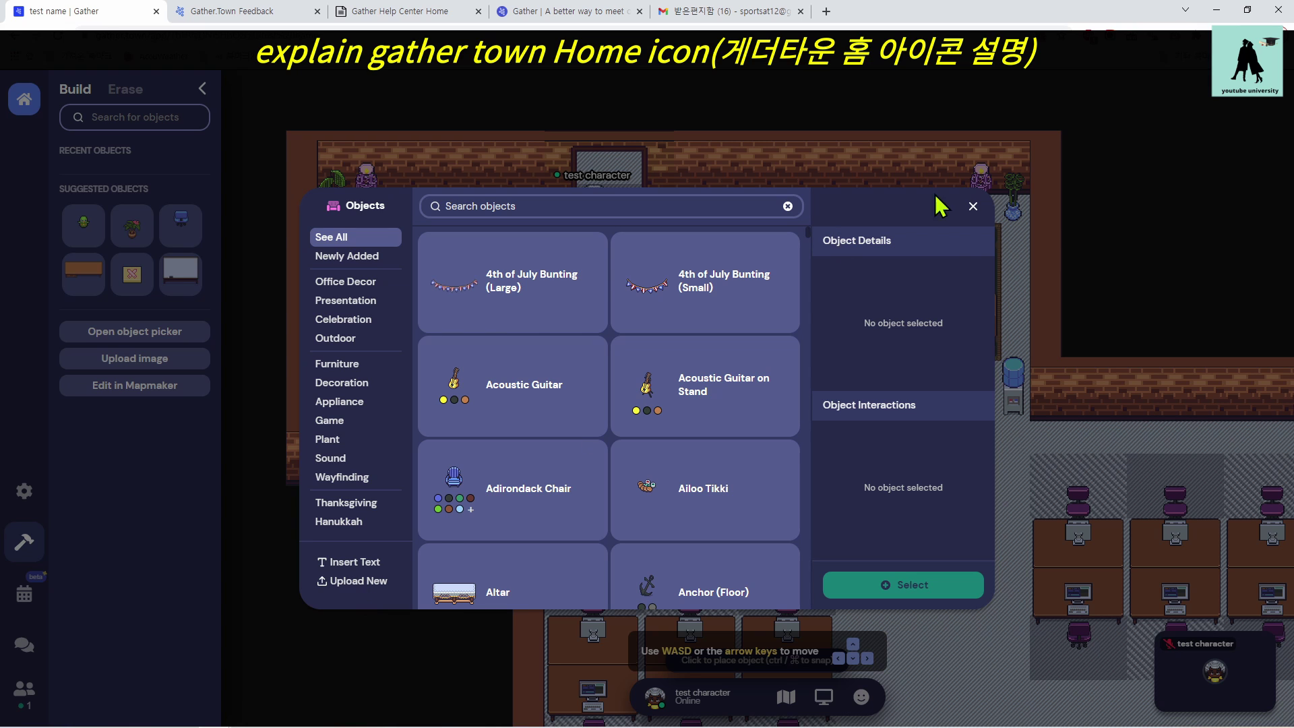
pyautogui.click(973, 206)
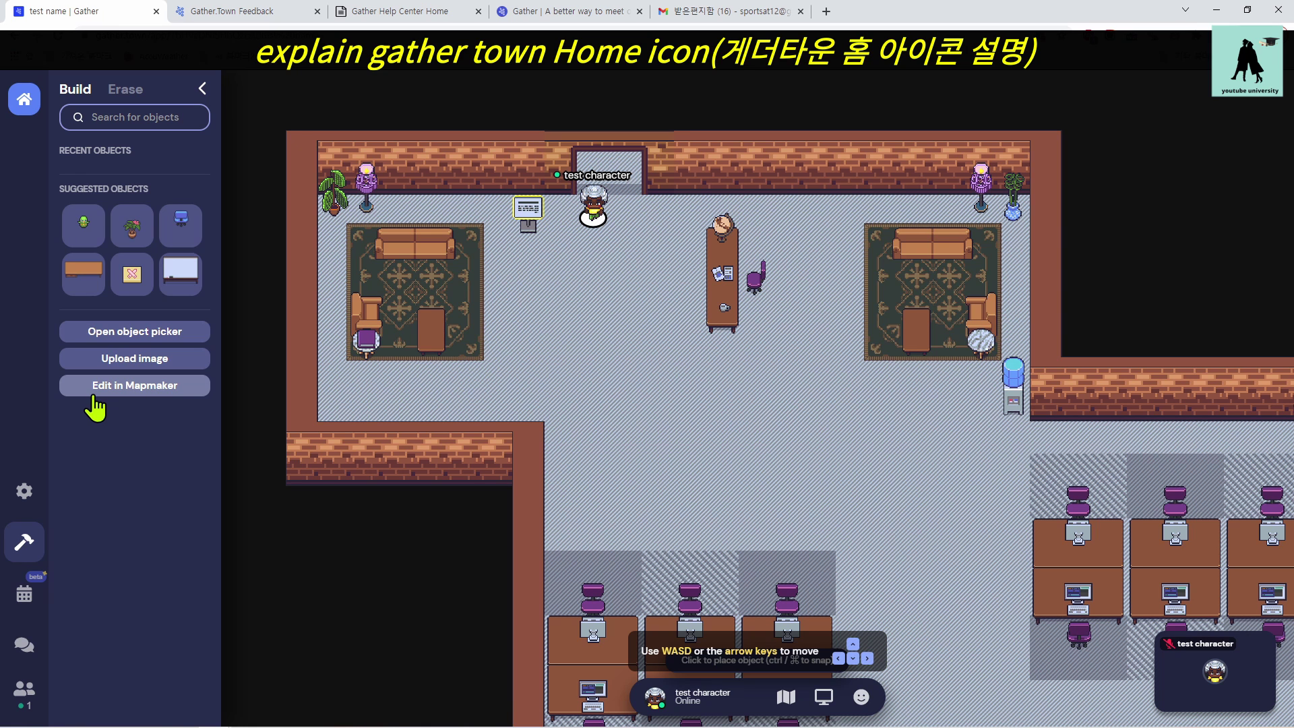
# Open the space in Mapmaker, view the Tile Effects and Walls & Floors modes, and return to the office space.
pyautogui.click(201, 391)
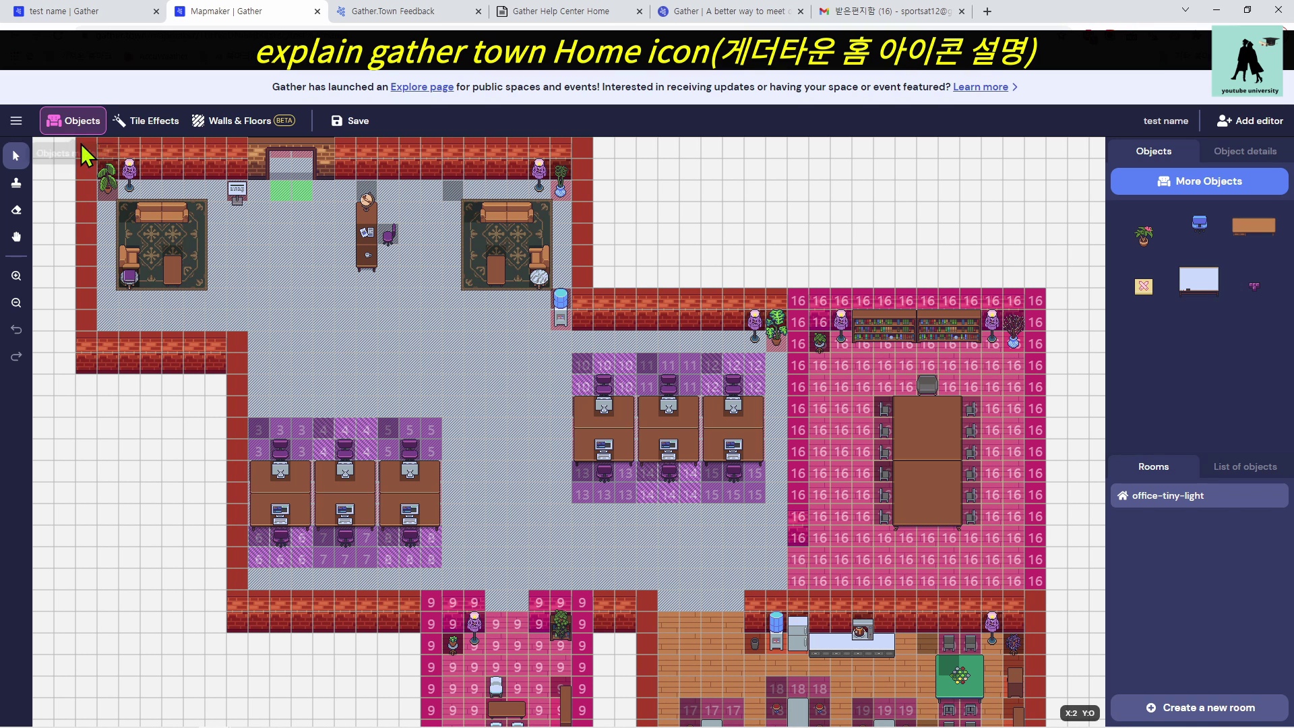
pyautogui.click(159, 130)
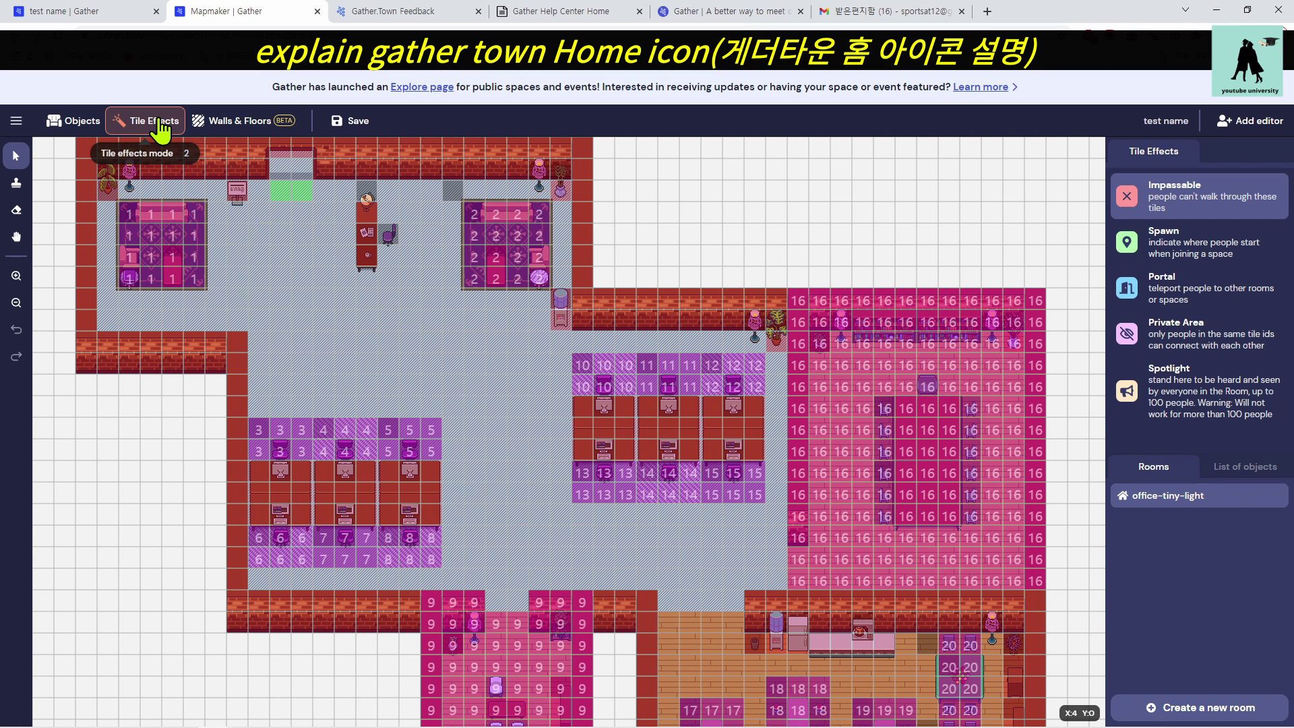
pyautogui.click(221, 132)
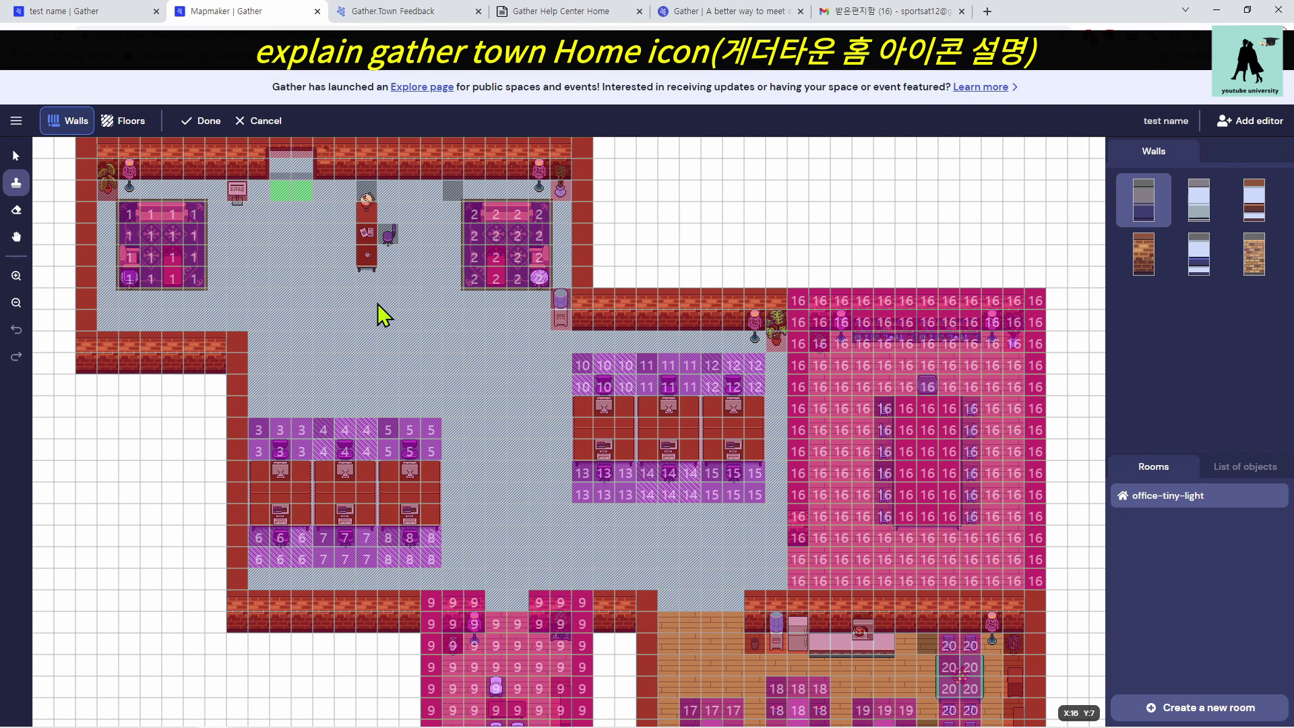
pyautogui.click(97, 13)
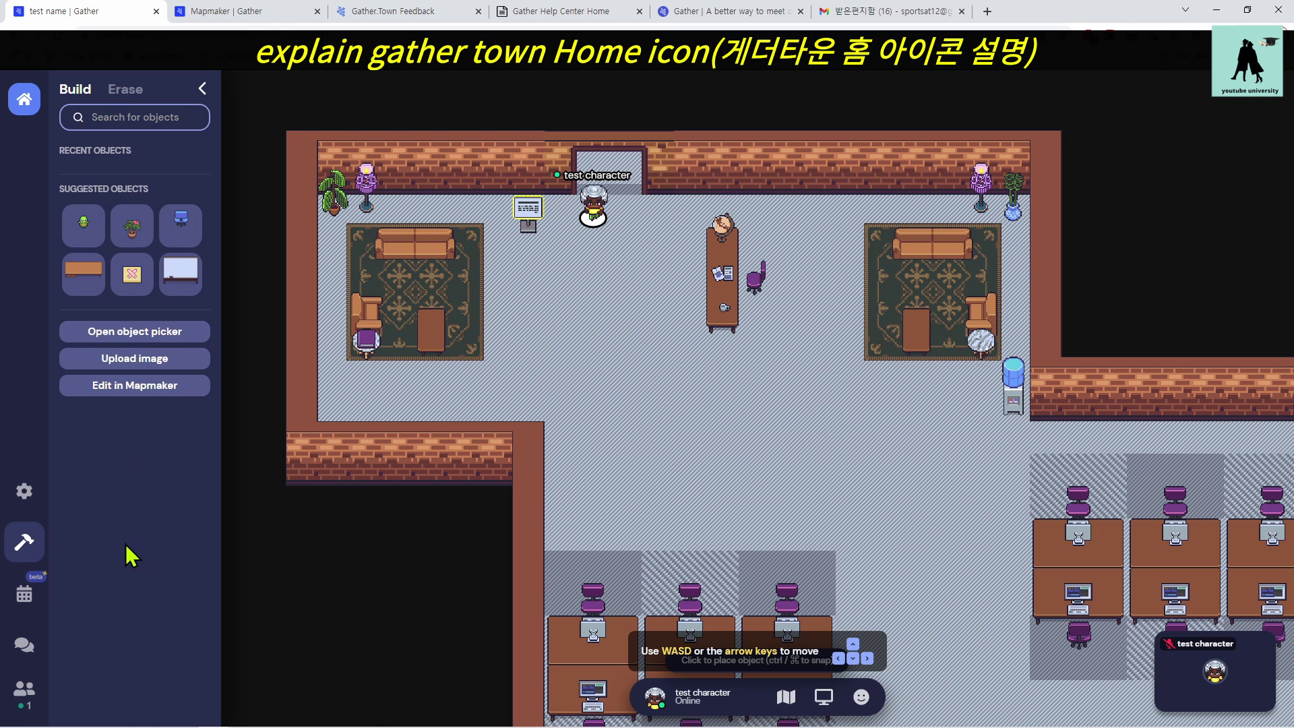
# View the Events calendar options and the Chat recipient choices, keeping Nearby as the chat recipient.
pyautogui.click(24, 595)
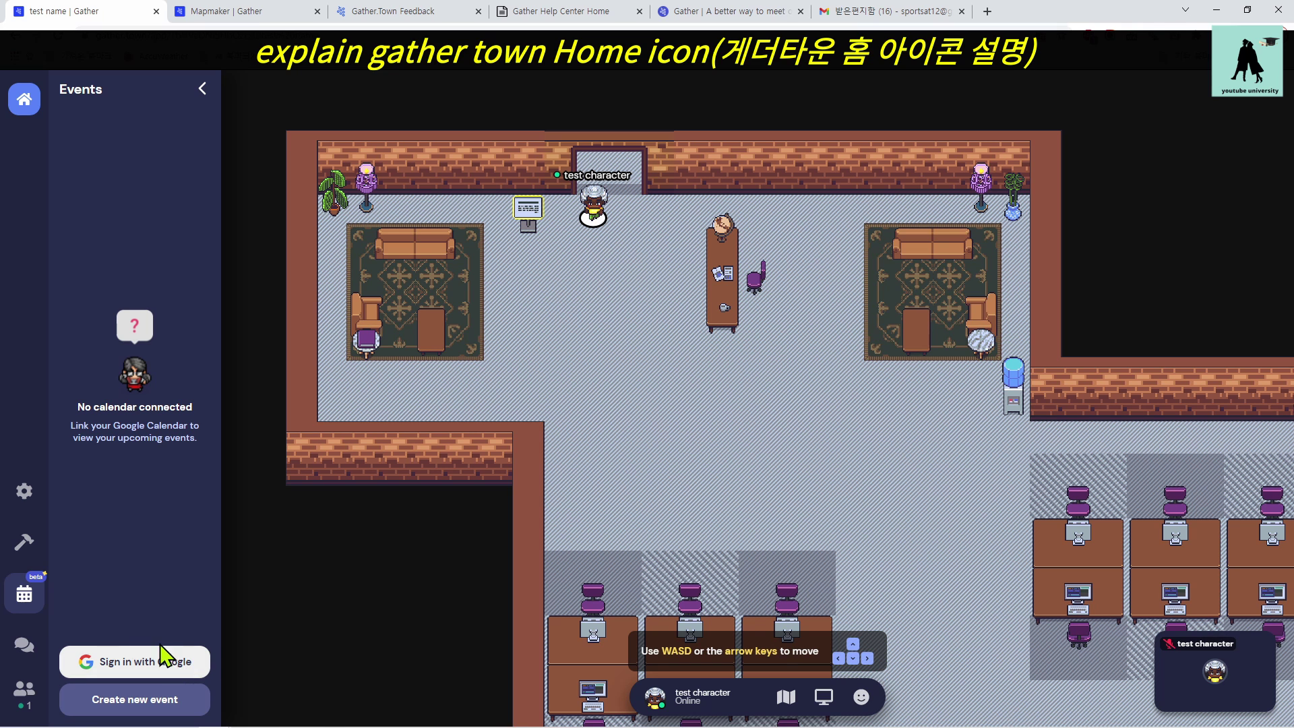
pyautogui.click(41, 653)
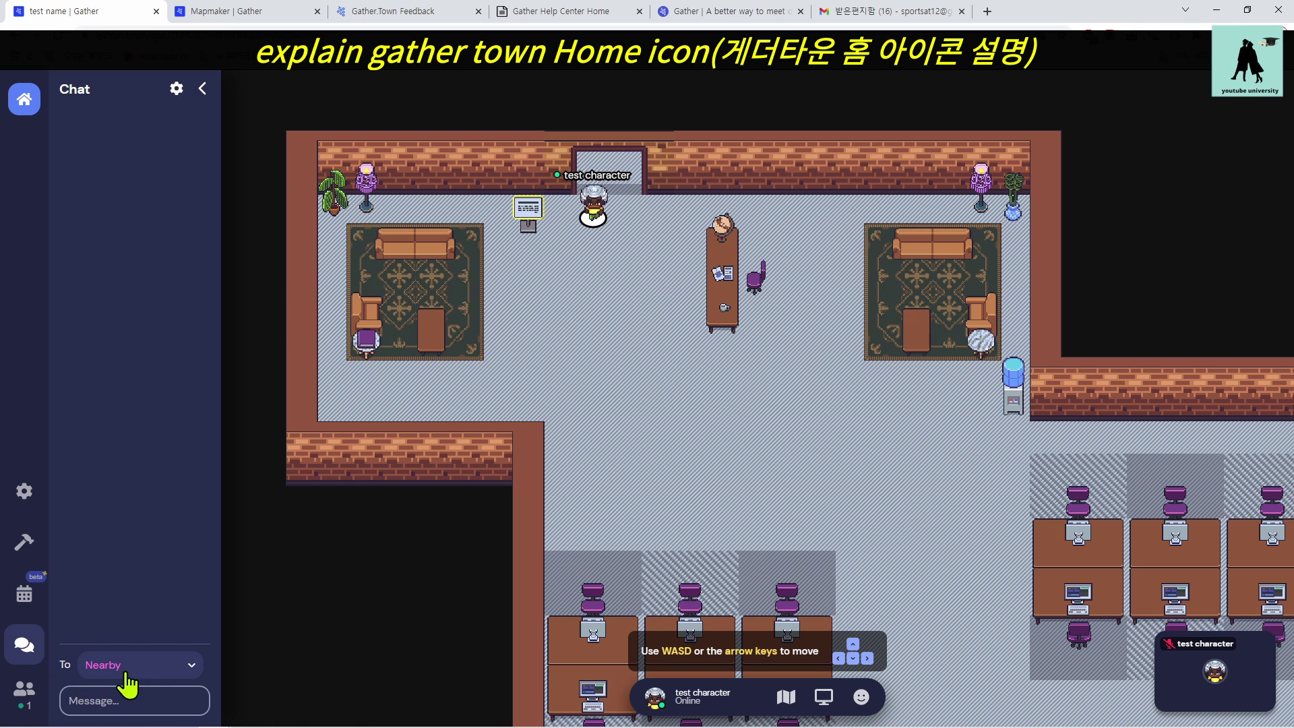
pyautogui.click(192, 667)
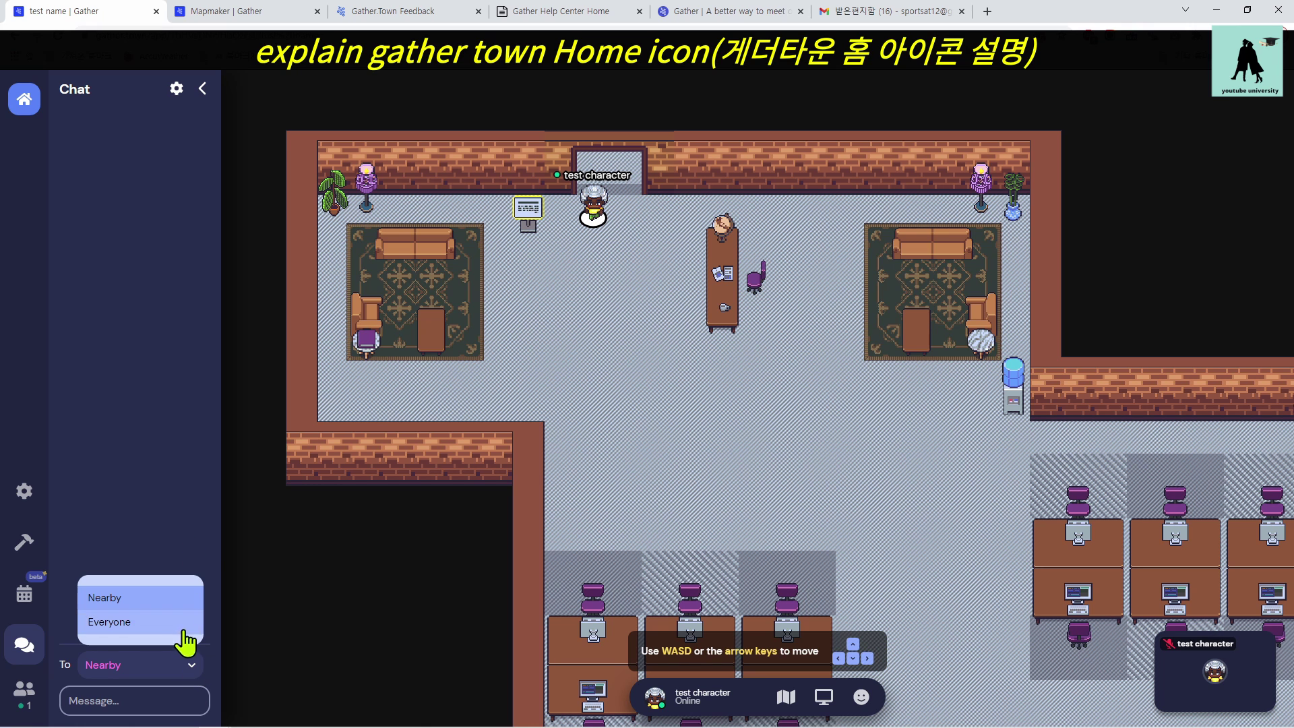
pyautogui.click(143, 602)
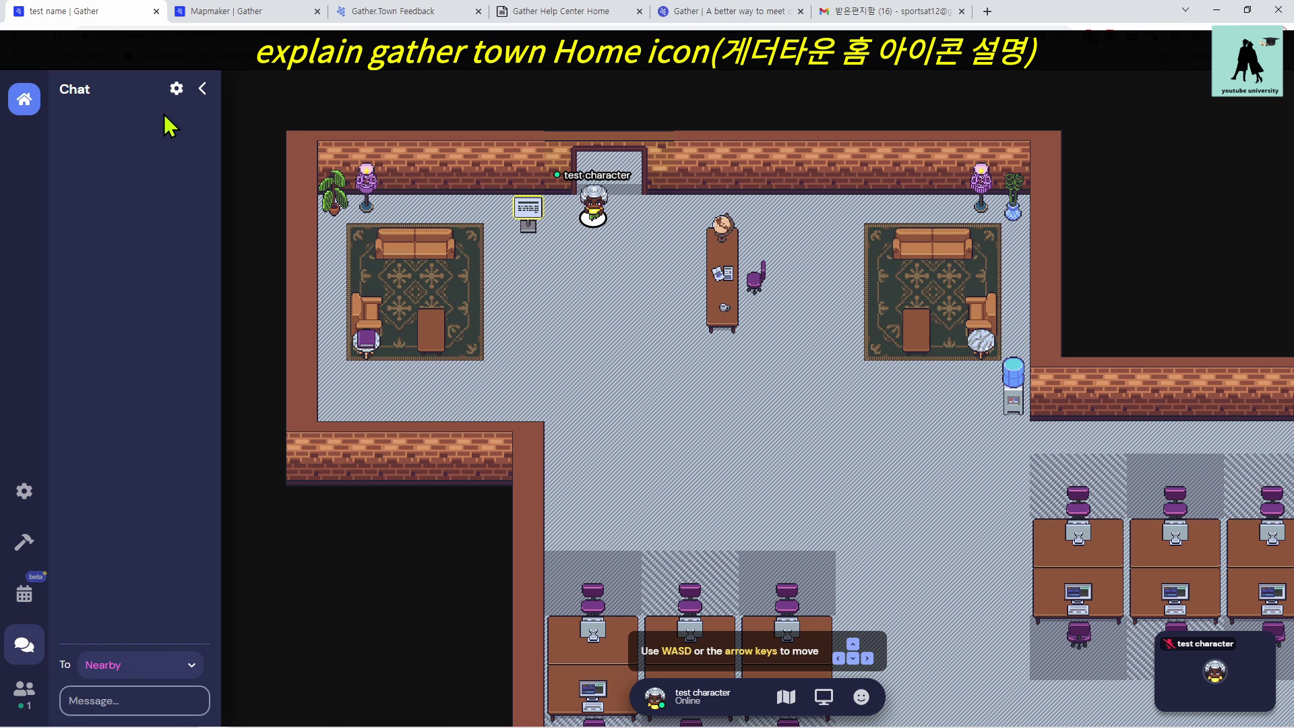
# Show the participant list, open the invitation dialog, and compare its Members and Guests invitation options.
pyautogui.click(37, 692)
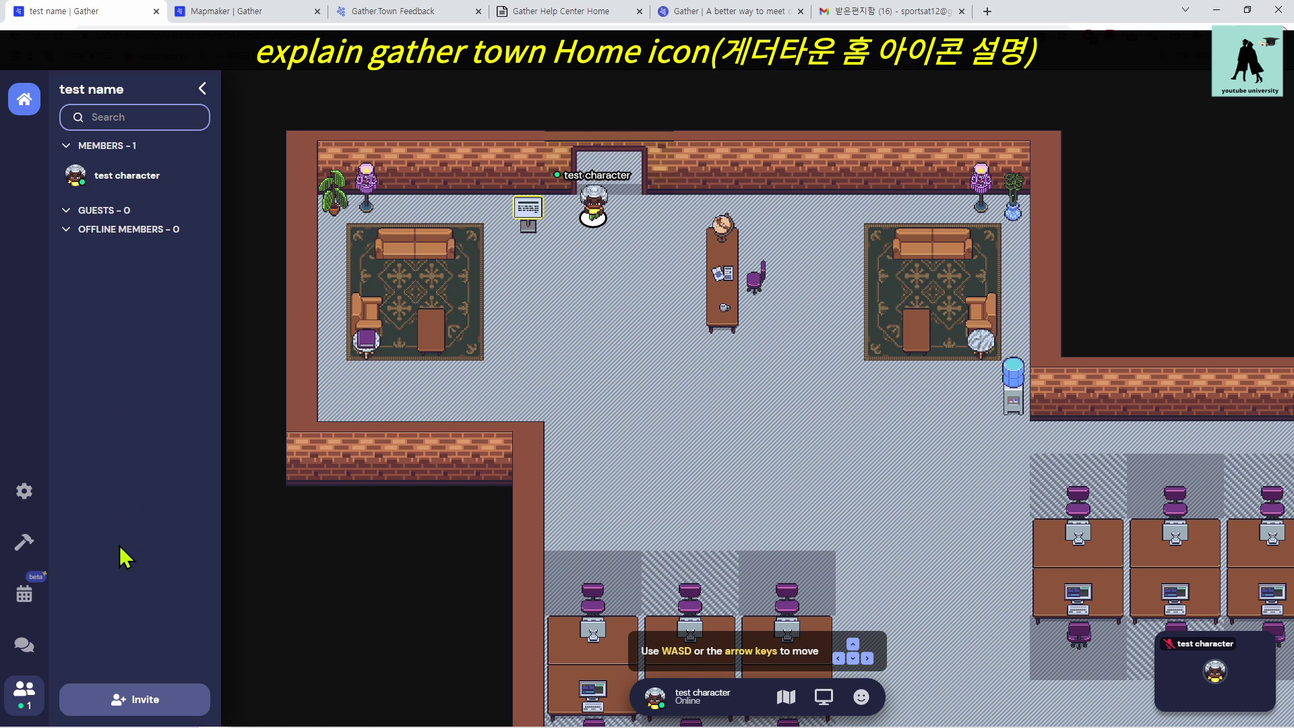
pyautogui.click(181, 698)
pyautogui.click(513, 371)
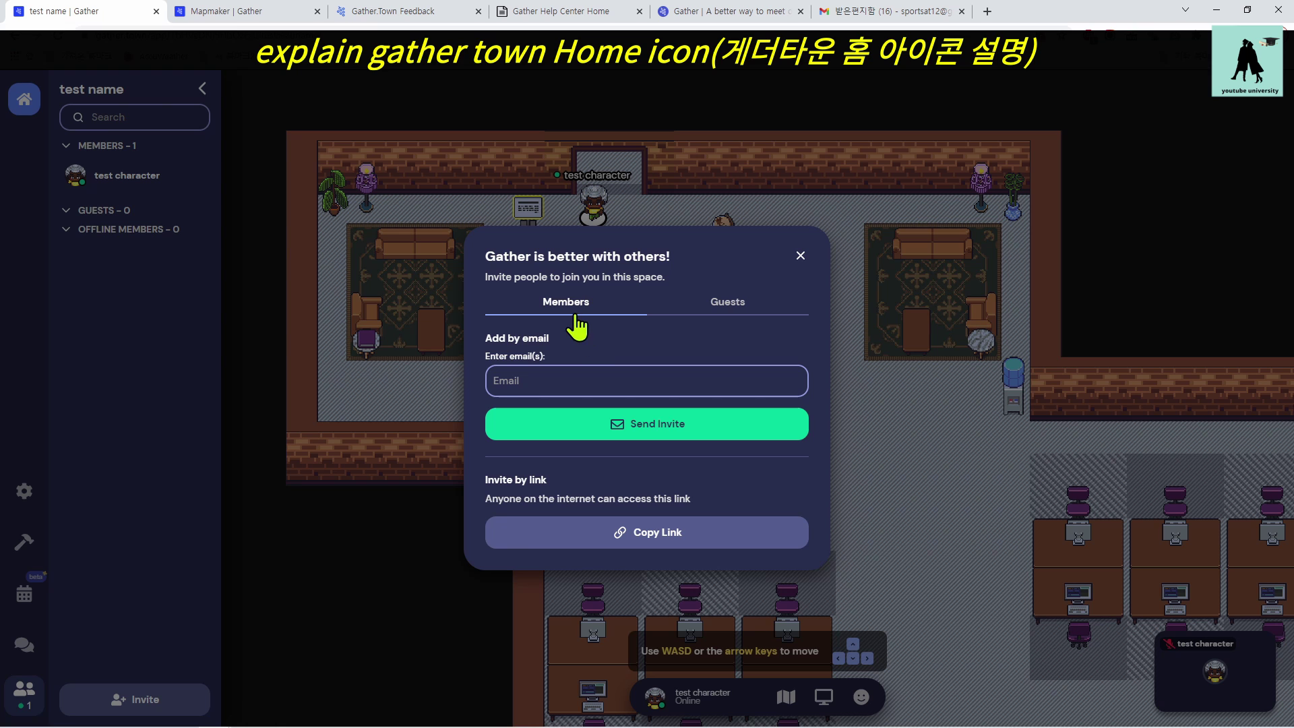
pyautogui.click(728, 304)
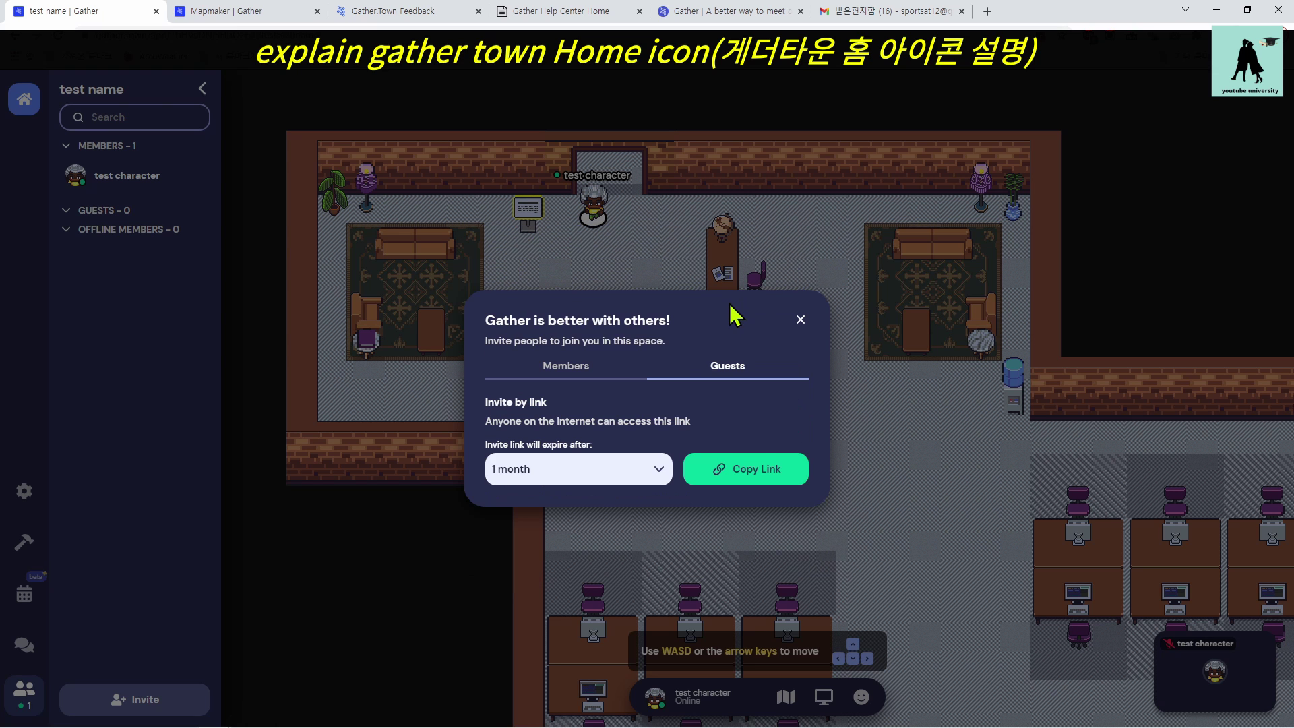
pyautogui.click(574, 366)
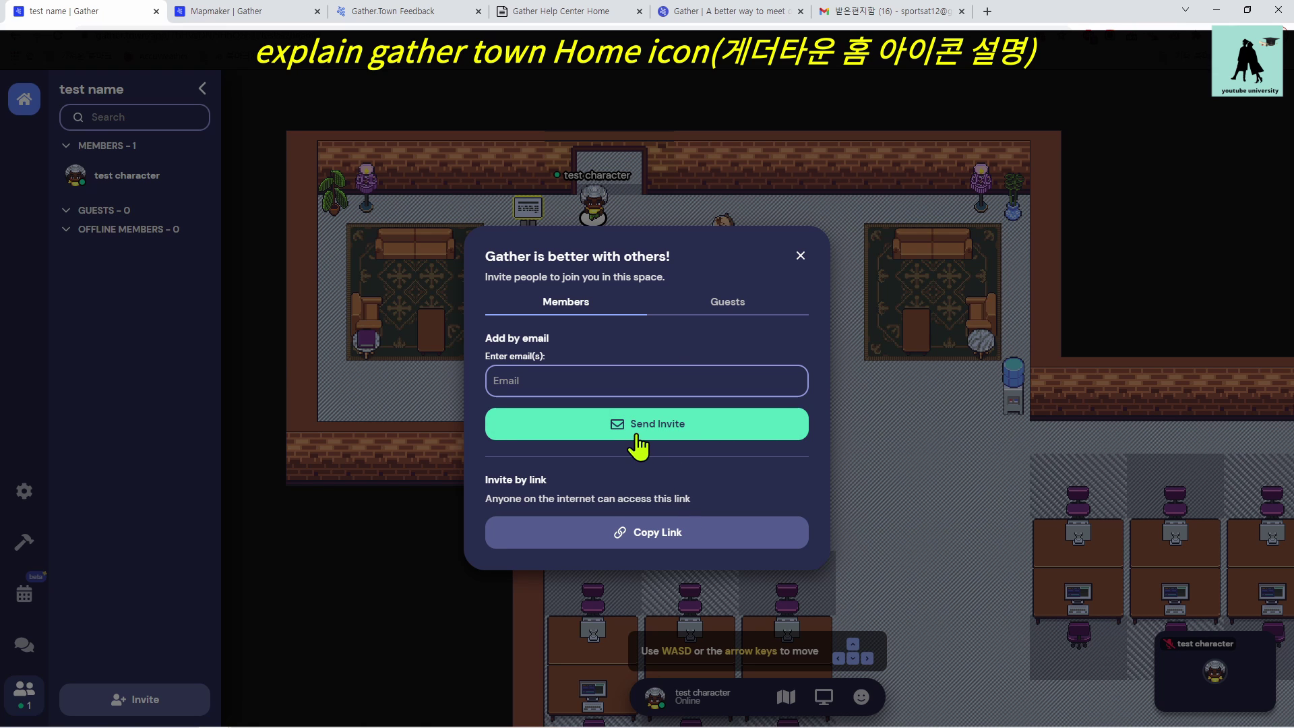
# Set the guest invite link to expire after 1 day, return to the member invitation options, and close the dialog.
pyautogui.click(740, 304)
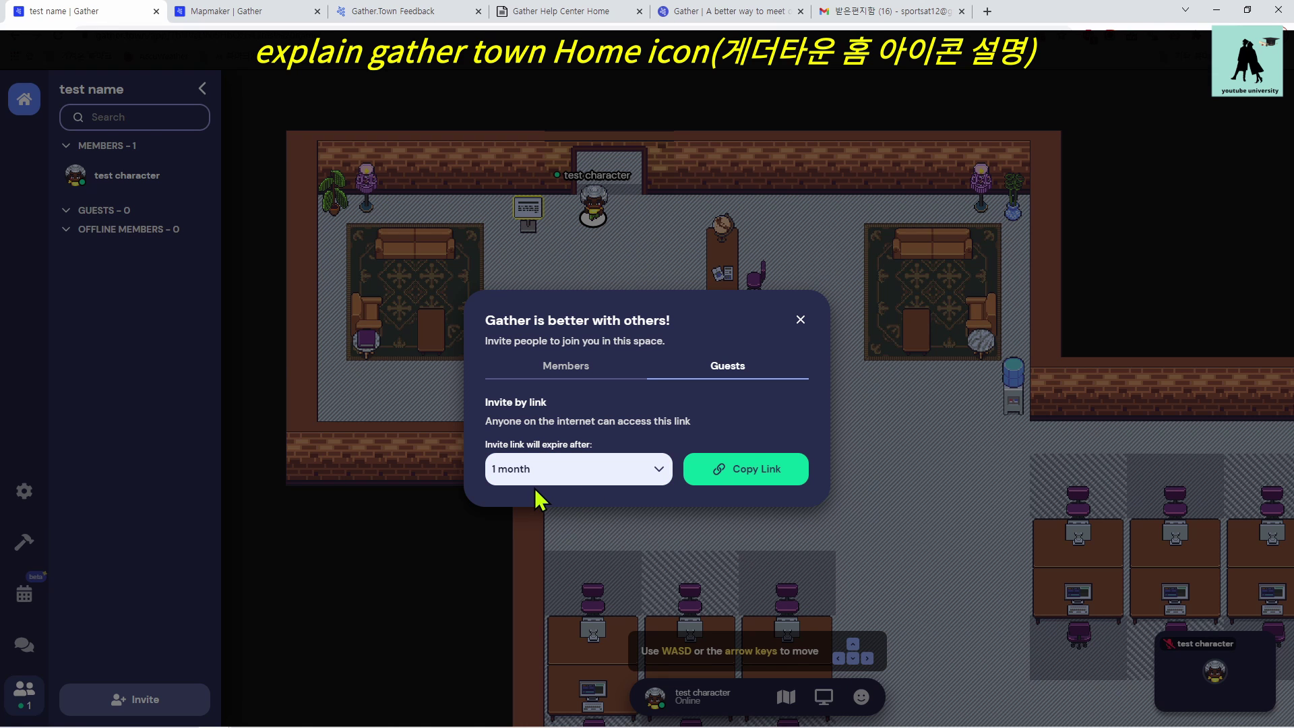
pyautogui.click(661, 472)
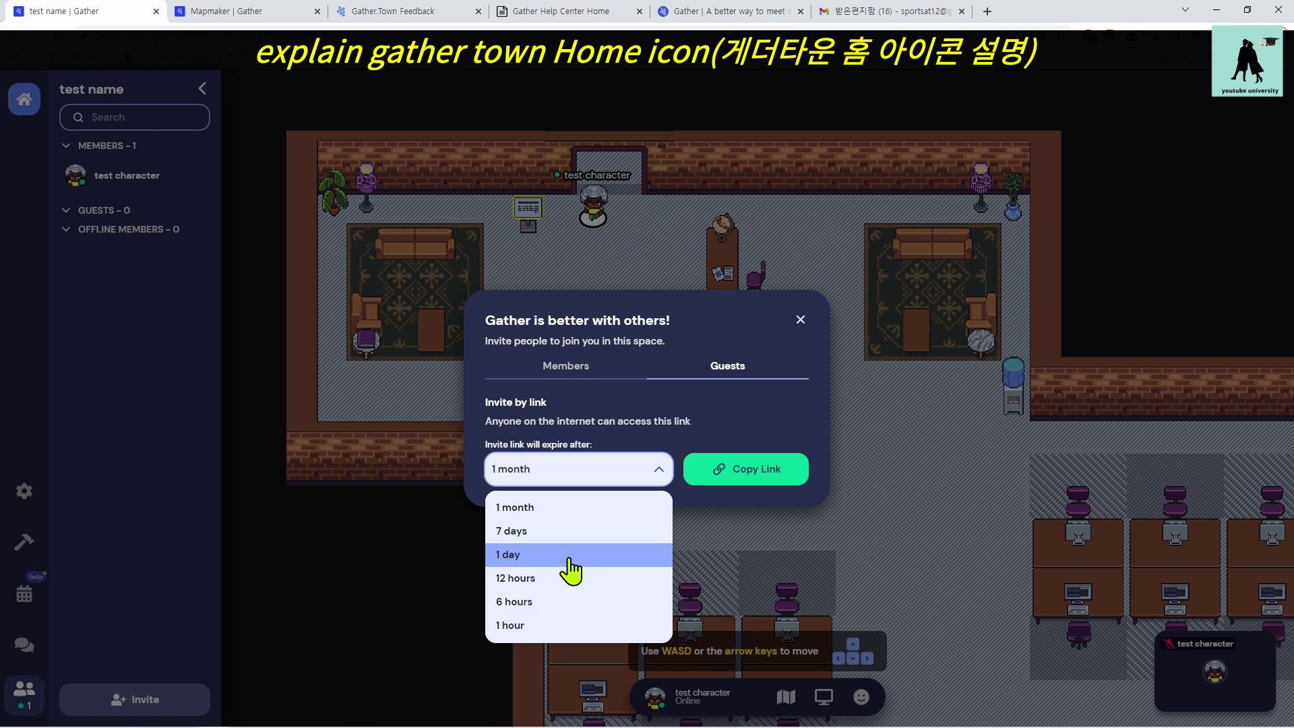
pyautogui.click(653, 563)
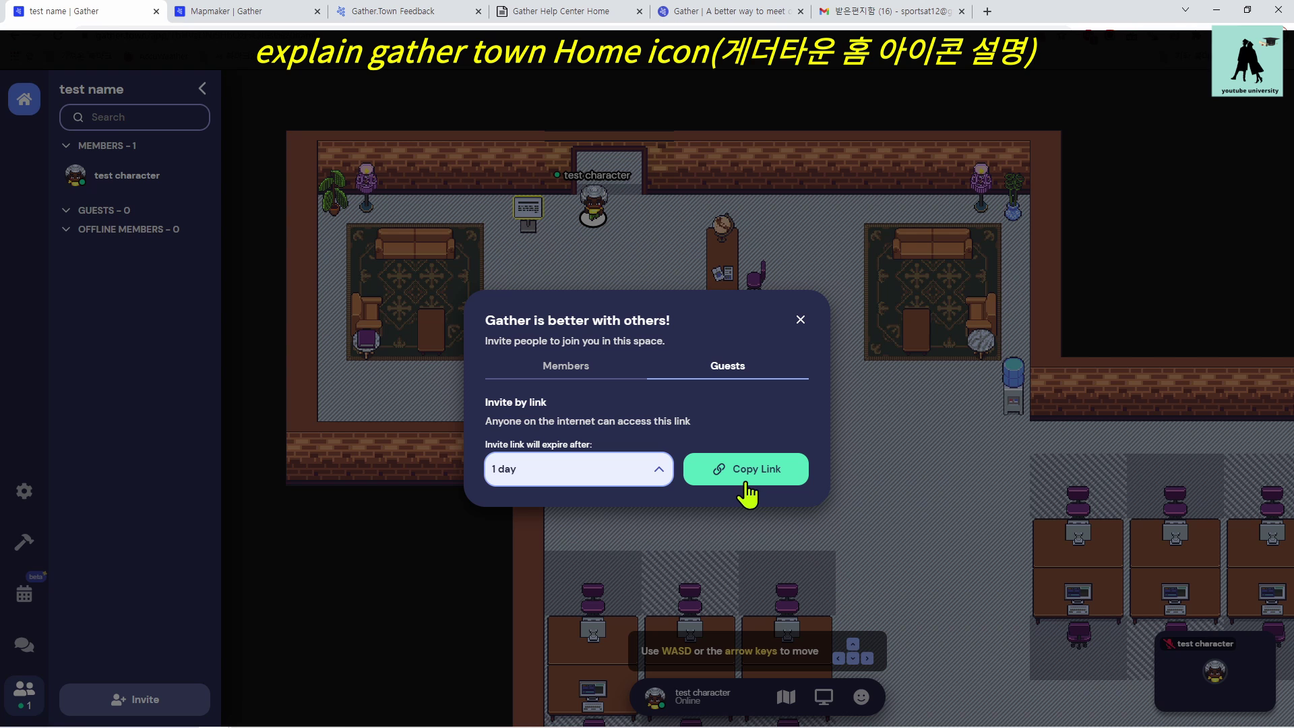
pyautogui.click(572, 372)
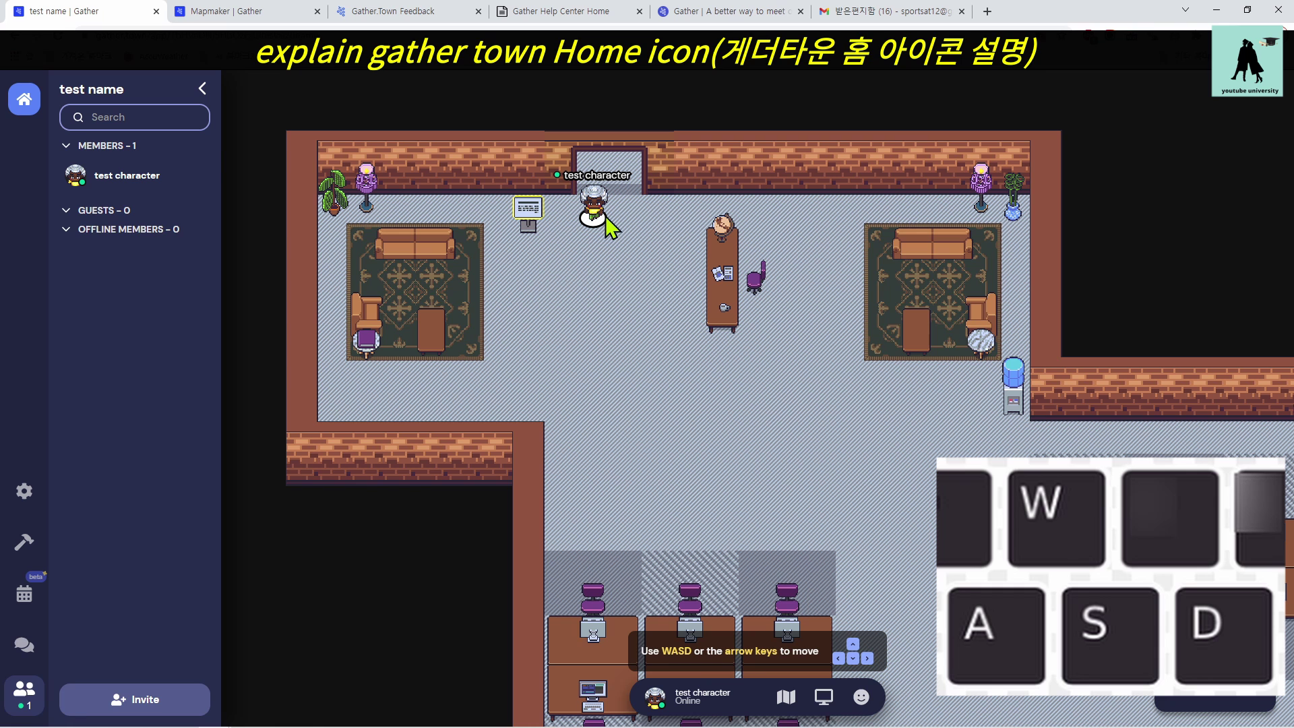
# Walk the avatar from the entrance down toward the desks, right, back left, and up beside the reception desk.
pyautogui.press('s')
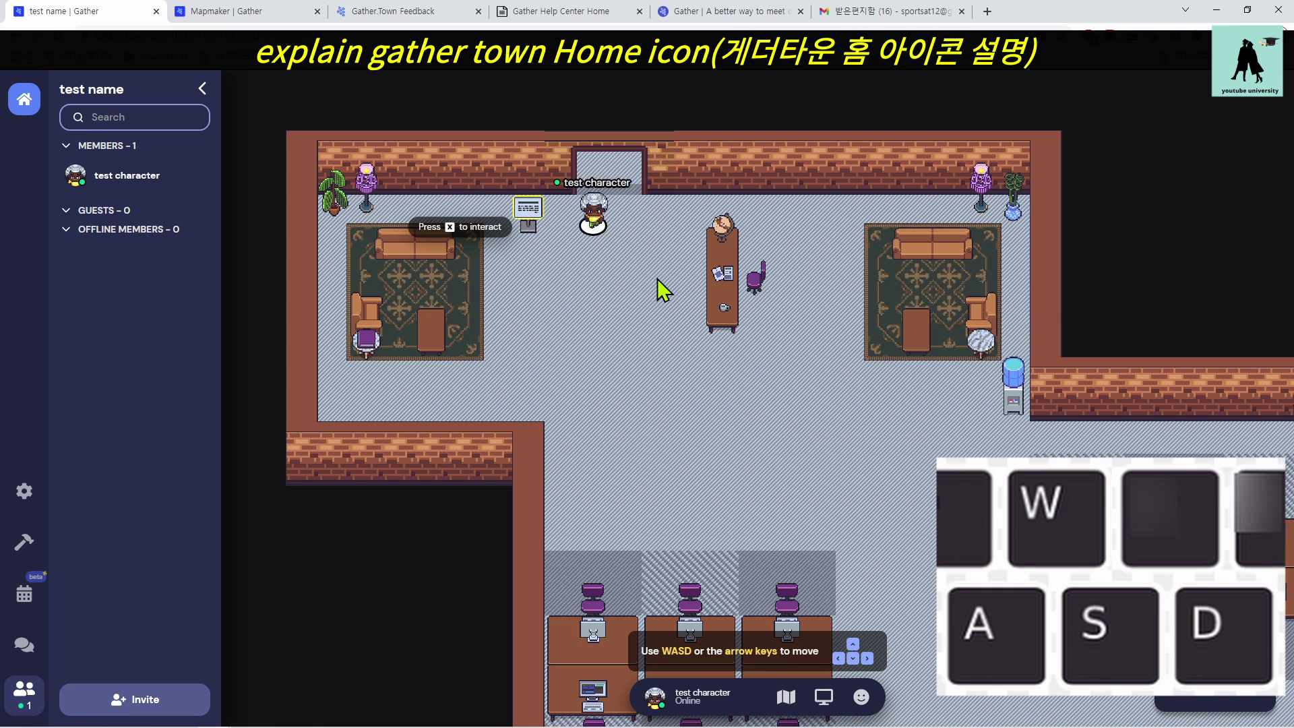
pyautogui.press('s')
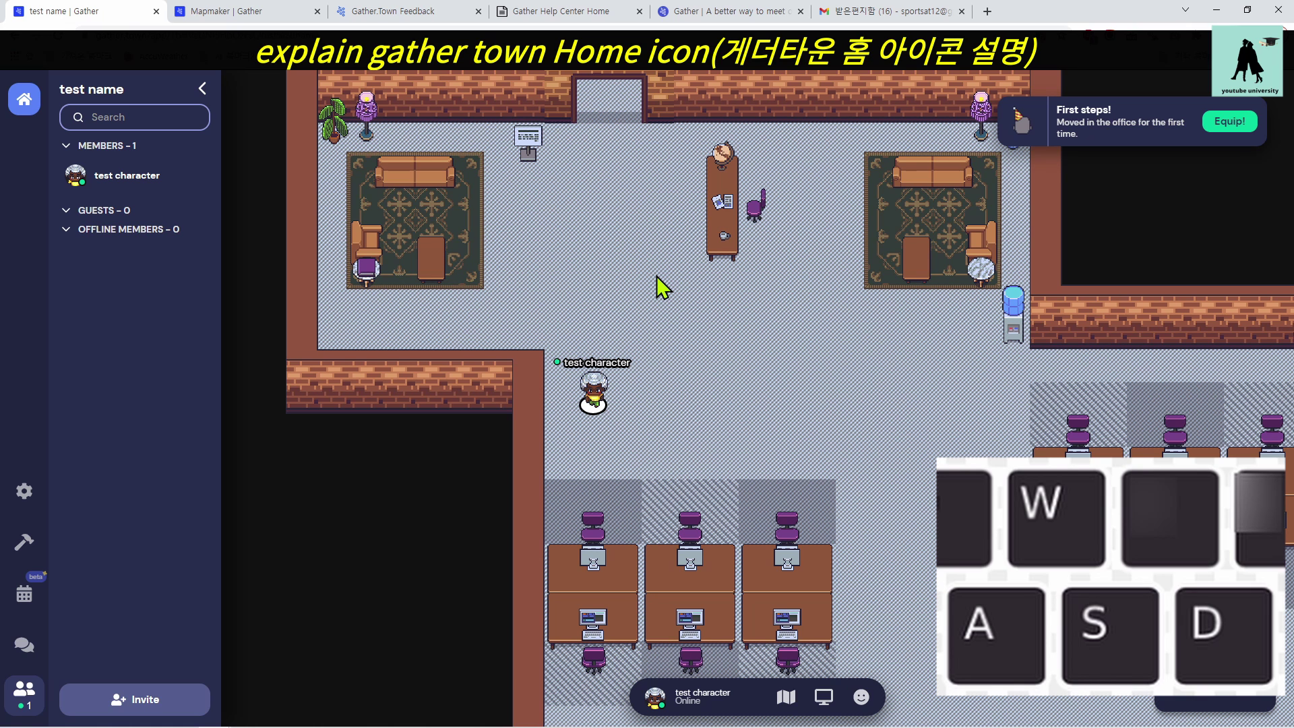
pyautogui.press('d')
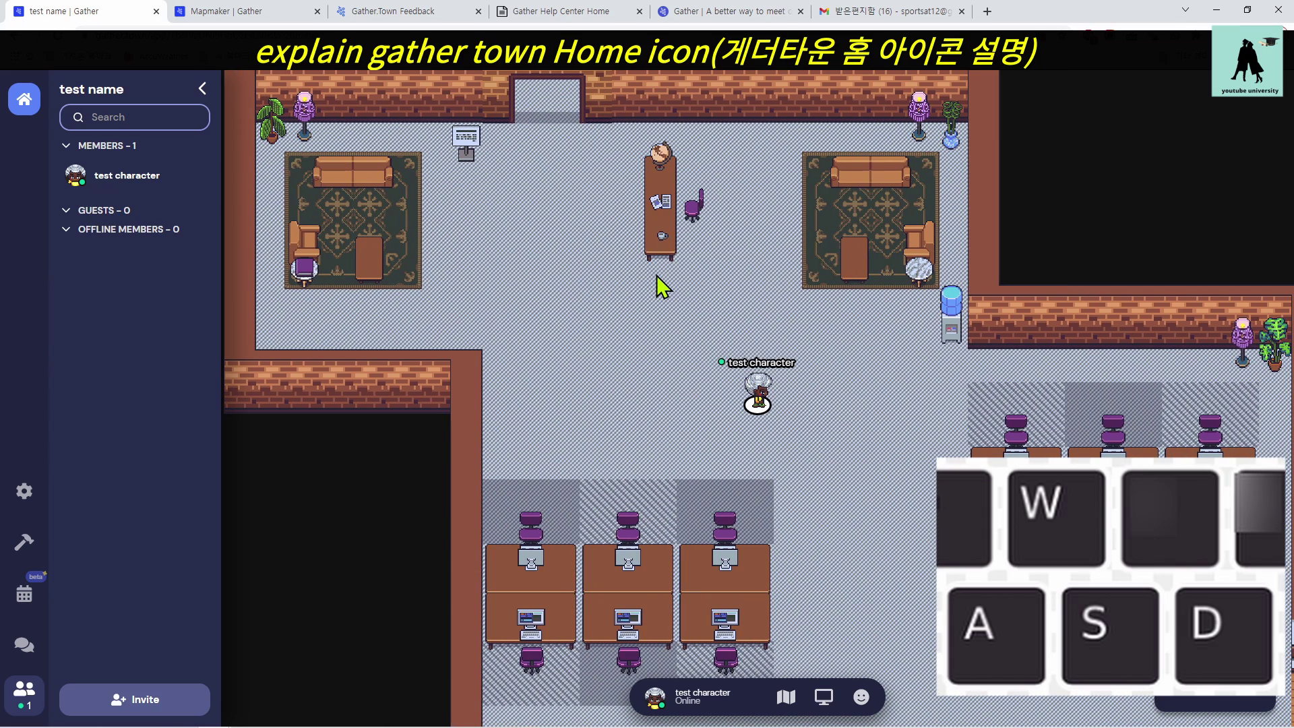
pyautogui.press('a')
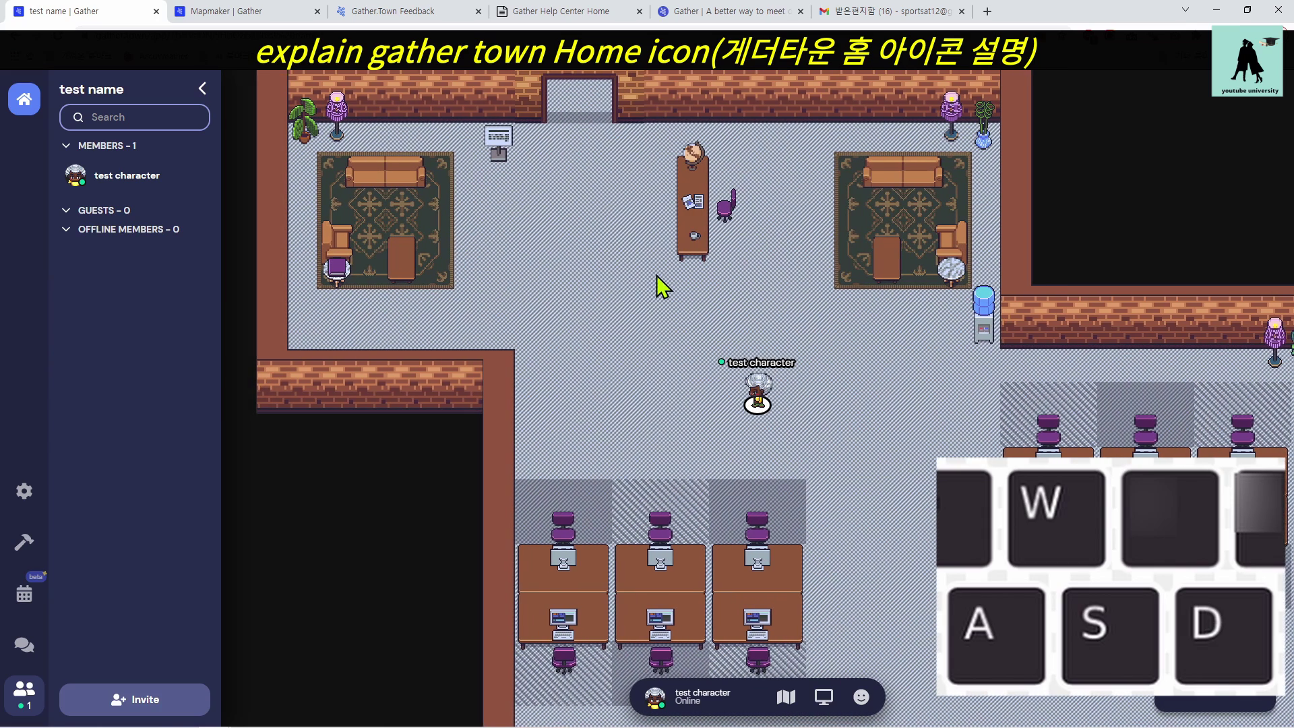
pyautogui.press('a')
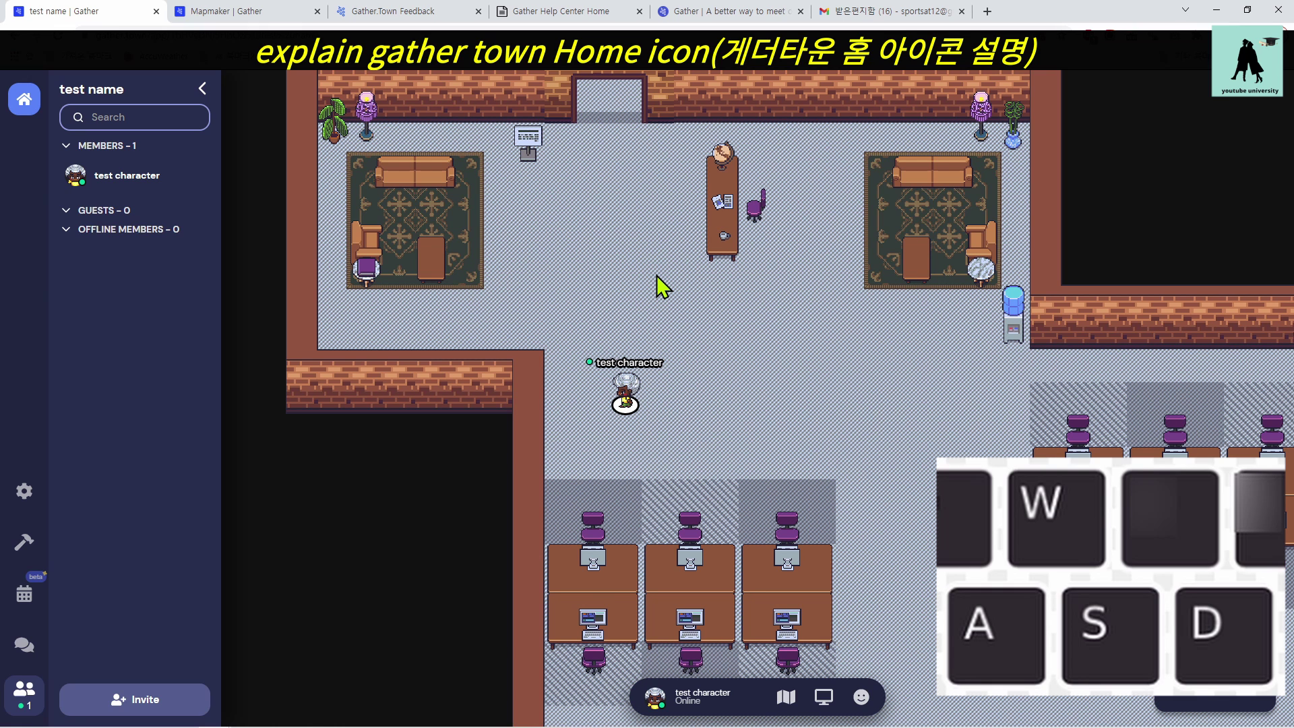
pyautogui.press('w')
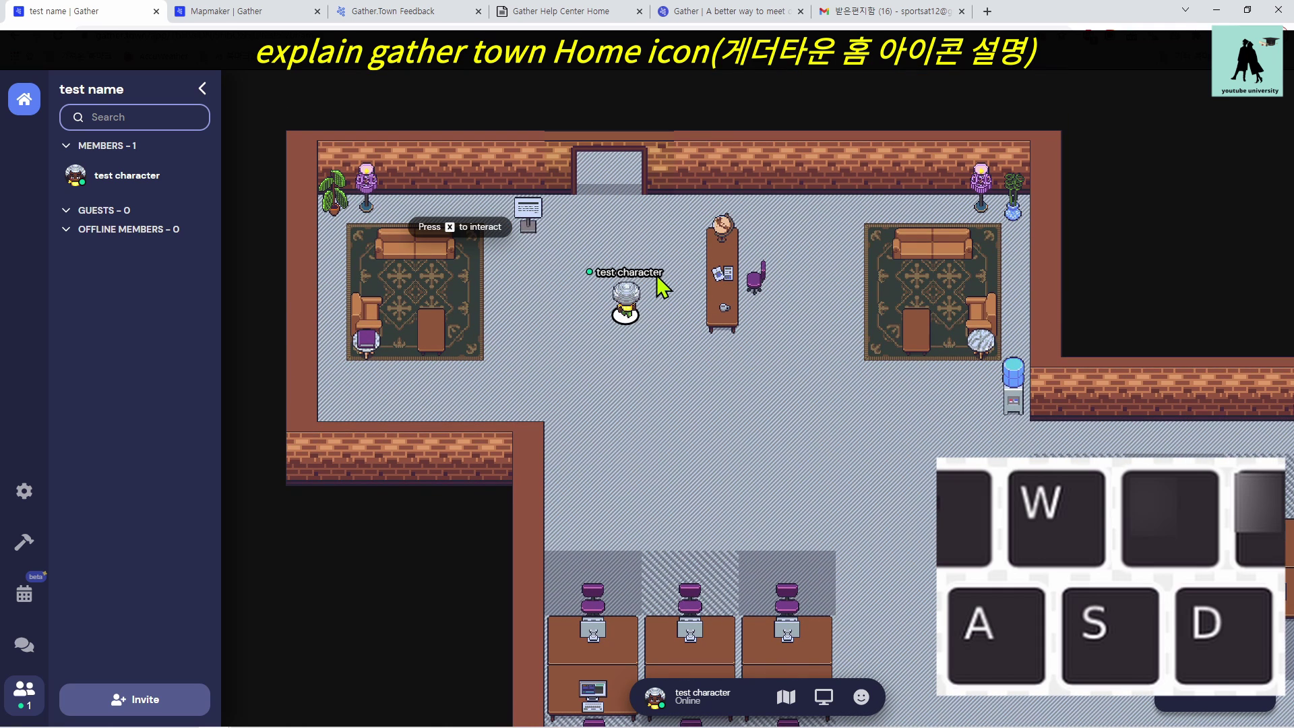
pyautogui.press('w')
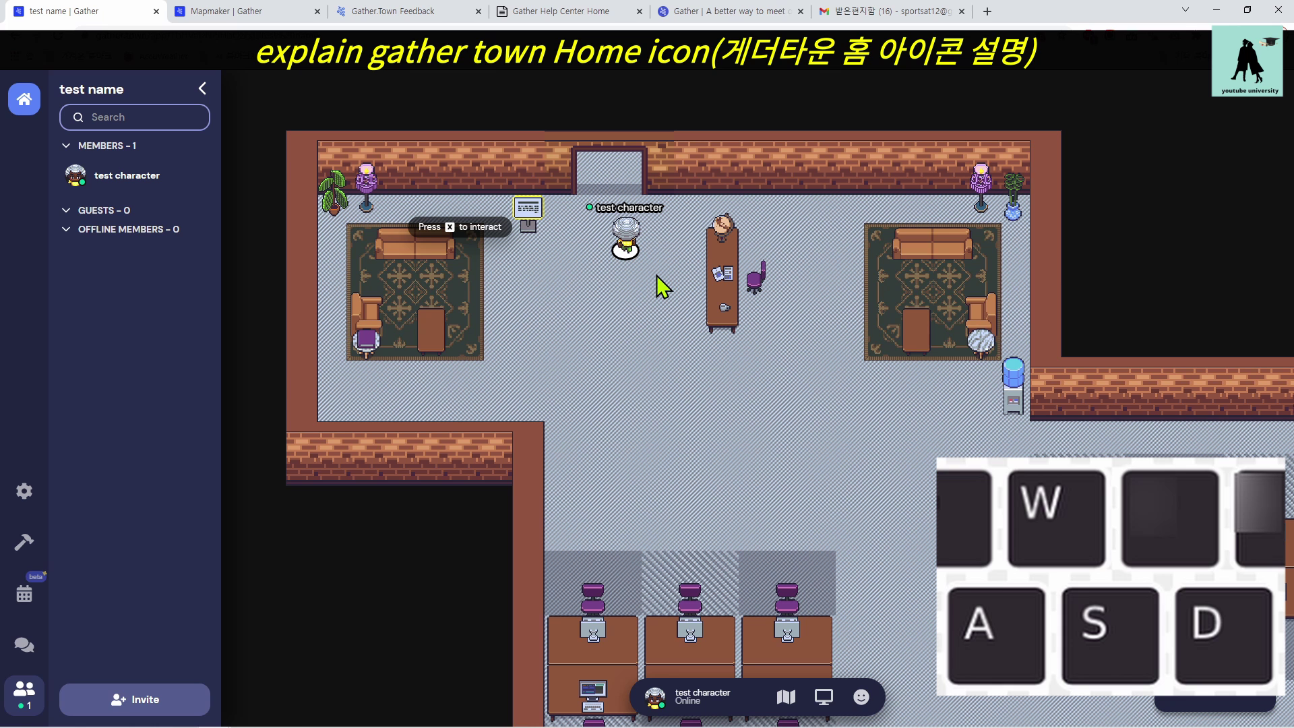
# Walk the avatar down from the reception desk, right toward the water cooler, and back left above the desks.
pyautogui.press('s')
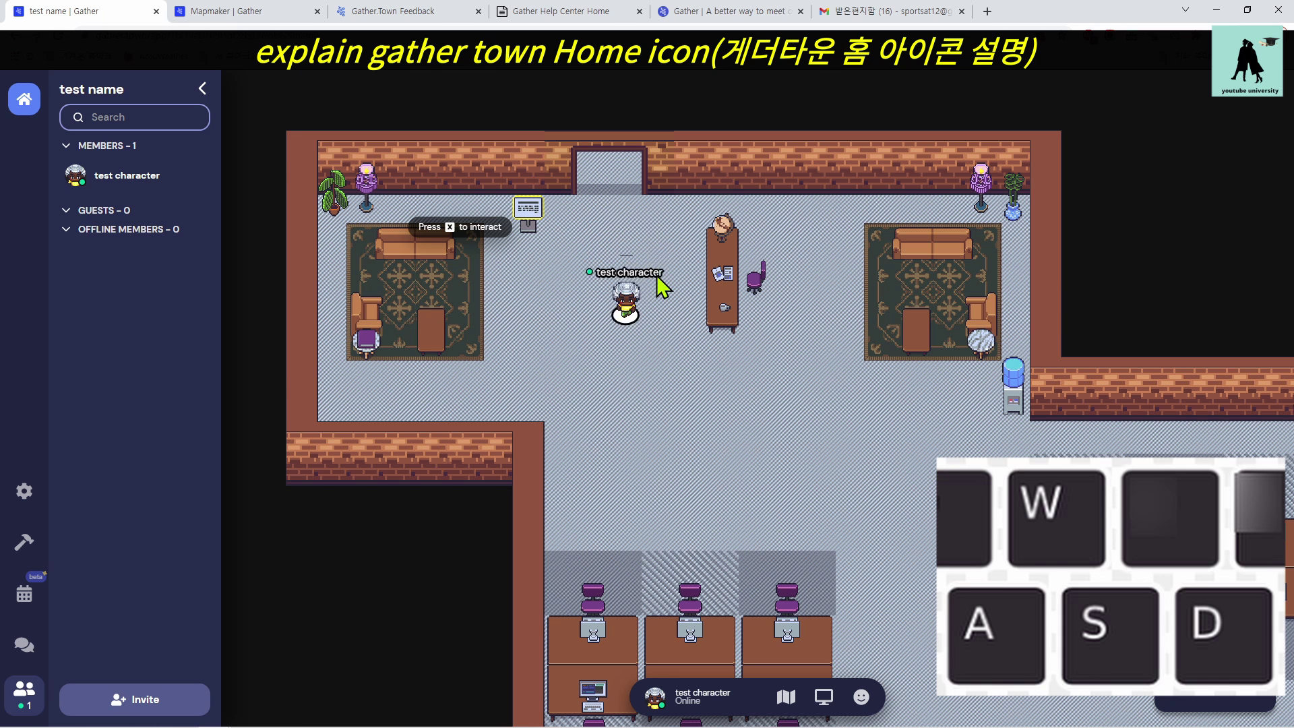
pyautogui.press('s')
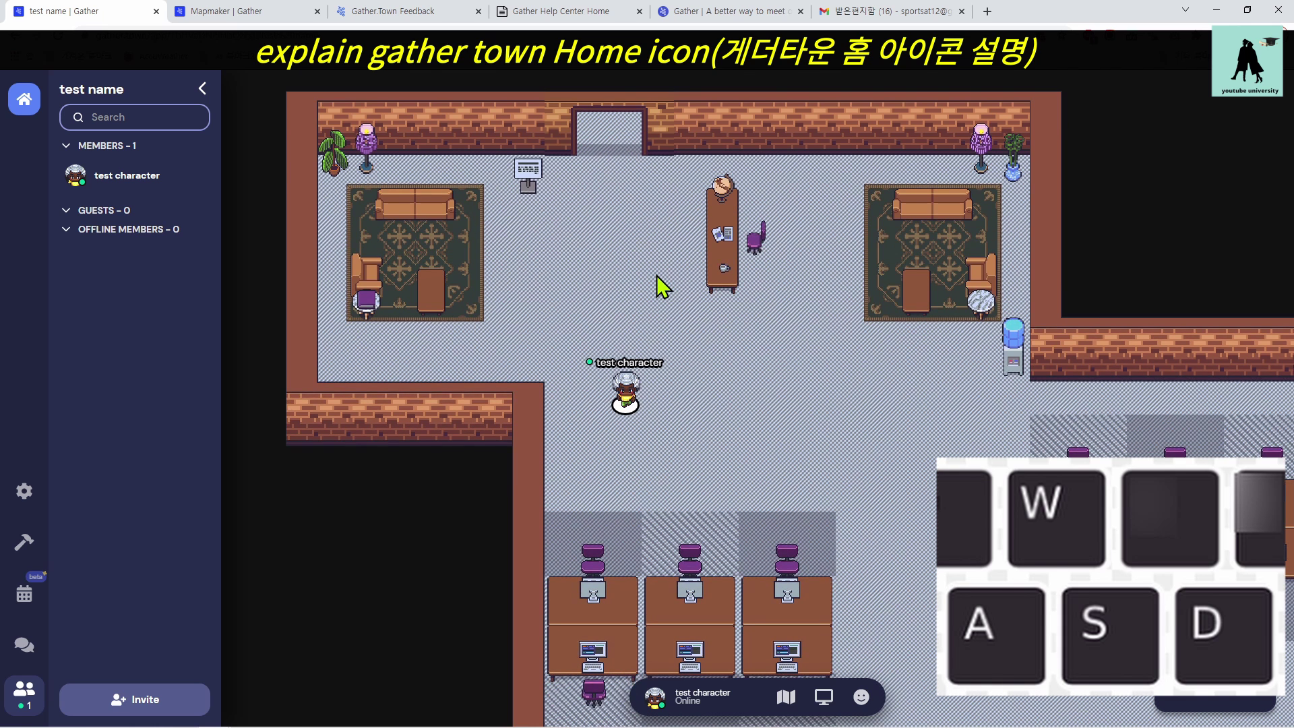
pyautogui.press('d')
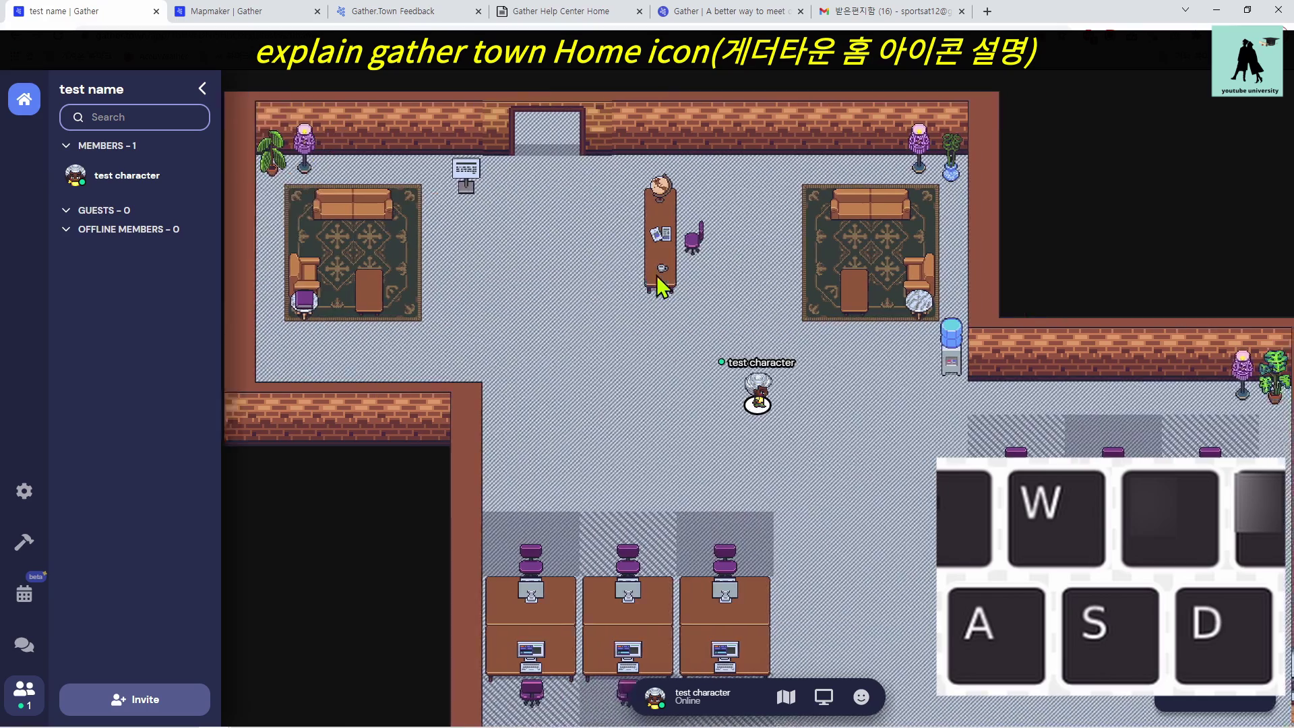
pyautogui.press('d')
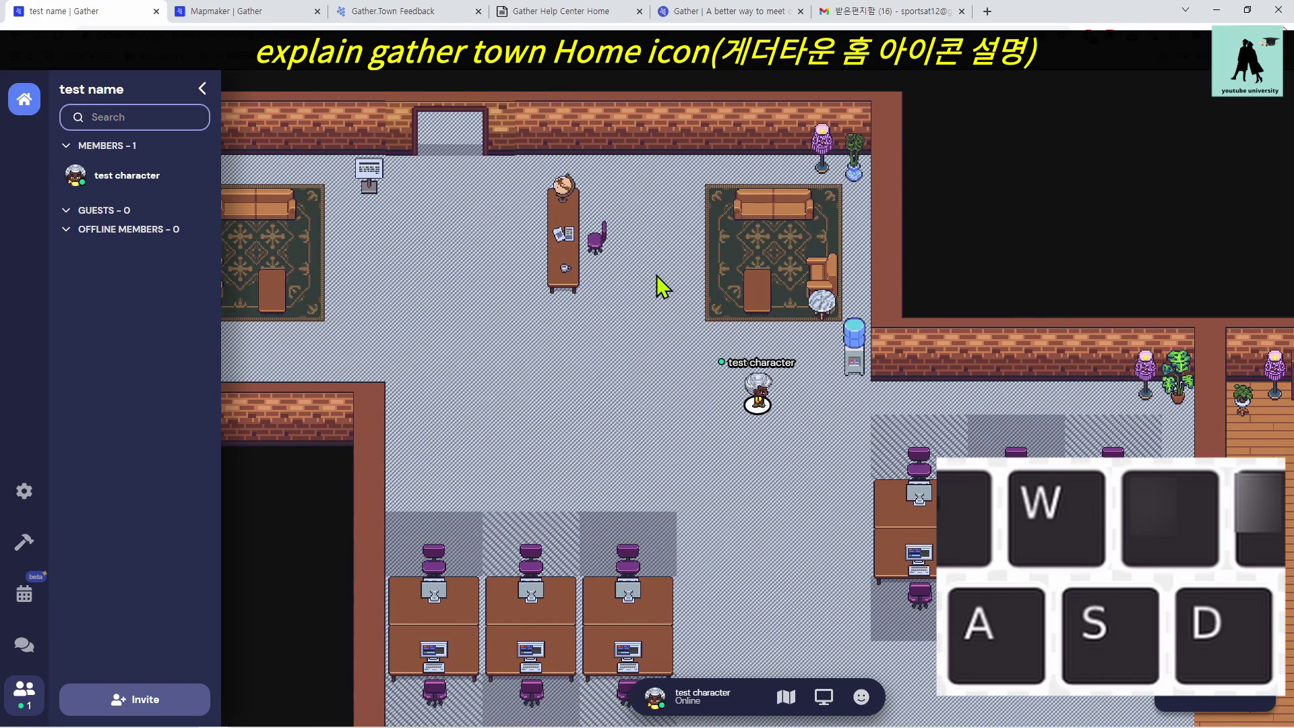
pyautogui.press('a')
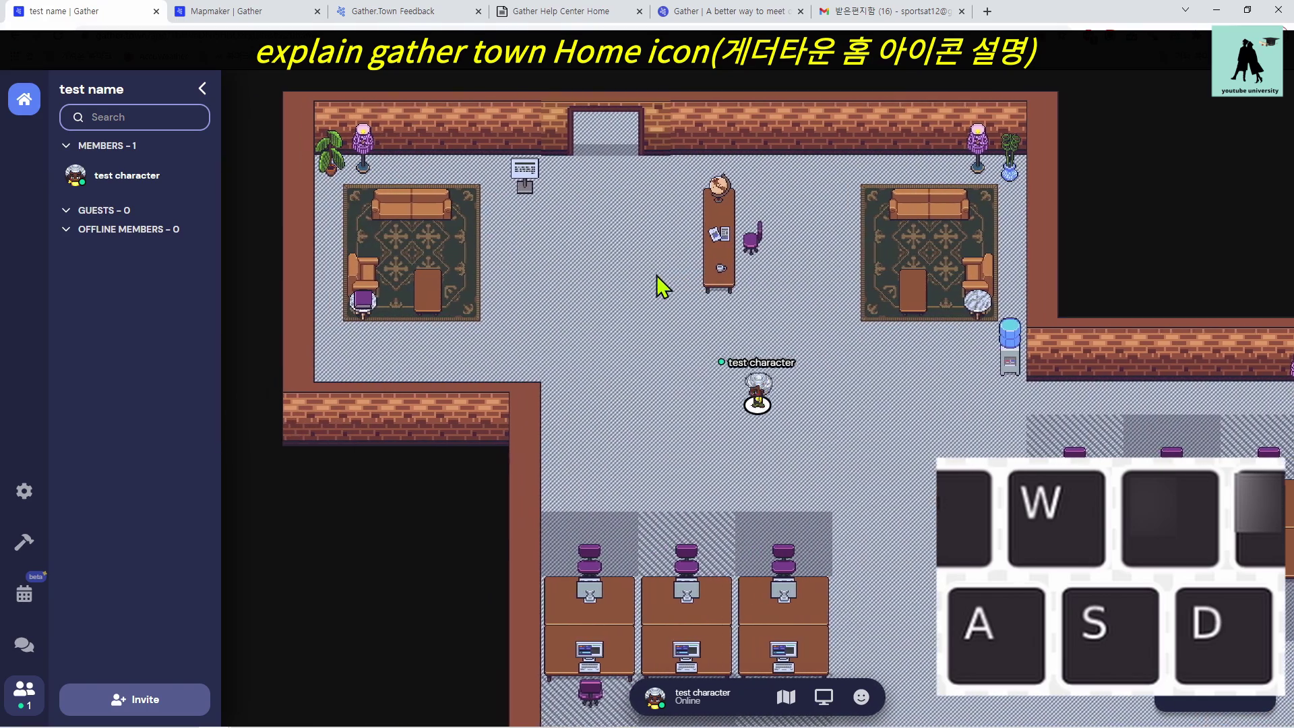
pyautogui.press('a')
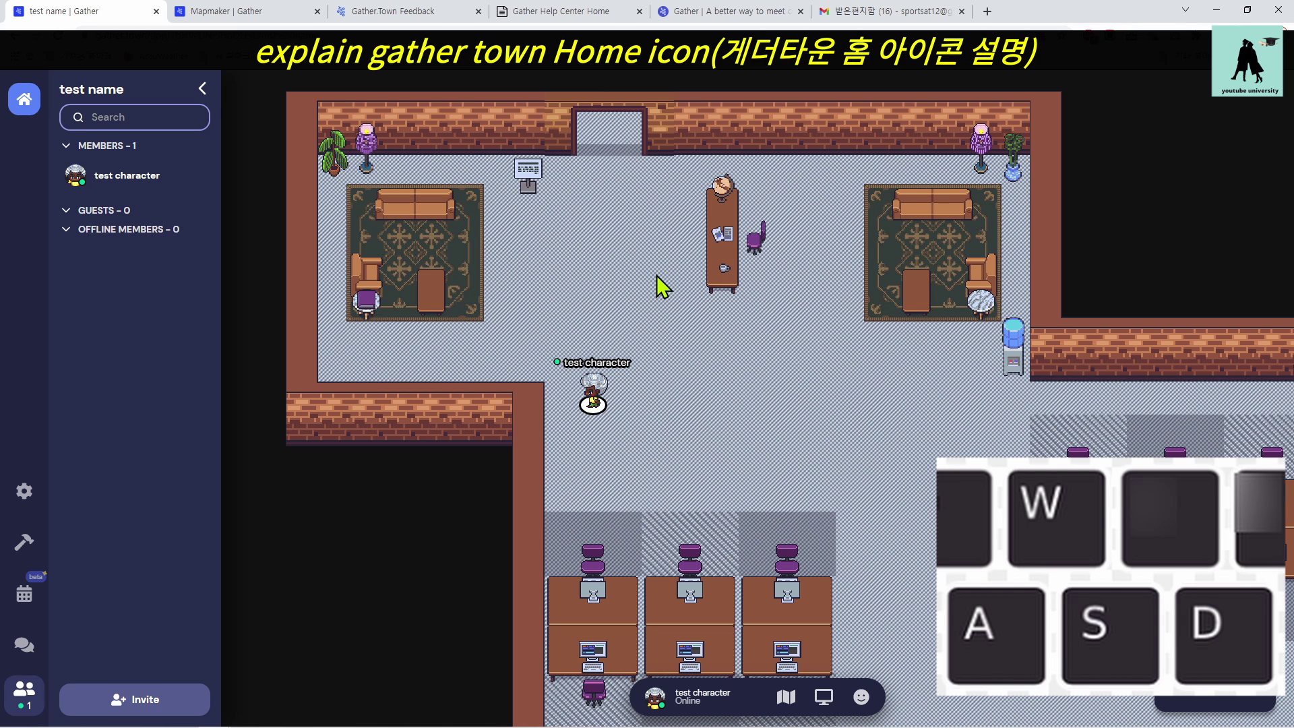
# Walk the avatar straight up from above the desks to the entrance doorway.
pyautogui.press('w')
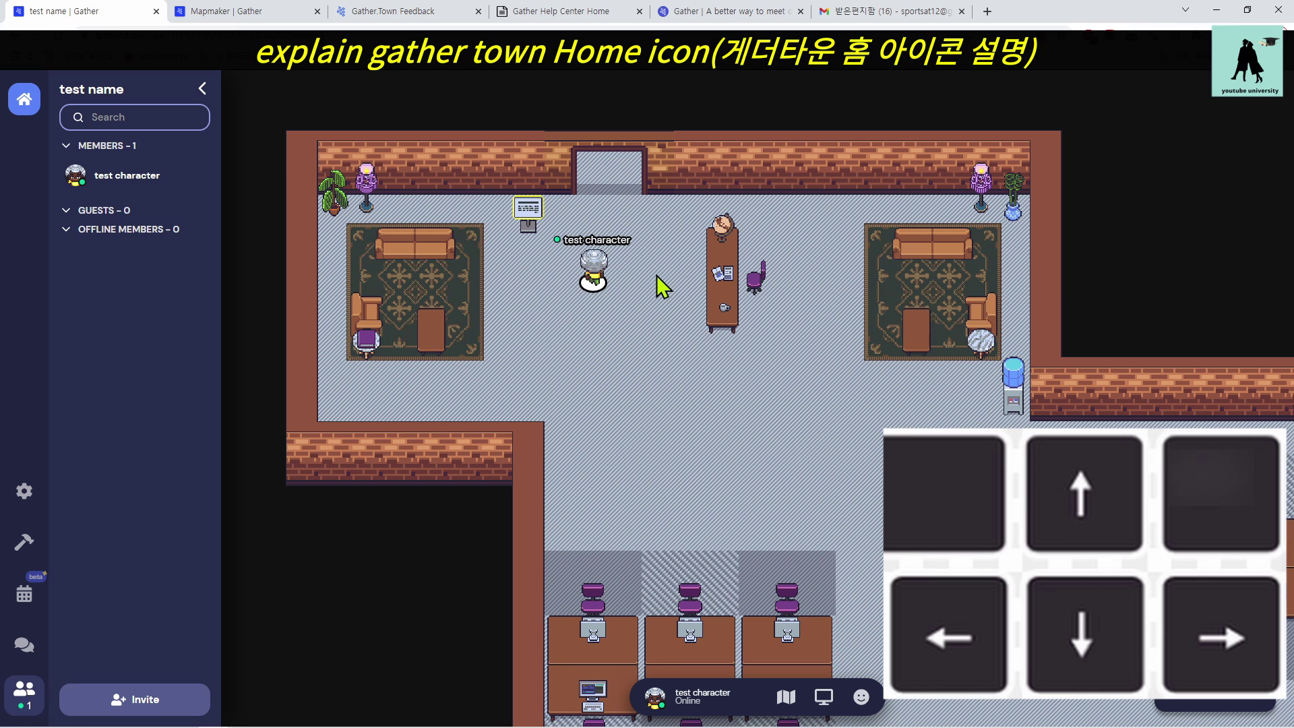
pyautogui.press('Up')
pyautogui.press('Up')
pyautogui.press('Up')
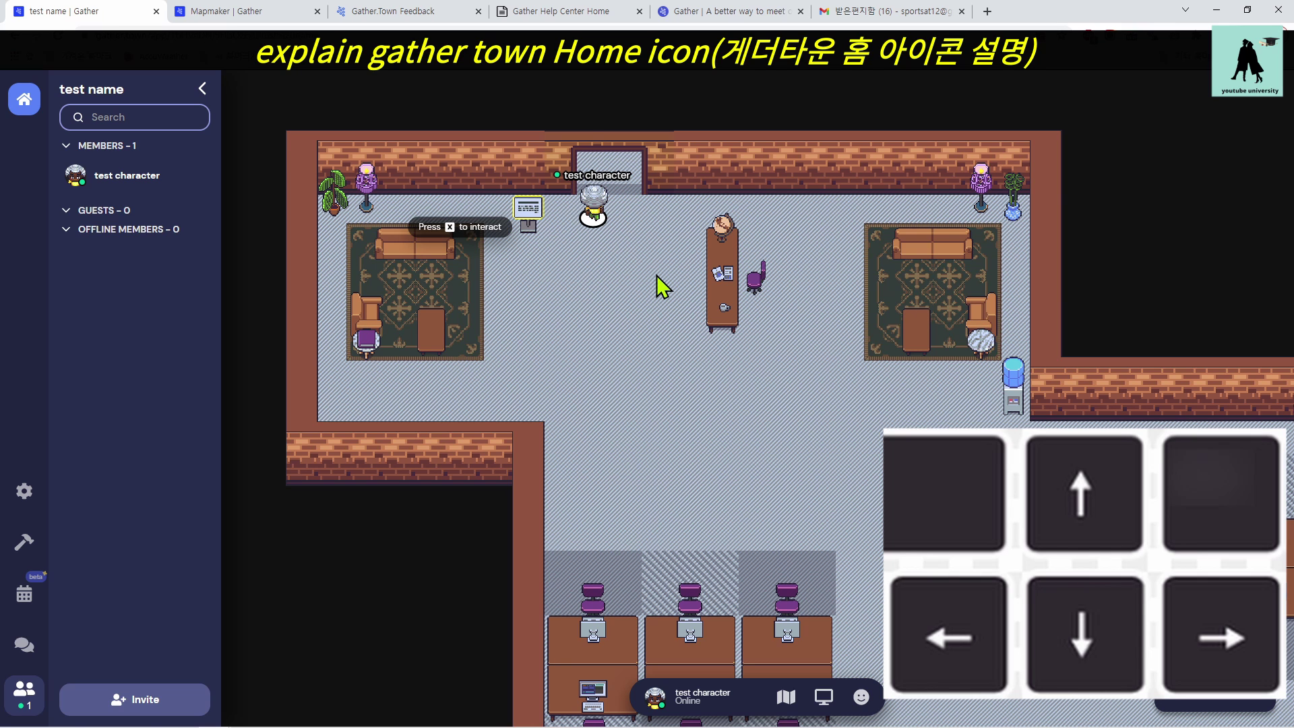
# Walk the avatar up at the entrance doorway, then straight down to the open floor above the desks.
pyautogui.press('Up')
pyautogui.press('Up')
pyautogui.press('Down')
pyautogui.press('Down')
pyautogui.press('Down')
pyautogui.press('Down')
pyautogui.press('Down')
pyautogui.press('Down')
pyautogui.press('Down')
pyautogui.press('Down')
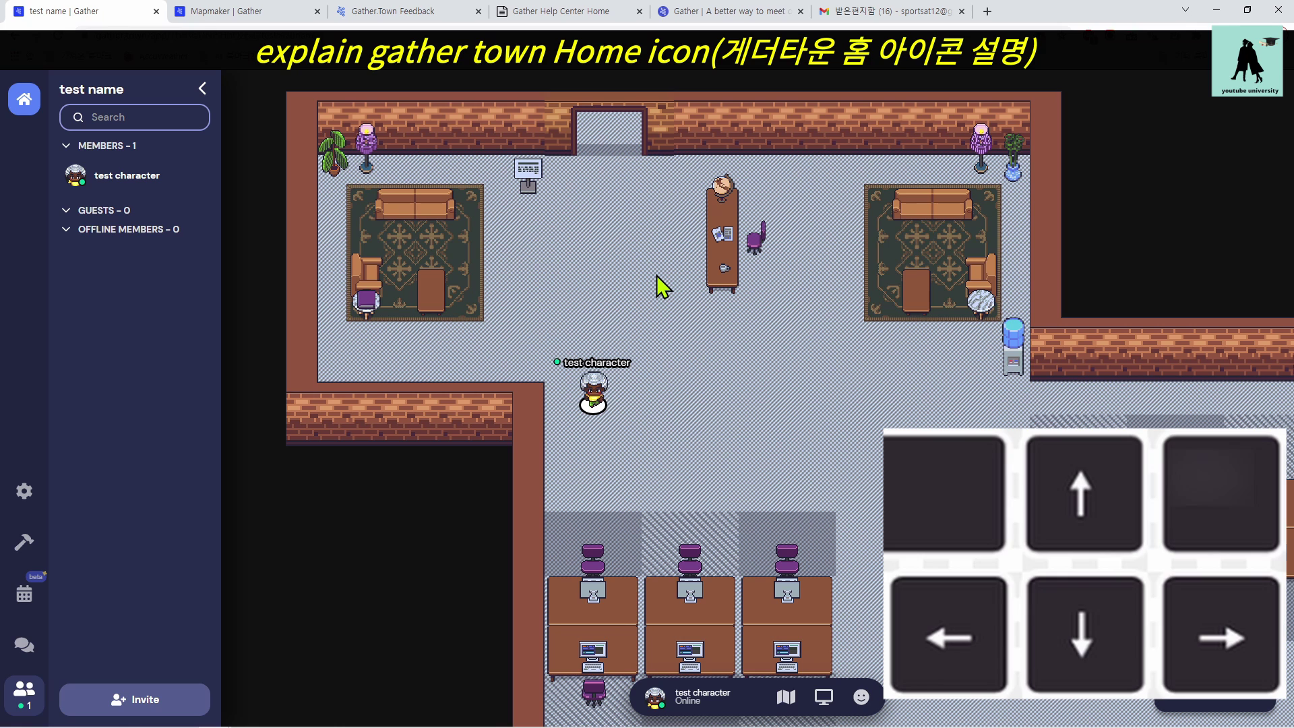
# Walk the avatar right across the open floor above the desks, toward the water cooler.
pyautogui.press('Right')
pyautogui.press('Right')
pyautogui.press('Right')
pyautogui.press('Right')
pyautogui.press('Right')
pyautogui.press('Right')
pyautogui.press('Right')
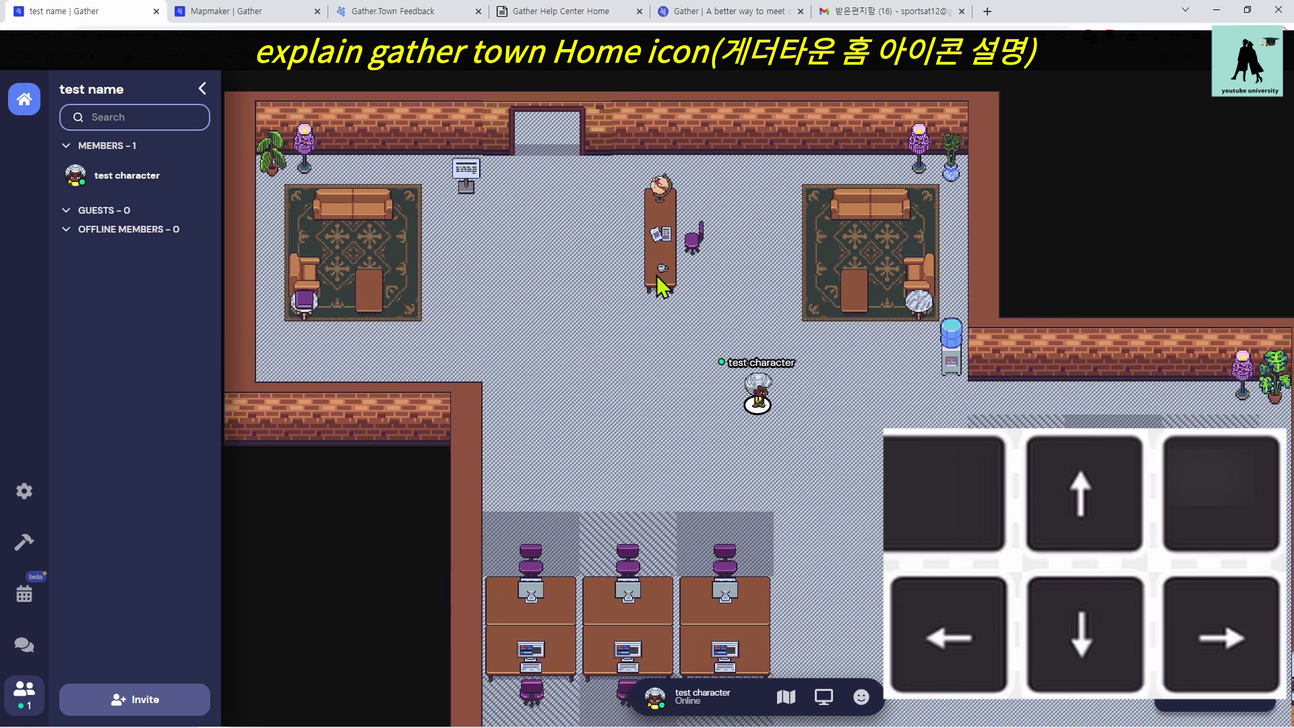
pyautogui.press('Right')
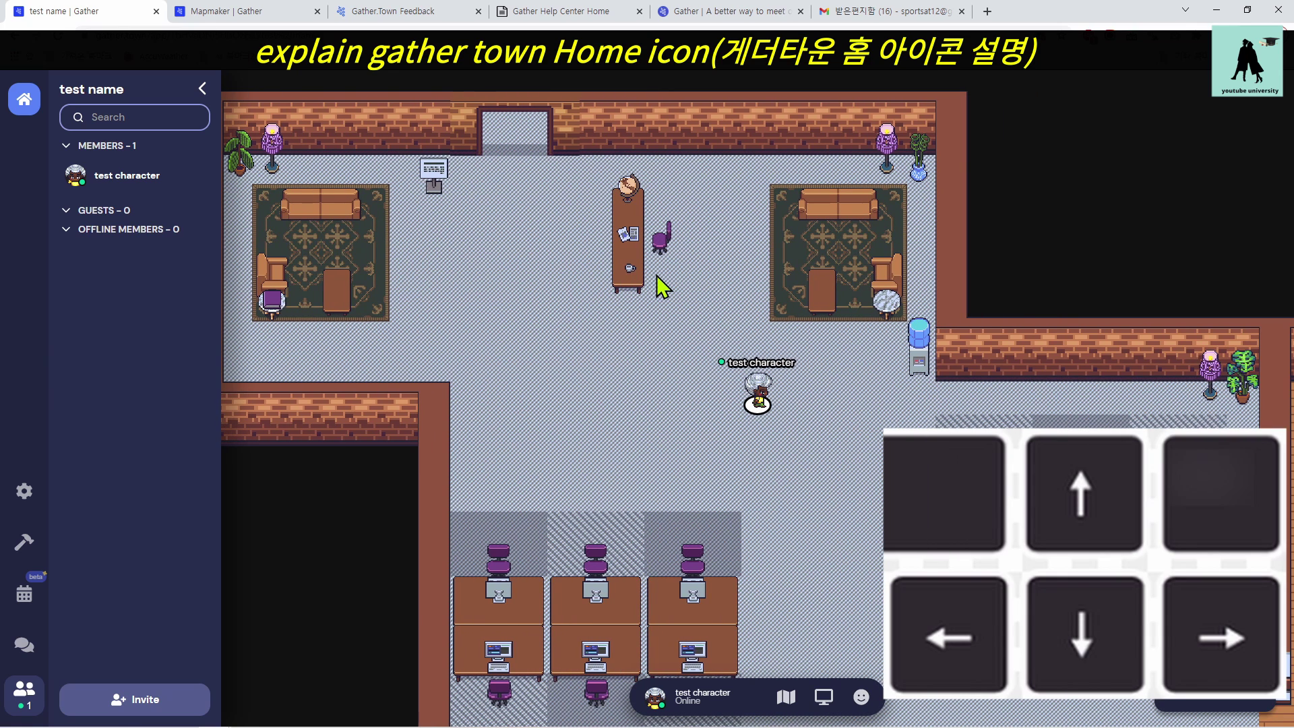
# Walk the avatar back left to the floor above the middle of the left desk group.
pyautogui.press('Left')
pyautogui.press('Left')
pyautogui.press('Left')
pyautogui.press('Left')
pyautogui.press('Left')
pyautogui.press('Left')
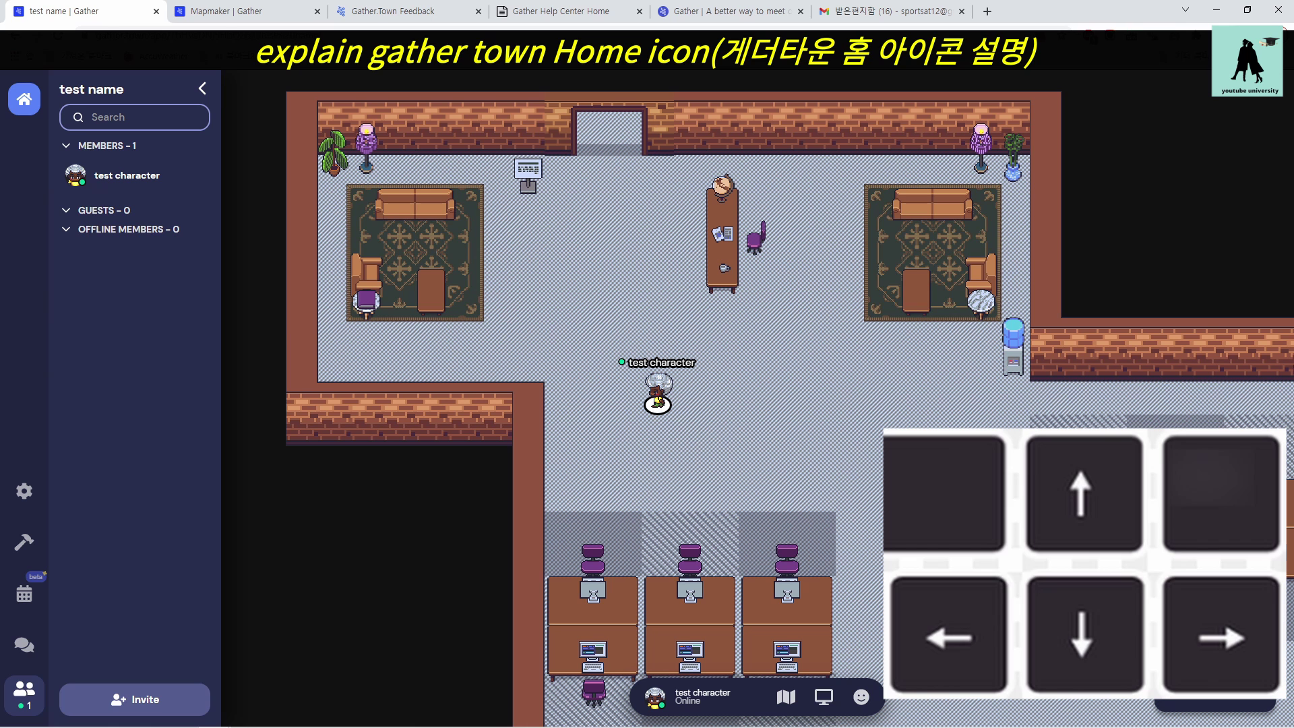
# Walk the avatar up beside the reception desk and one step to the left.
pyautogui.press('Up')
pyautogui.press('Up')
pyautogui.press('Up')
pyautogui.press('Up')
pyautogui.press('Up')
pyautogui.press('Up')
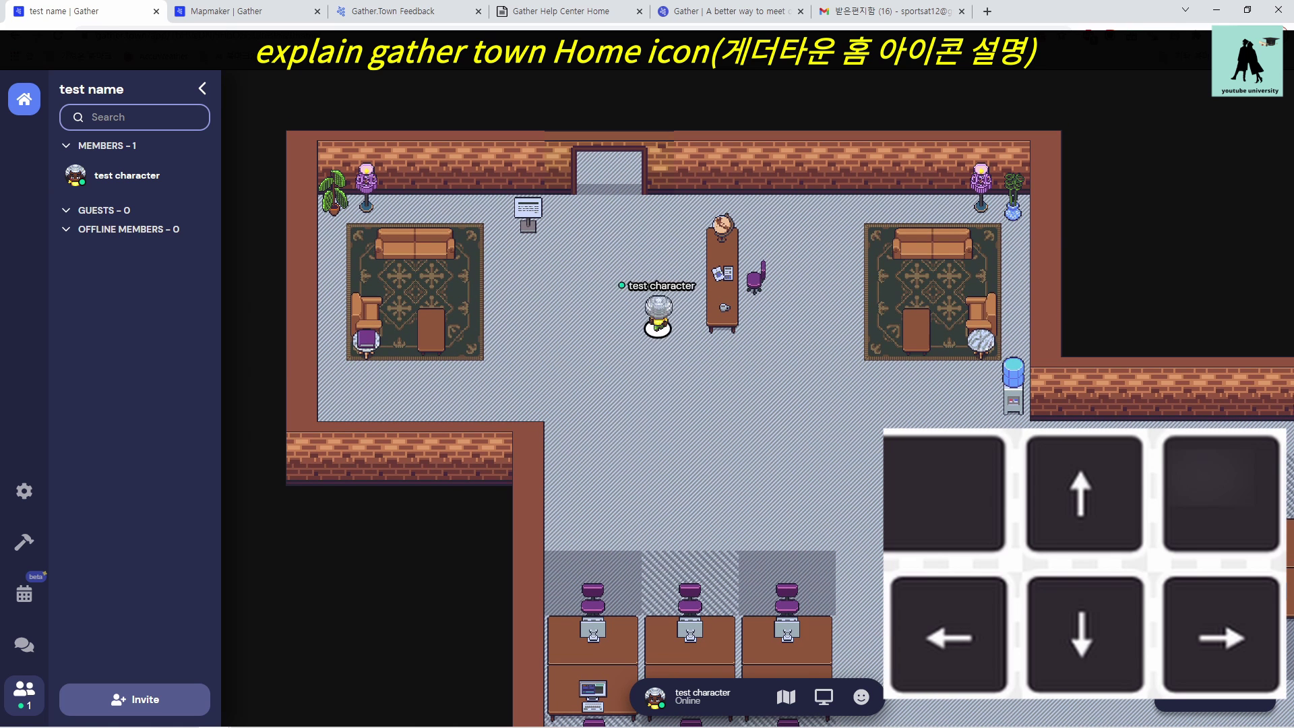
pyautogui.press('Left')
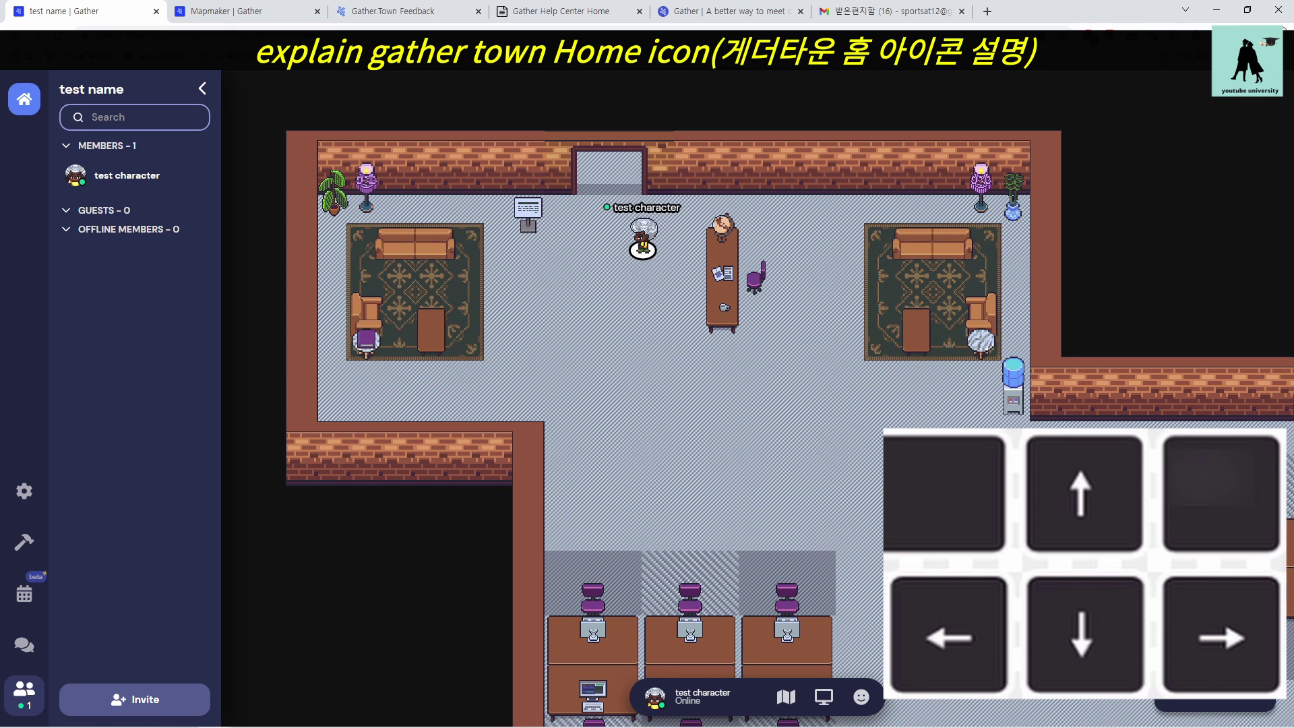
# Walk the avatar down from the reception desk to the open floor above the desks.
pyautogui.press('Down')
pyautogui.press('Down')
pyautogui.press('Down')
pyautogui.press('Down')
pyautogui.press('Down')
pyautogui.press('Down')
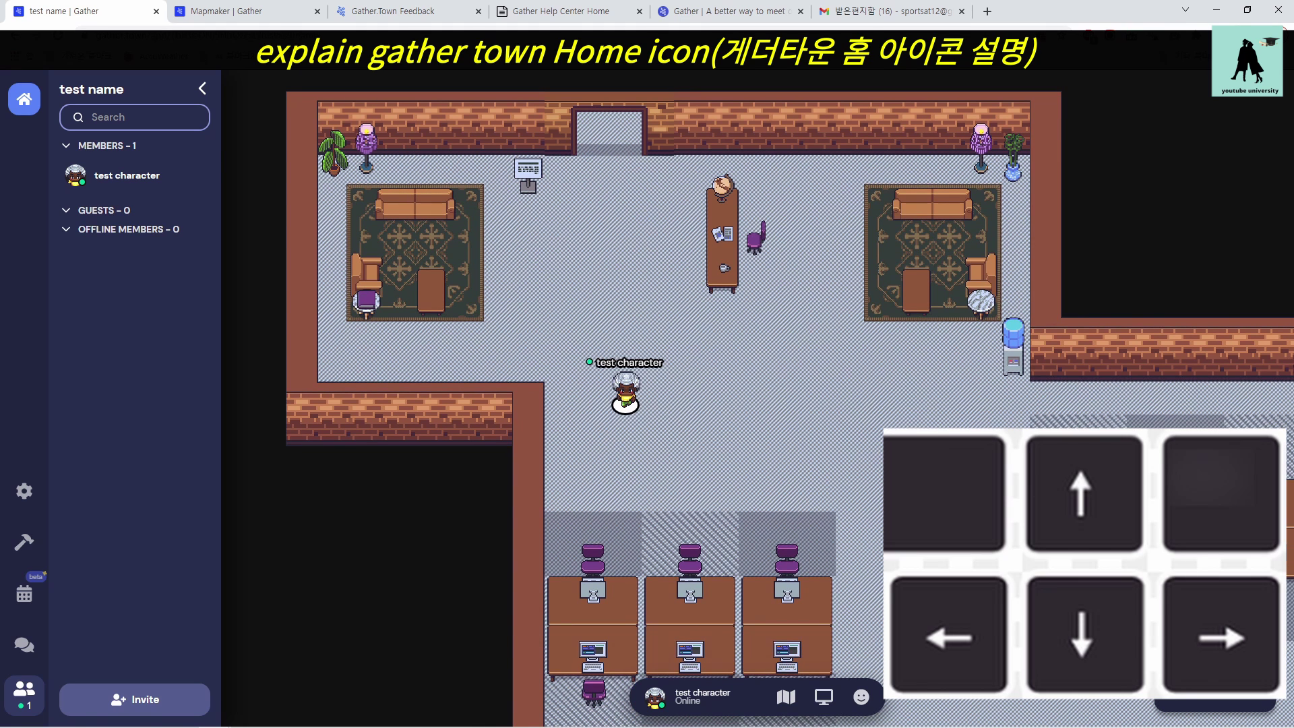
# Walk the avatar right along the open floor to just below the reception desk's chair.
pyautogui.press('Right')
pyautogui.press('Right')
pyautogui.press('Right')
pyautogui.press('Right')
pyautogui.press('Right')
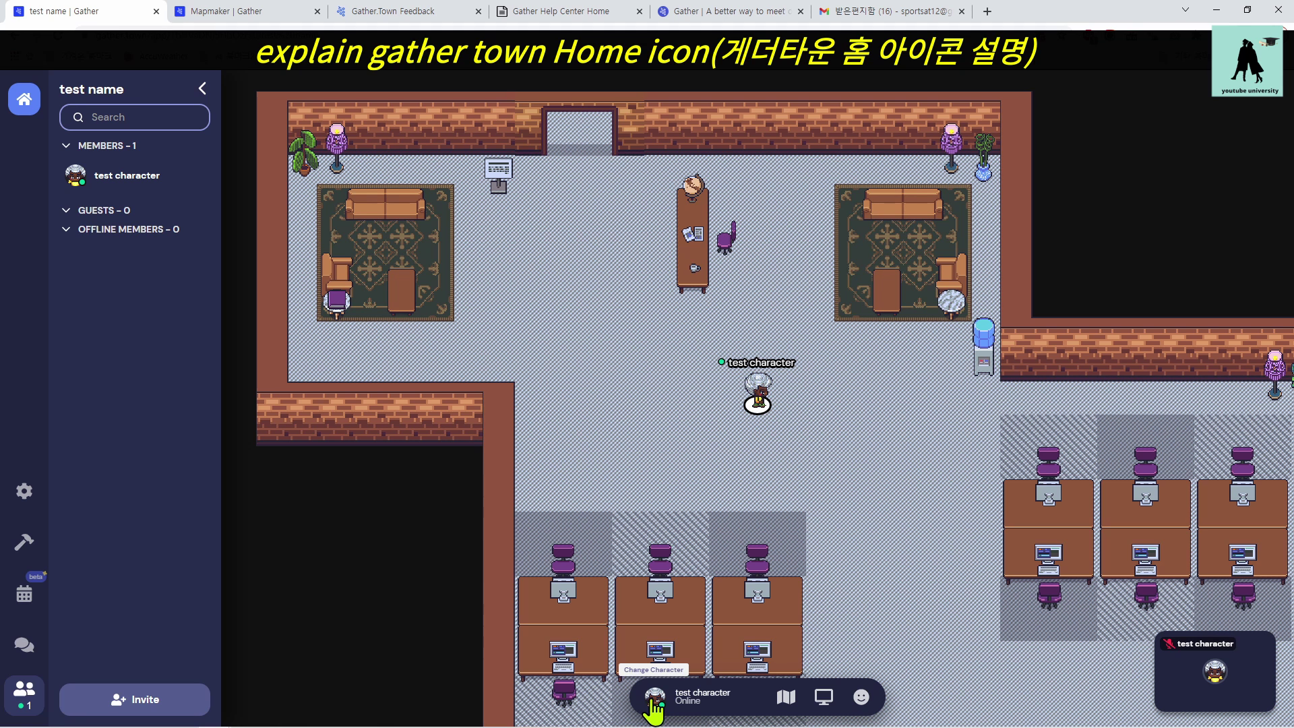
# Examine the avatar's character editor and the profile options with their text status field, closing each without changes.
pyautogui.click(654, 701)
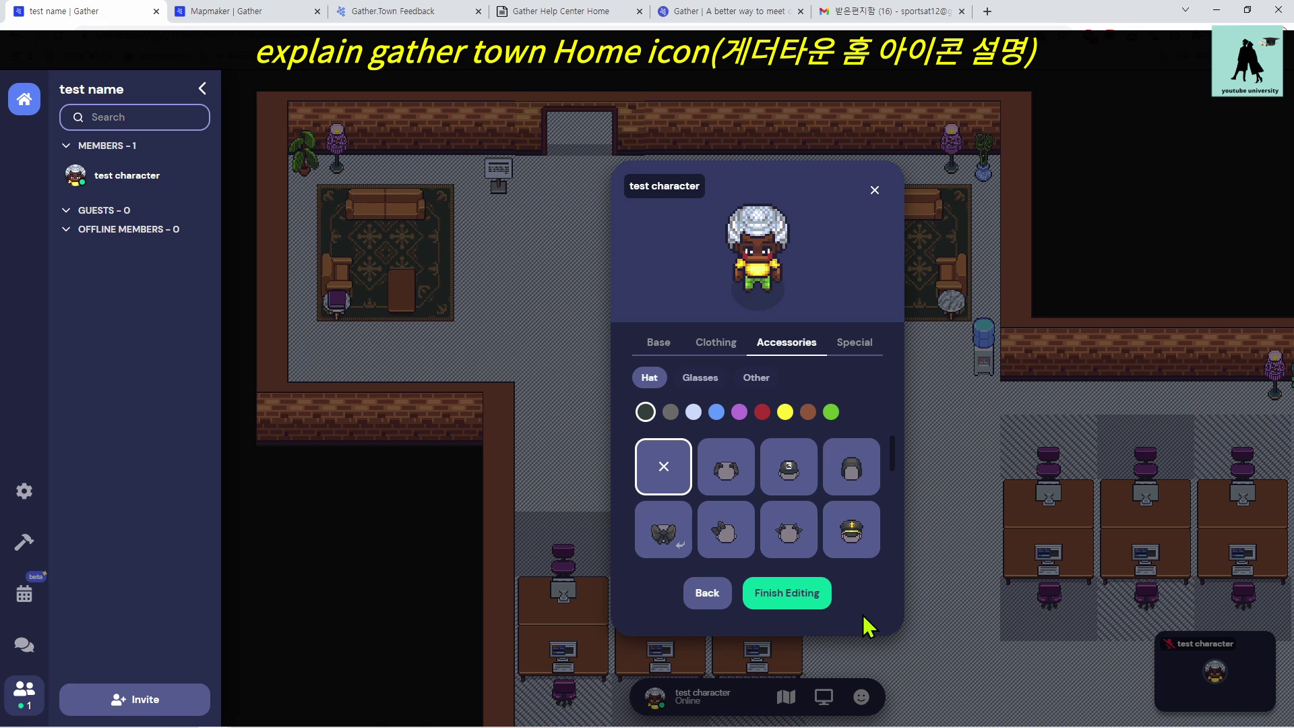
pyautogui.click(876, 191)
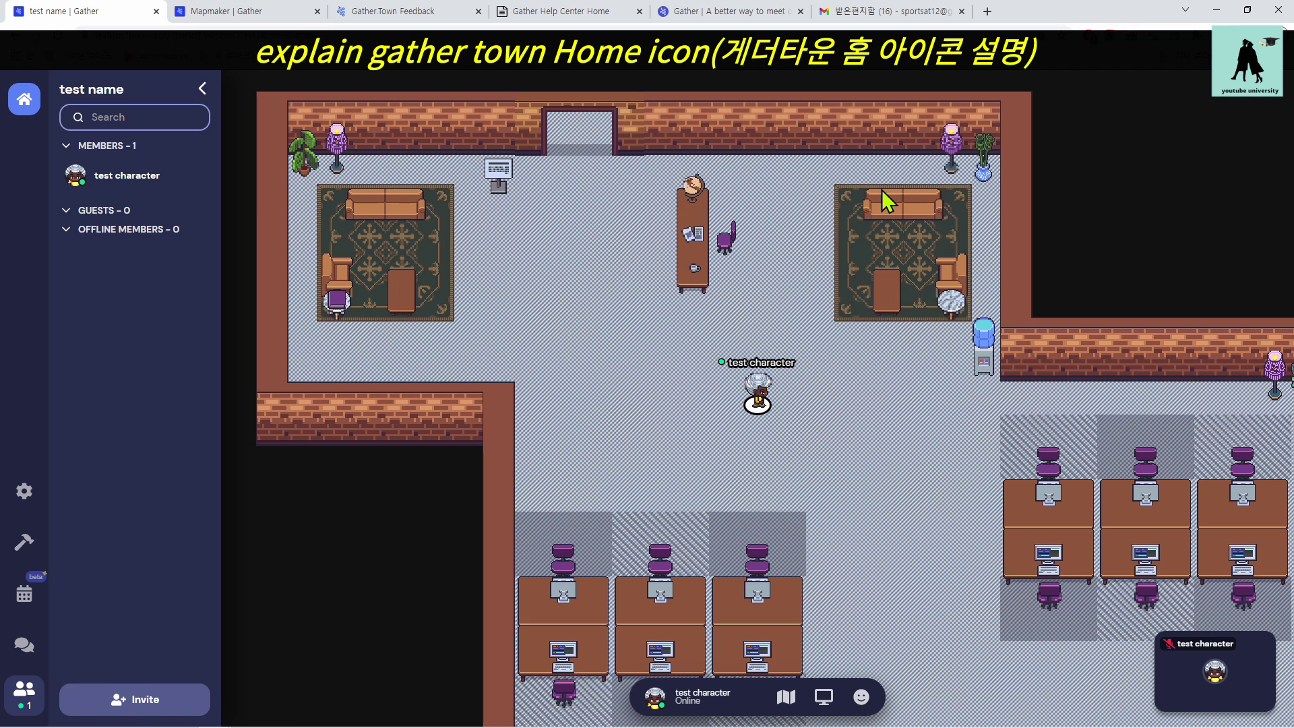
pyautogui.click(713, 715)
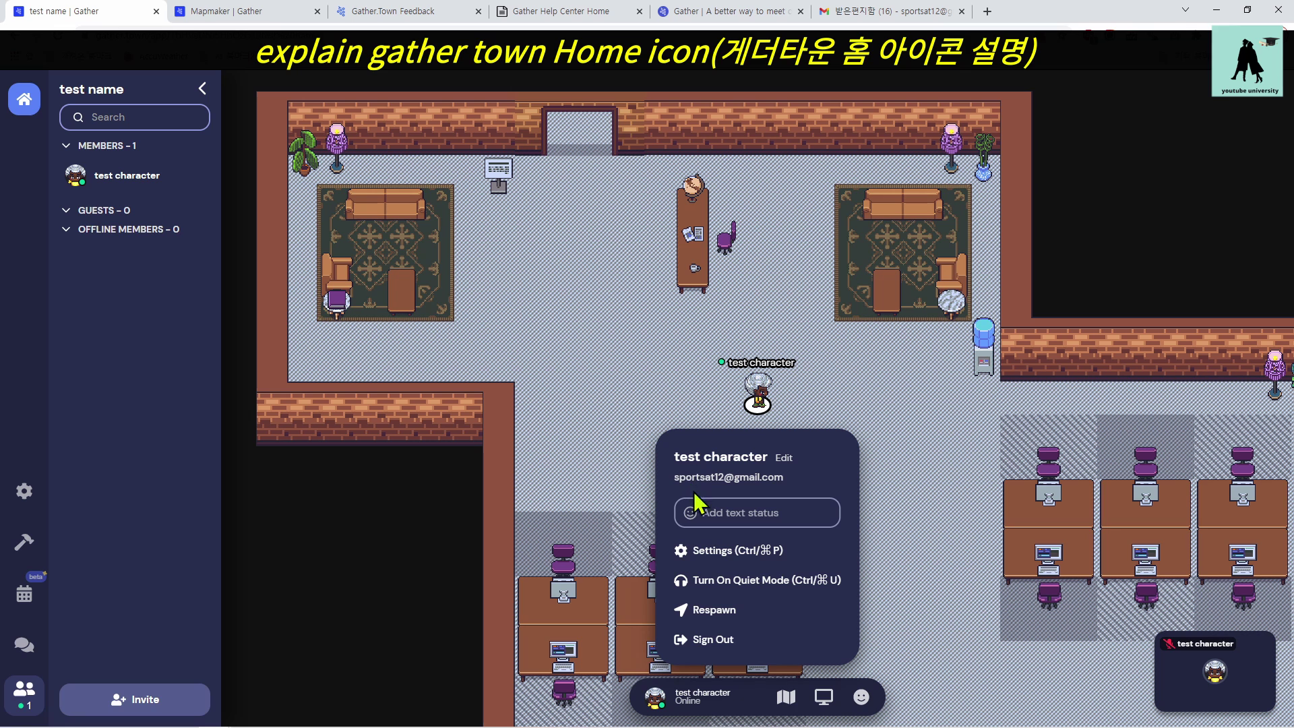
pyautogui.click(789, 510)
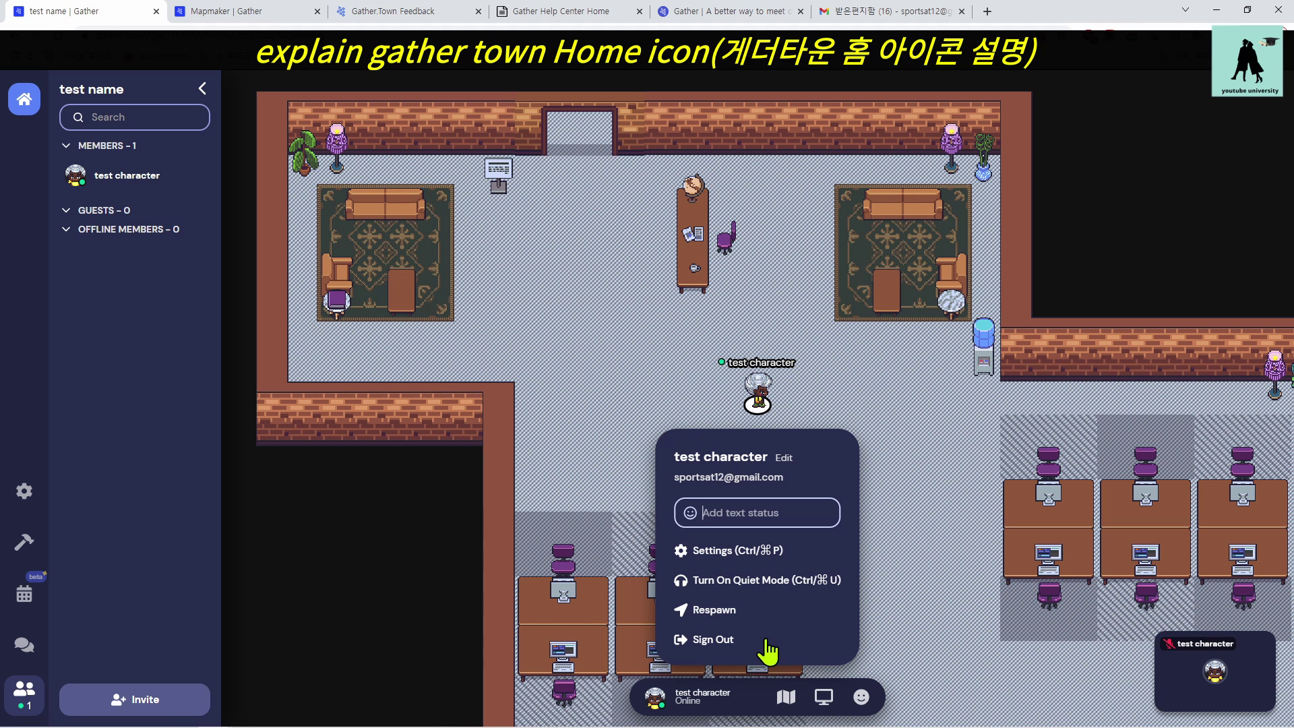
pyautogui.click(900, 621)
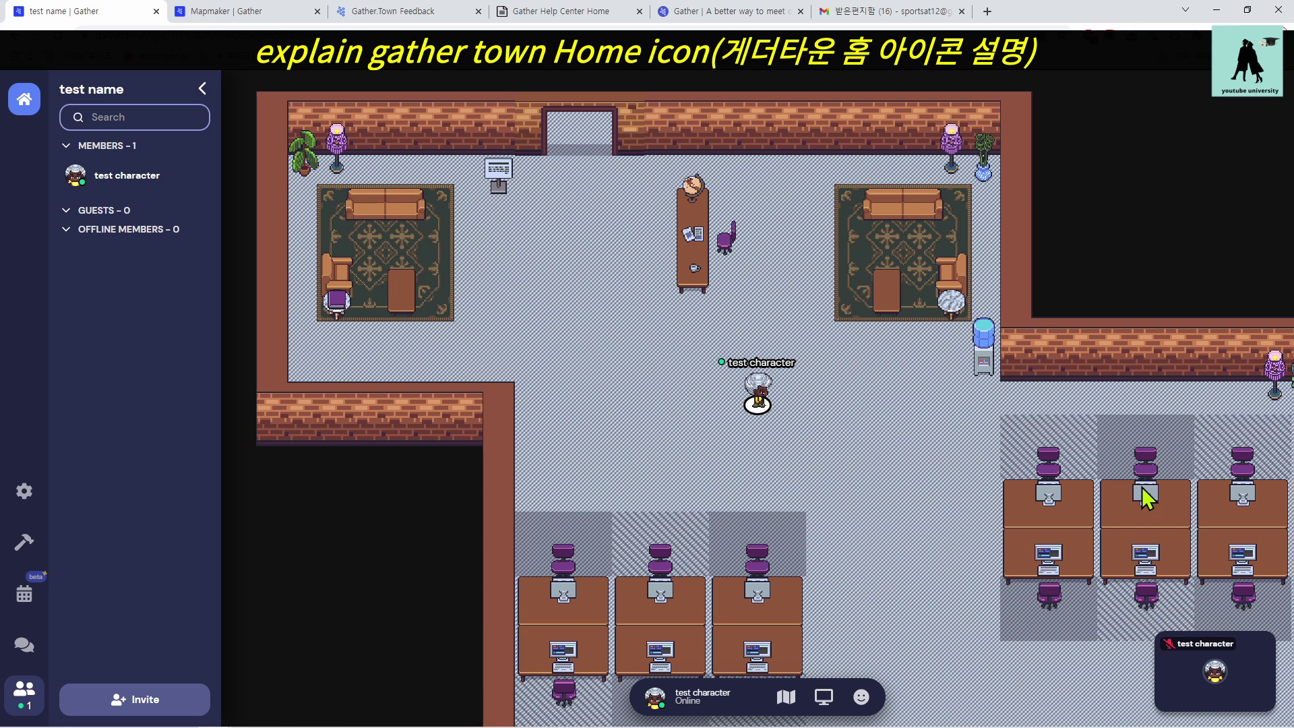
# View the minimap of the office, close it, and show the emote reactions.
pyautogui.click(785, 698)
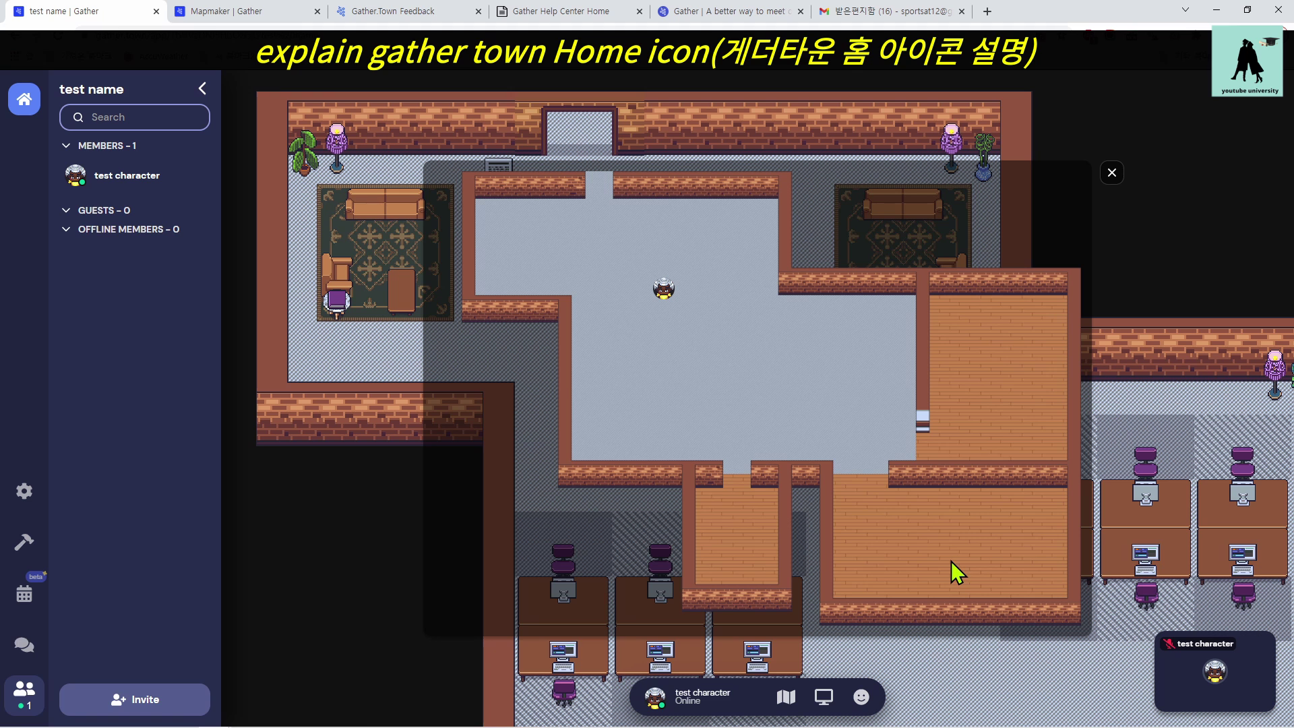
pyautogui.click(1116, 178)
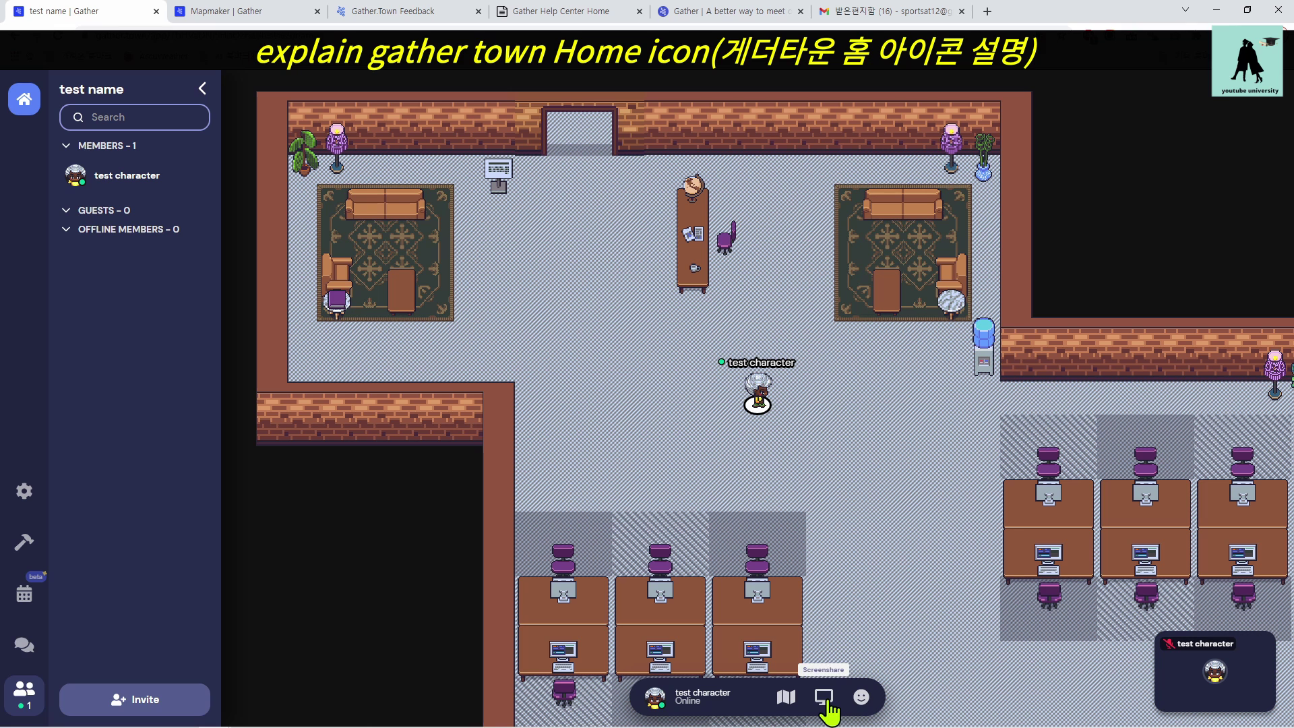
pyautogui.click(862, 698)
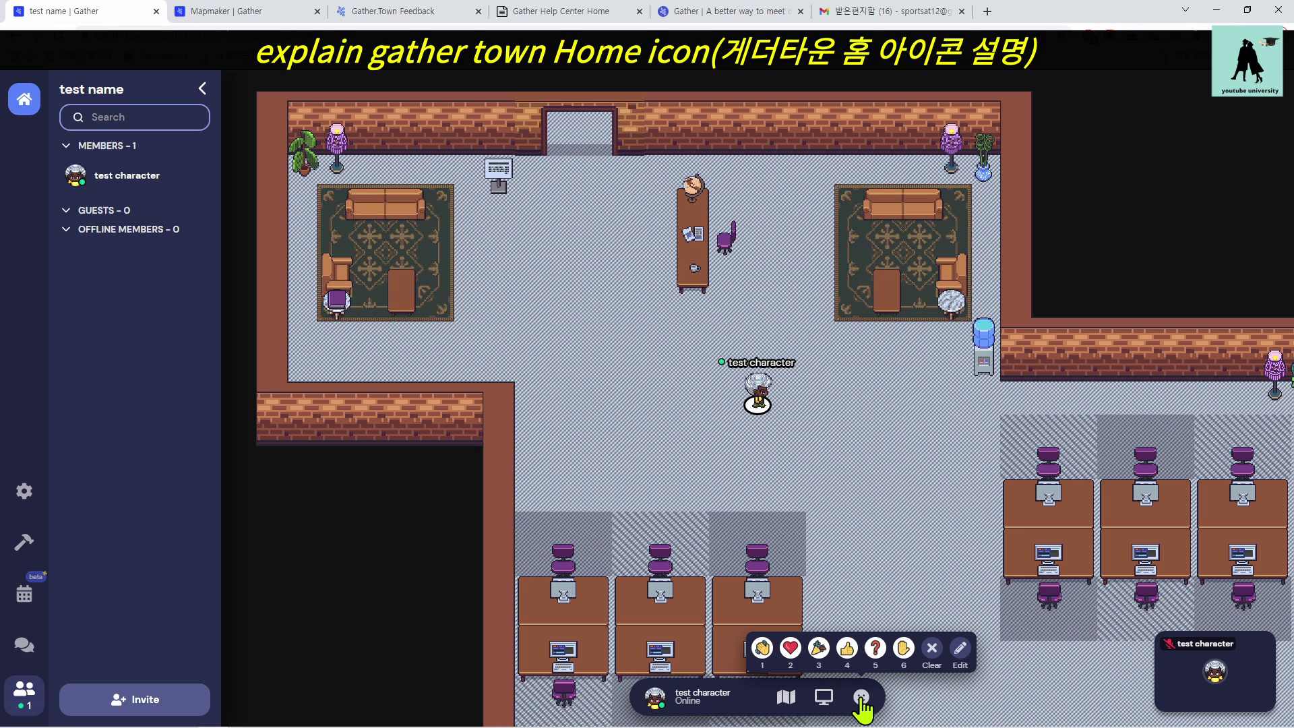
# Examine the screen sharing choices, cancel sharing, and return to the emote reactions.
pyautogui.click(823, 698)
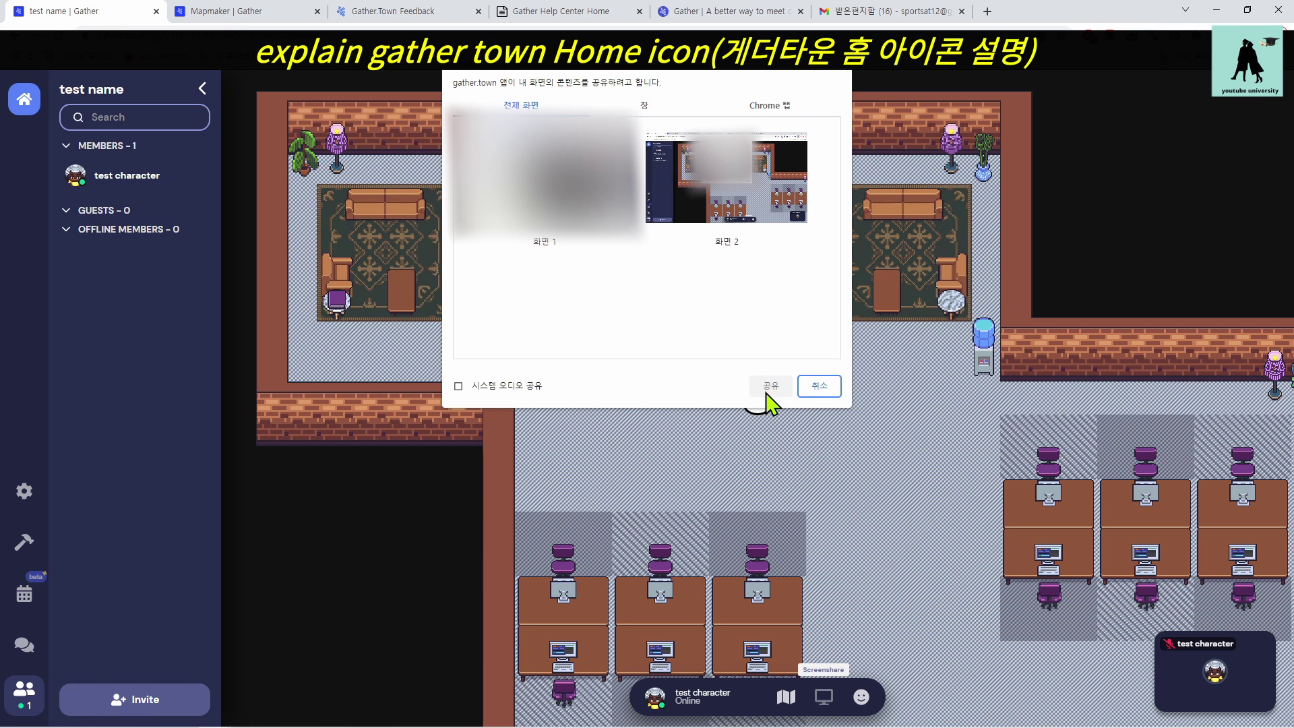
pyautogui.click(818, 390)
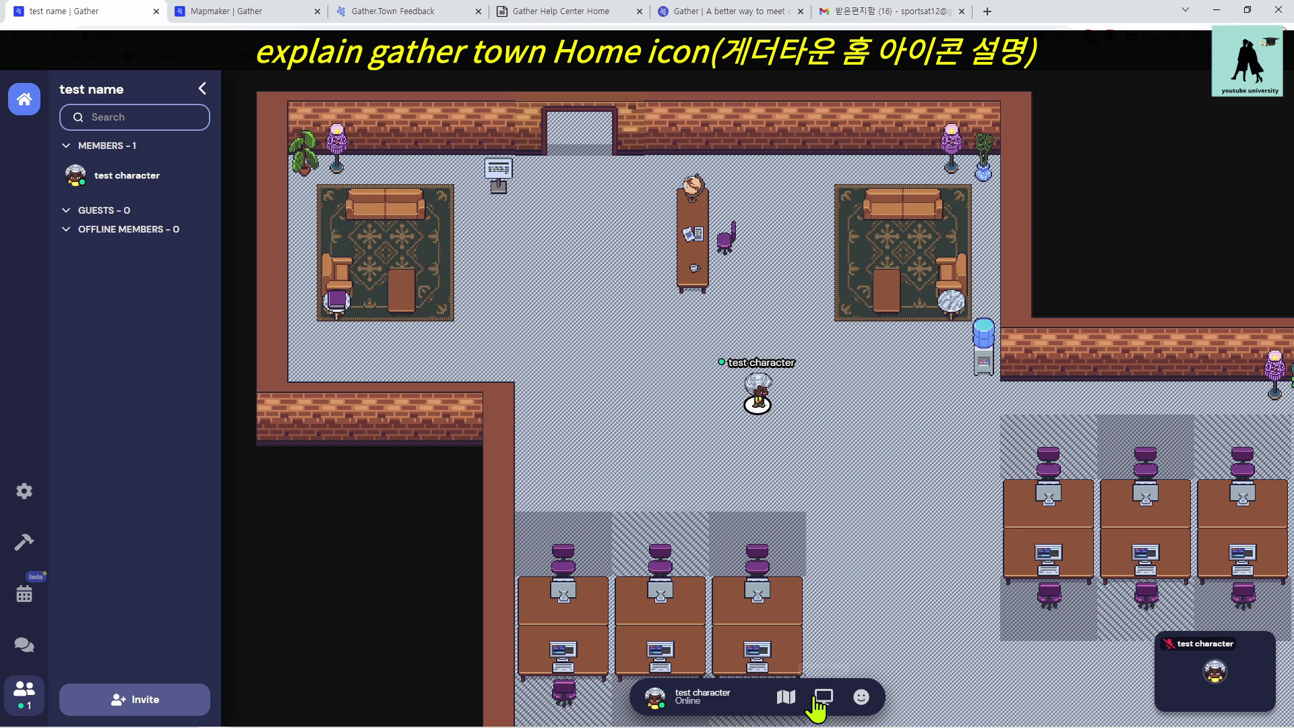
pyautogui.click(862, 705)
# Expand the avatar's own video tile to full view and return to the office map, twice.
pyautogui.moveTo(1186, 720)
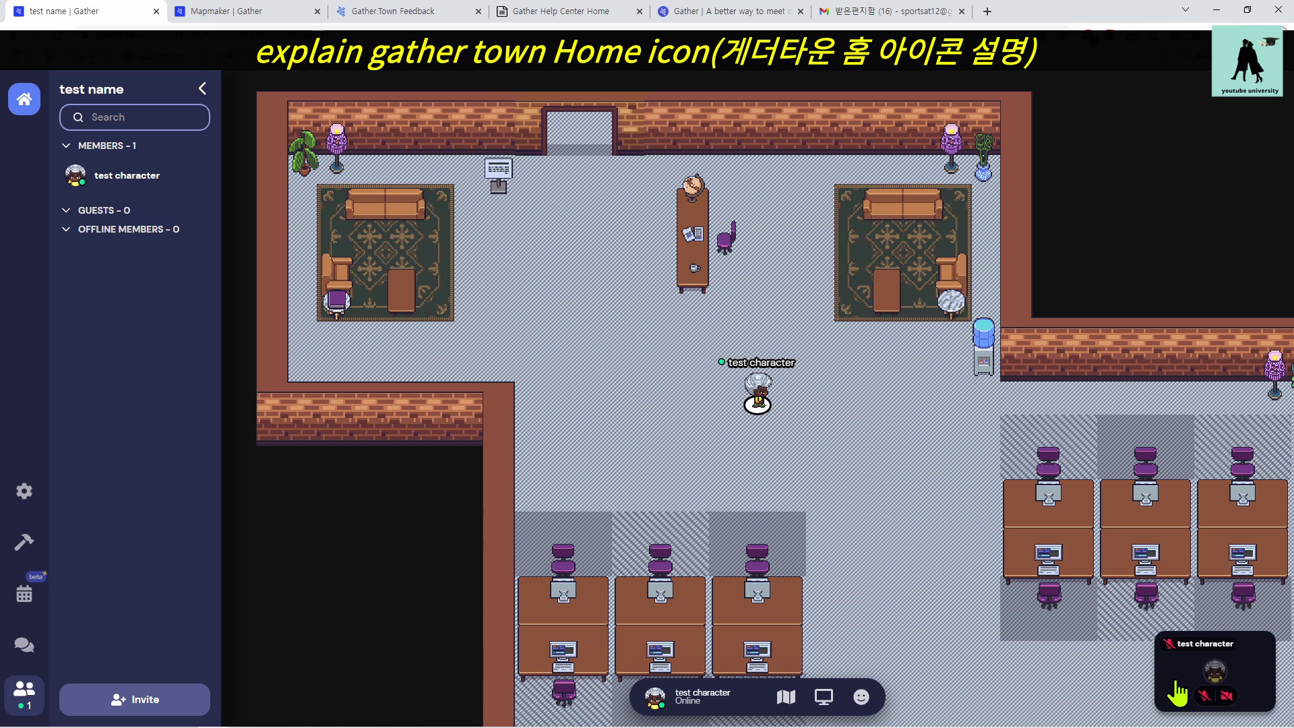
pyautogui.click(1207, 674)
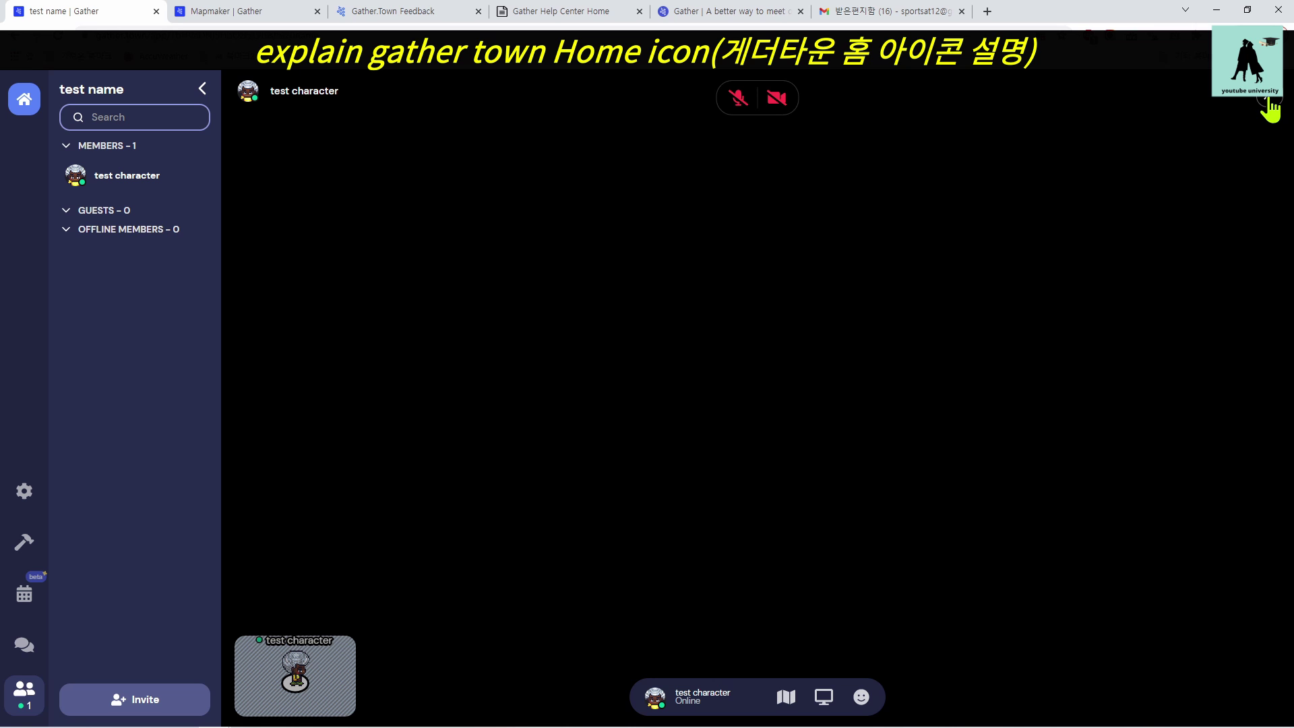
pyautogui.click(1271, 104)
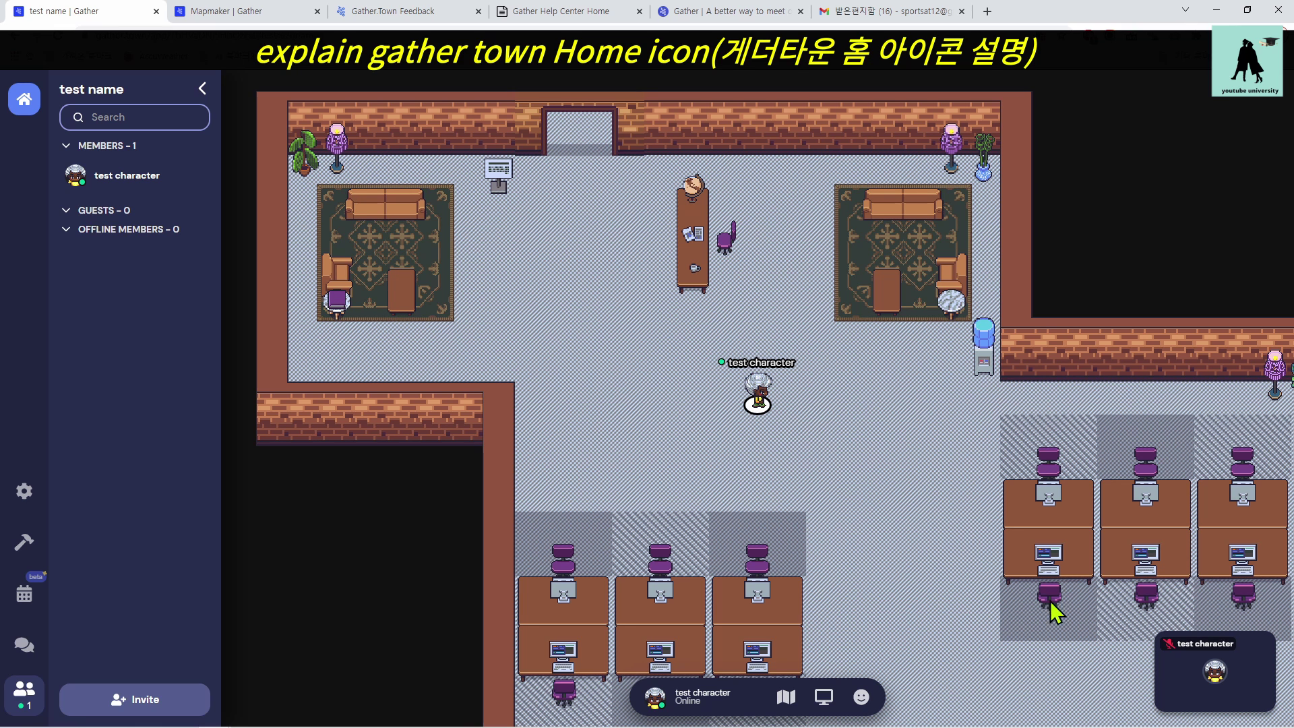
pyautogui.click(1184, 669)
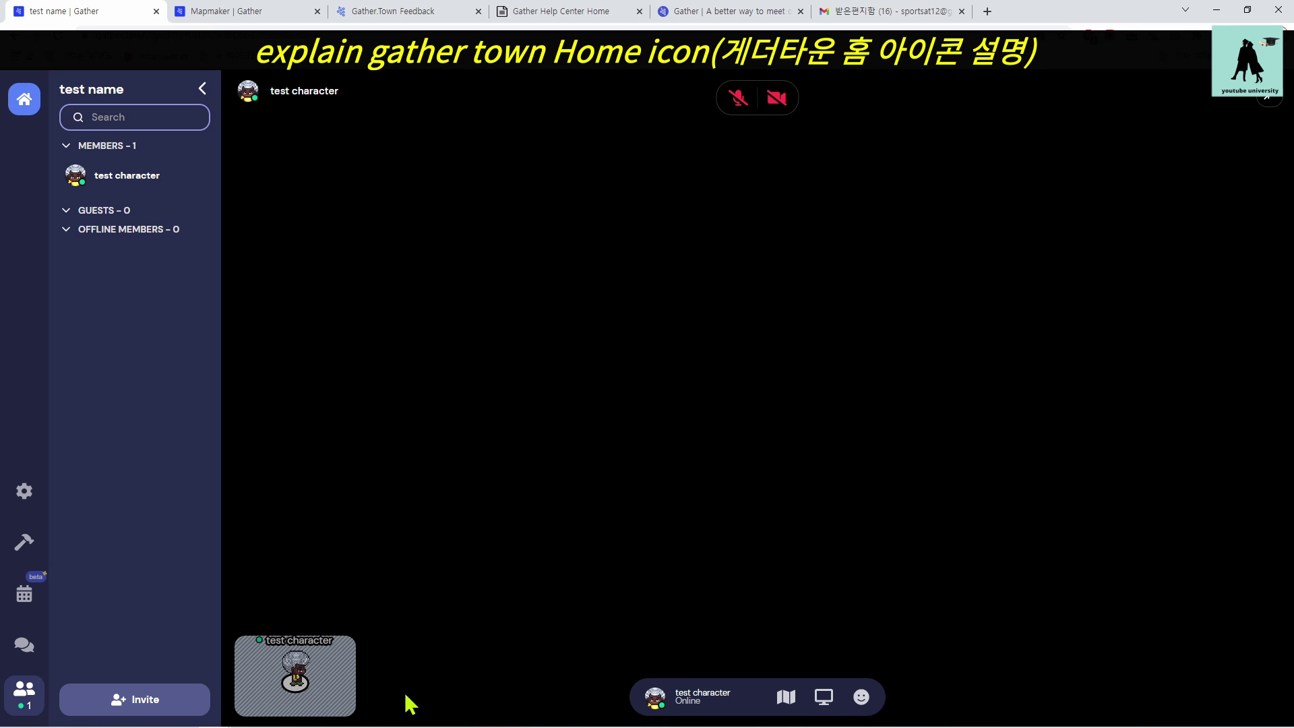
pyautogui.click(326, 687)
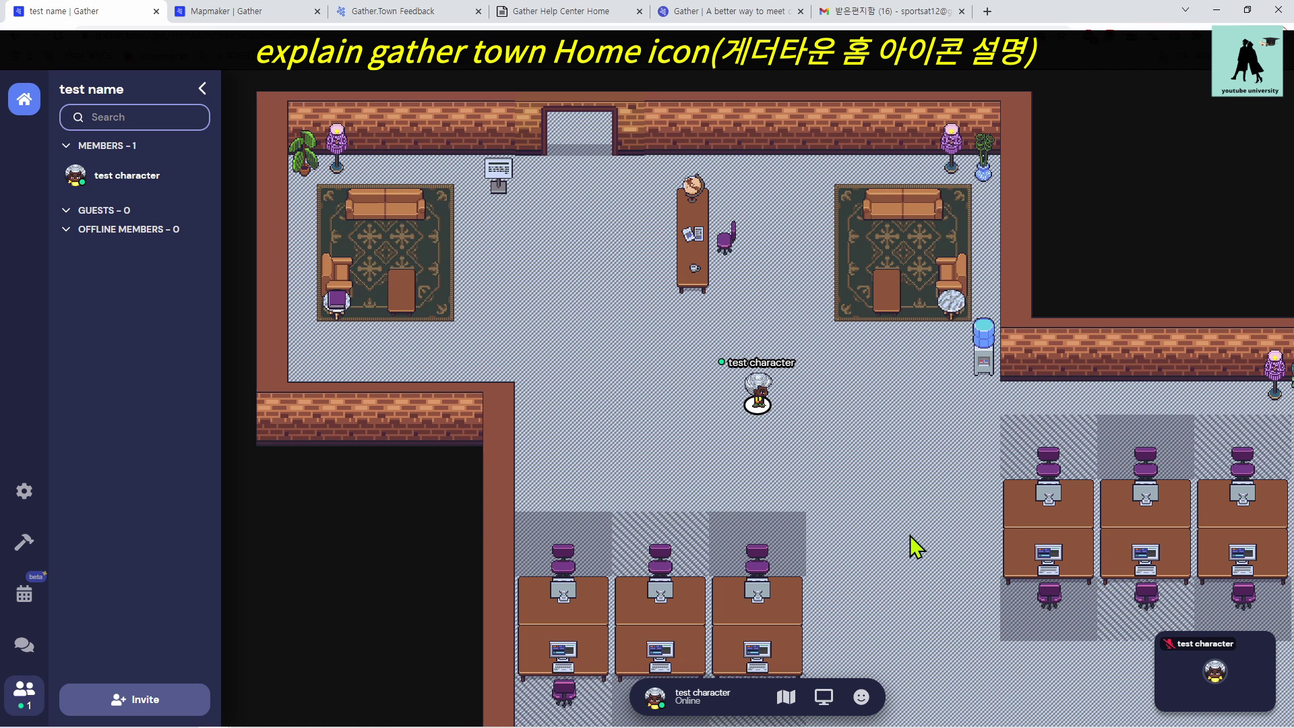
# Leave the office space and go to the Gather home page.
pyautogui.click(26, 101)
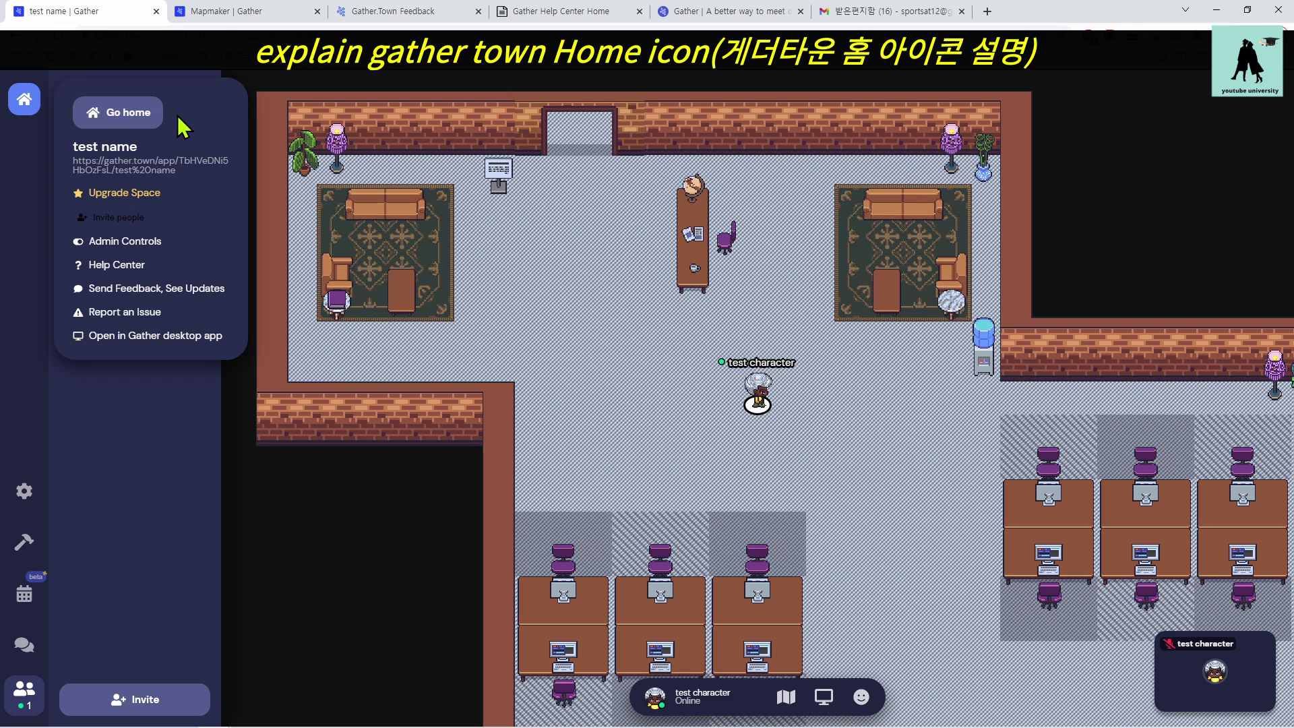
pyautogui.click(135, 125)
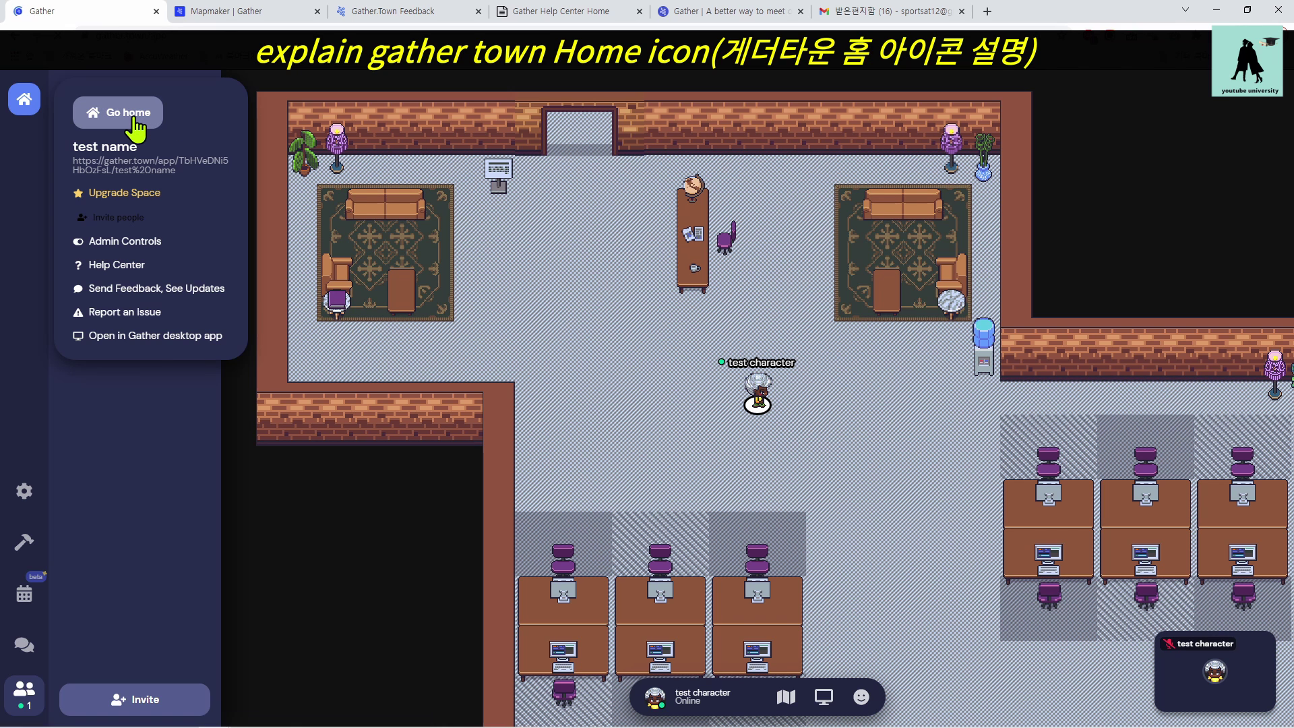